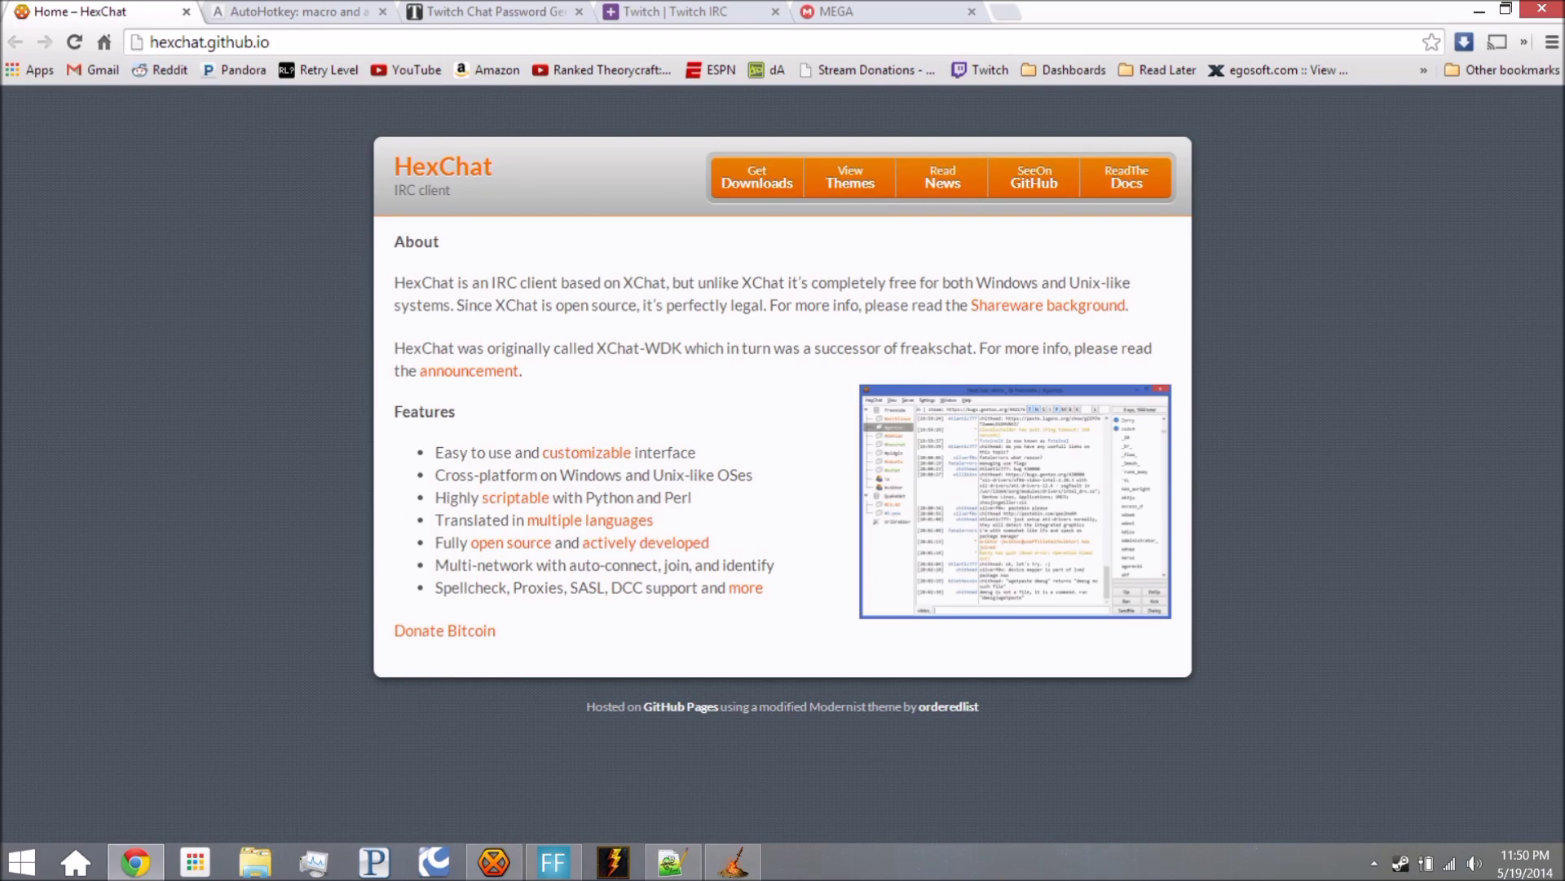
# Switch from the HexChat site to the AutoHotkey site, then minimize Chrome to show the desktop
pyautogui.hotkey('ctrl', 'Tab')
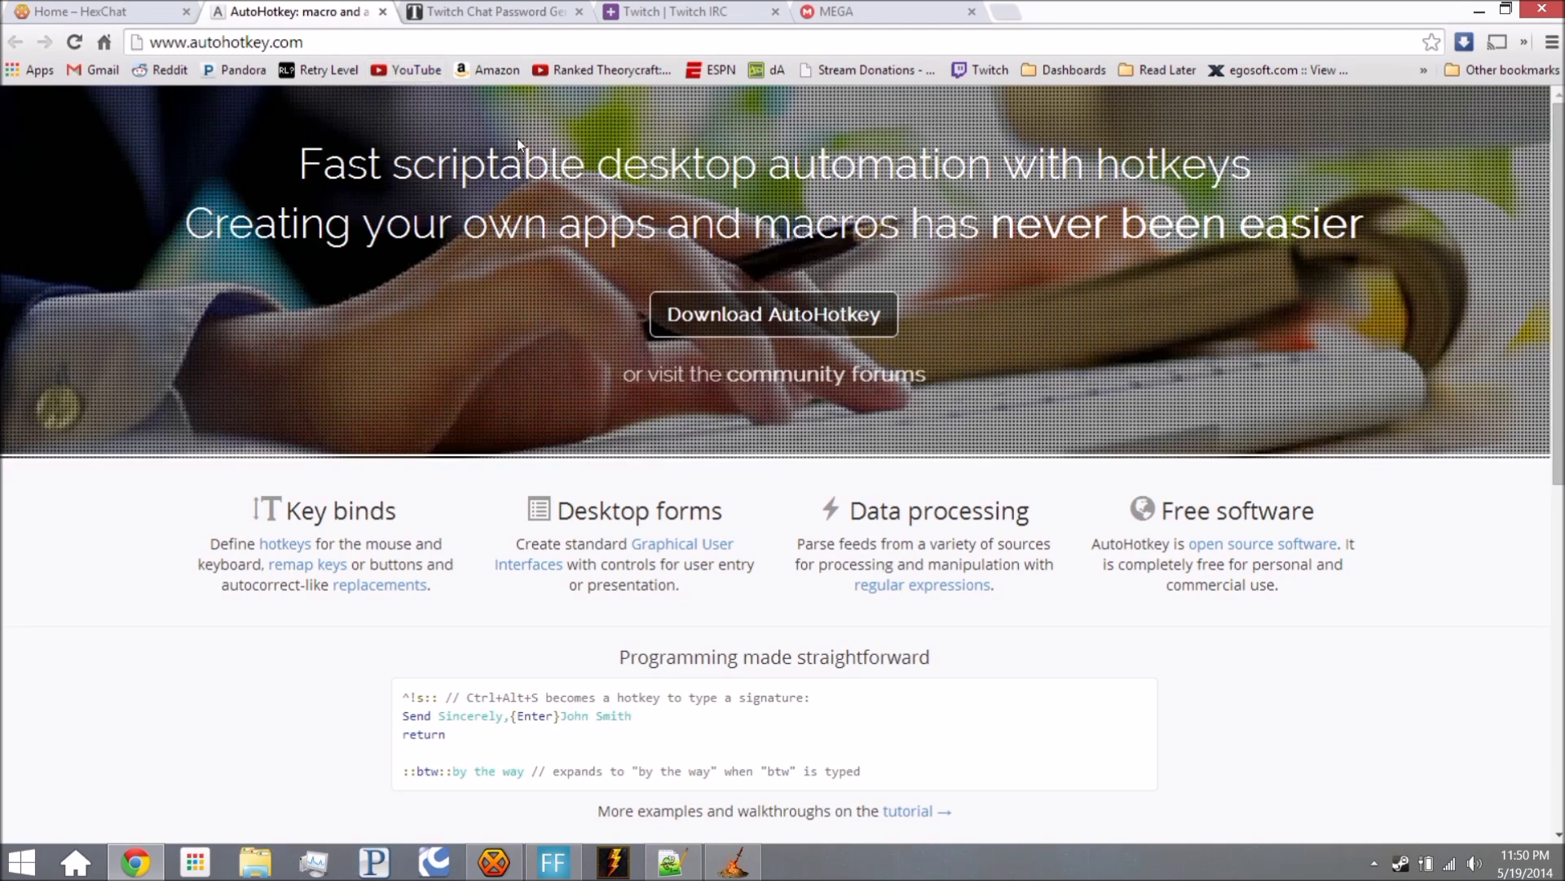
pyautogui.click(1482, 13)
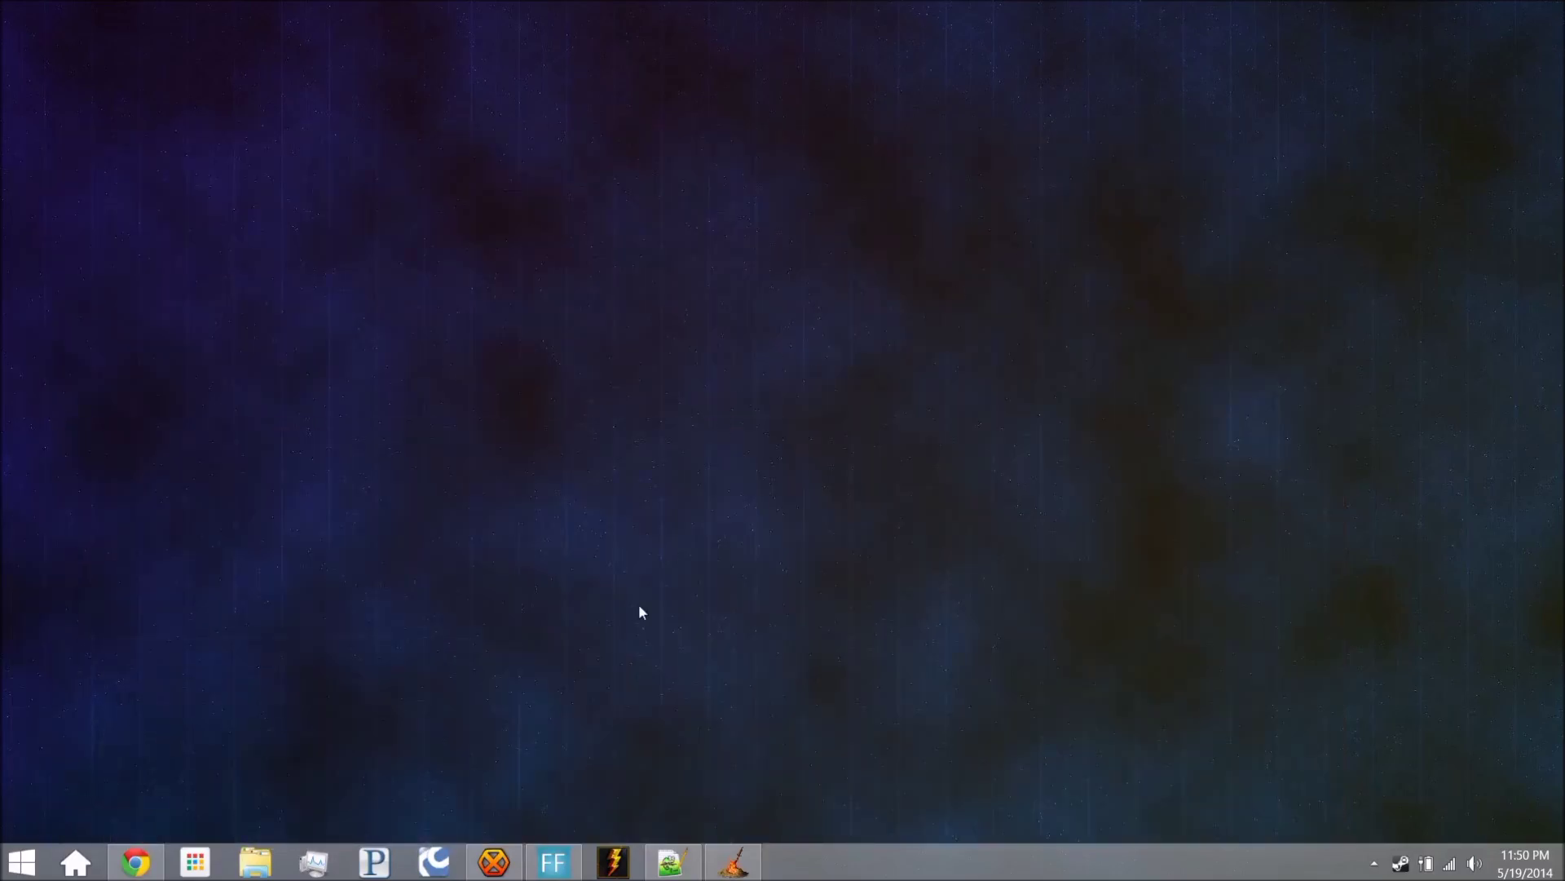
# Restore HexChat and open the Twitch network's edit settings from the Network List
pyautogui.click(489, 863)
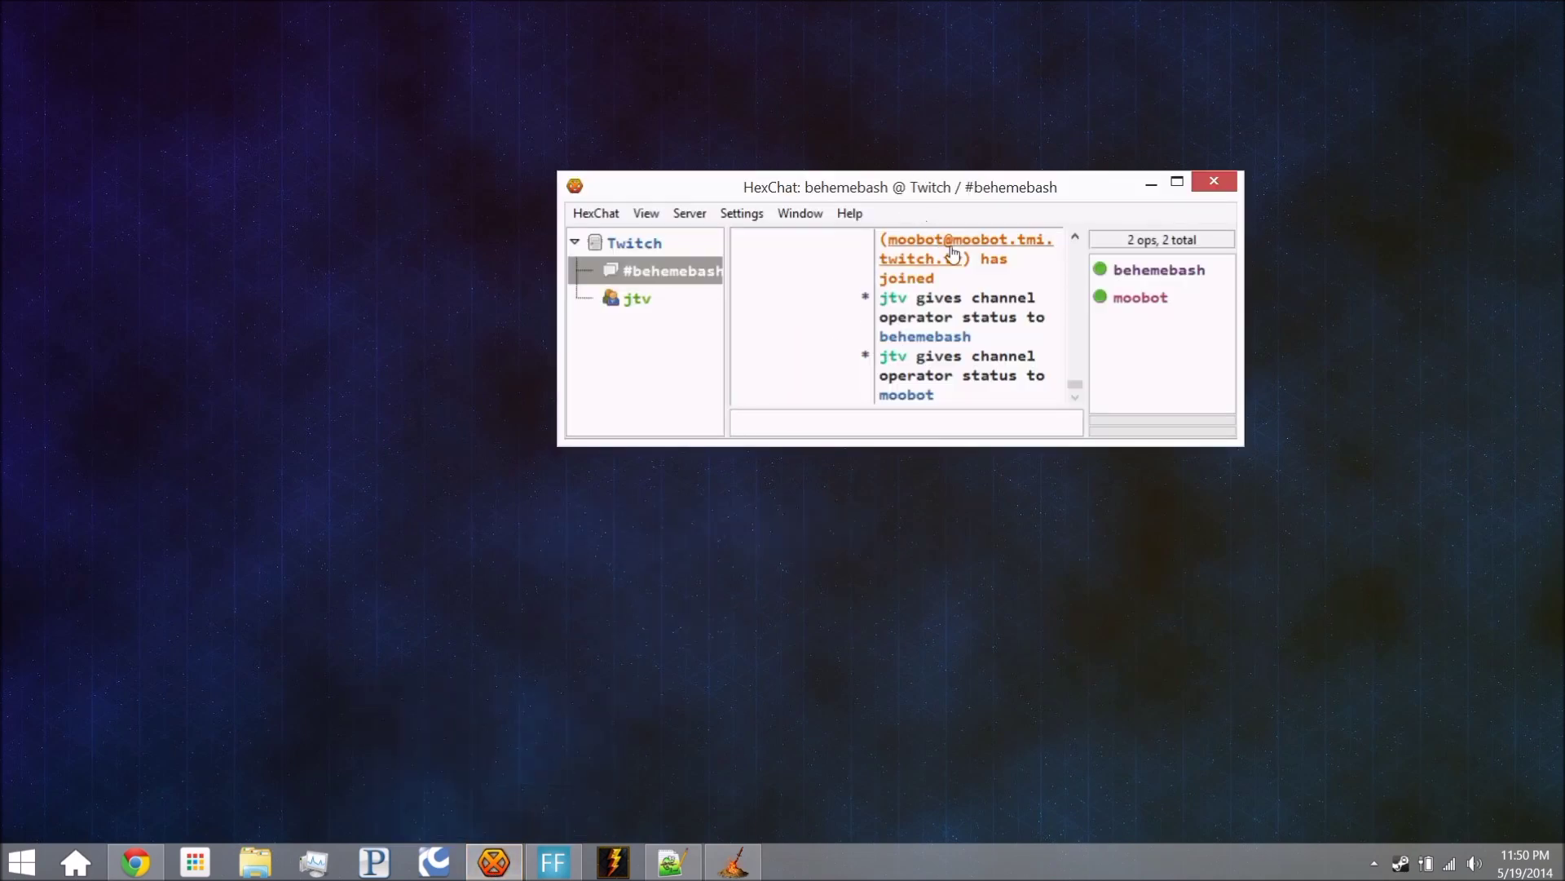
pyautogui.click(611, 219)
pyautogui.click(634, 238)
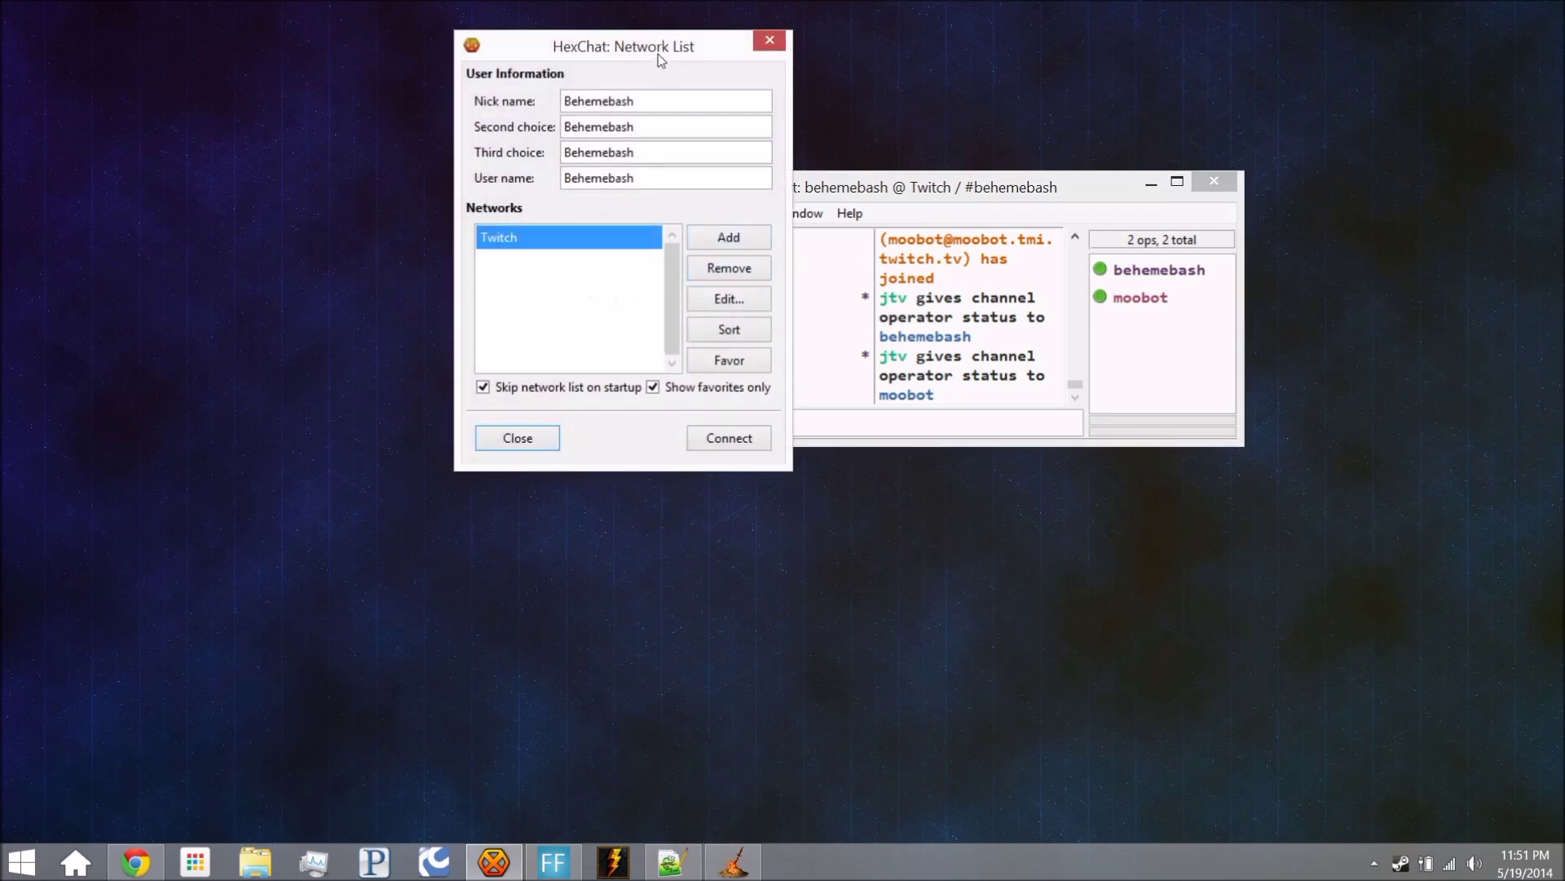
pyautogui.moveTo(658, 55); pyautogui.dragTo(688, 147)
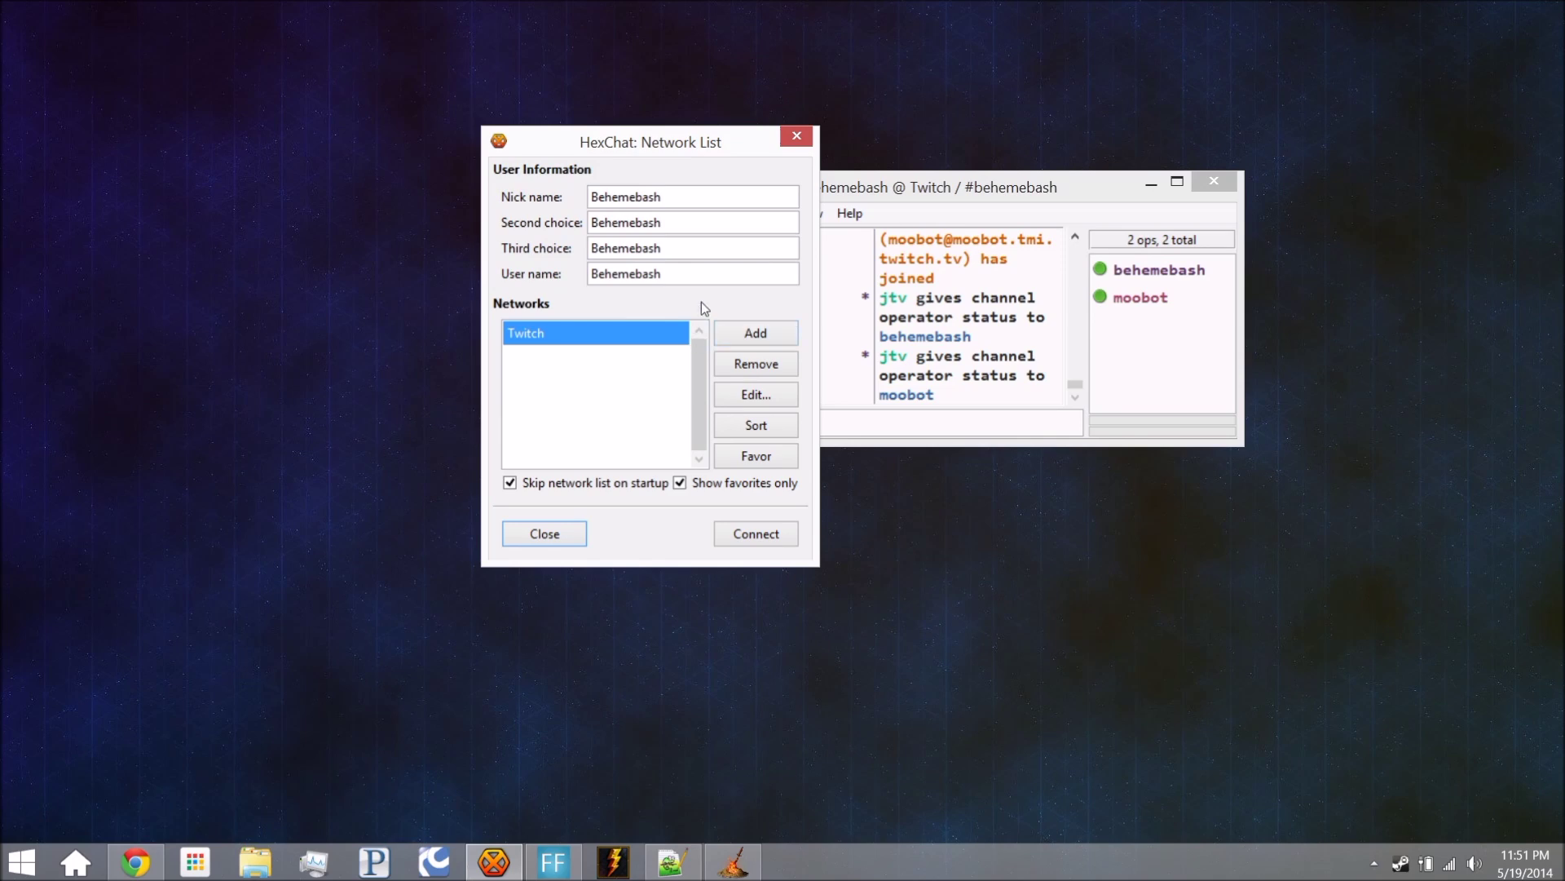
pyautogui.click(766, 398)
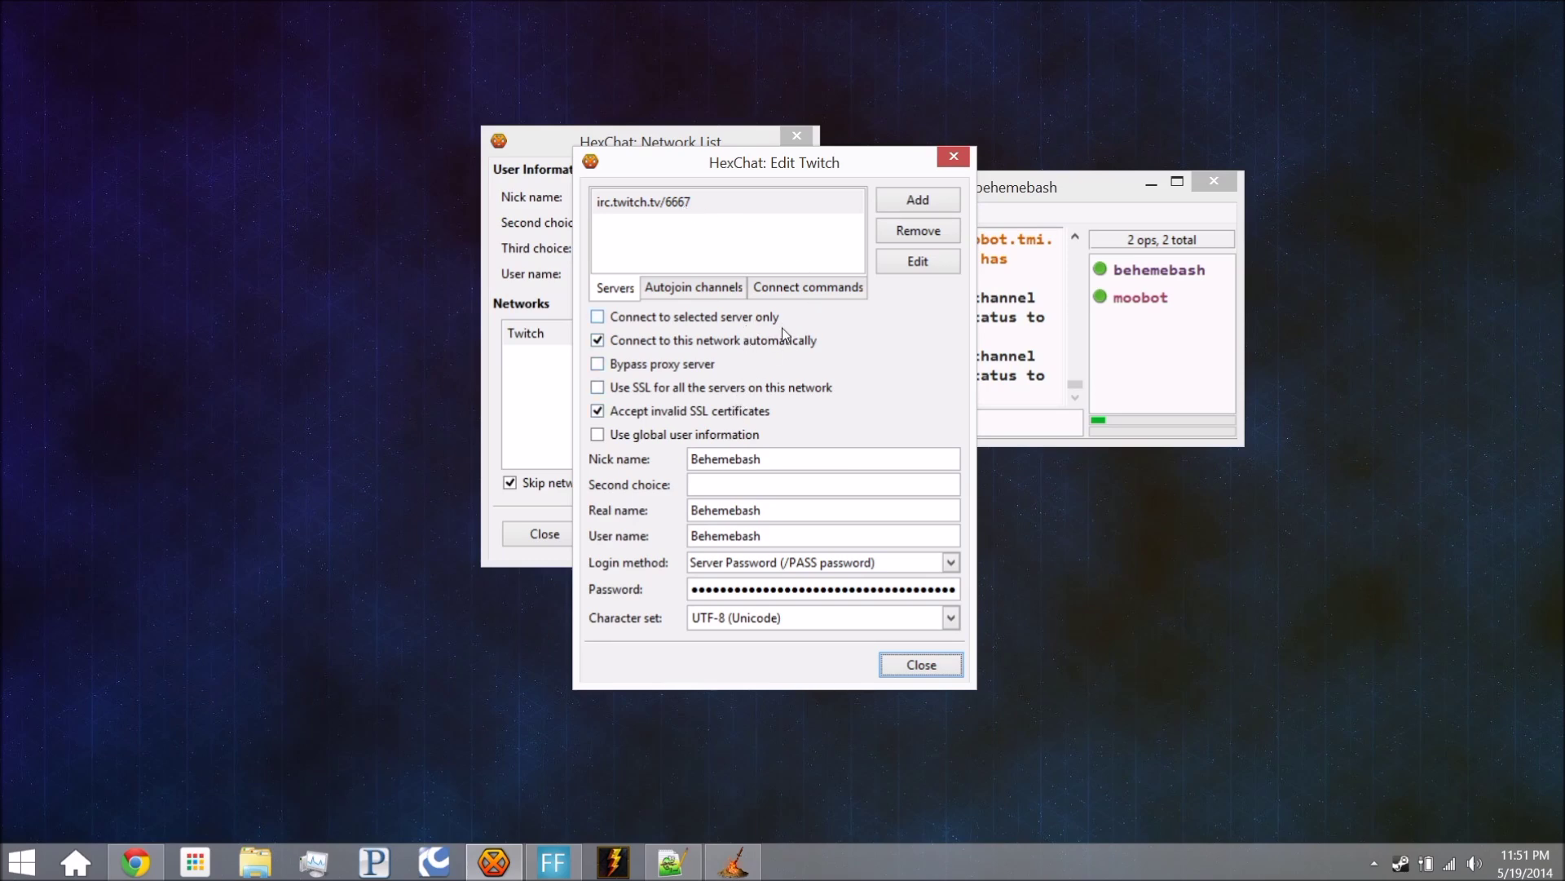
# Check the Twitch nickname and user name, then bring up Chrome's Twitch Chat OAuth Password Generator
pyautogui.moveTo(763, 458); pyautogui.dragTo(691, 459)
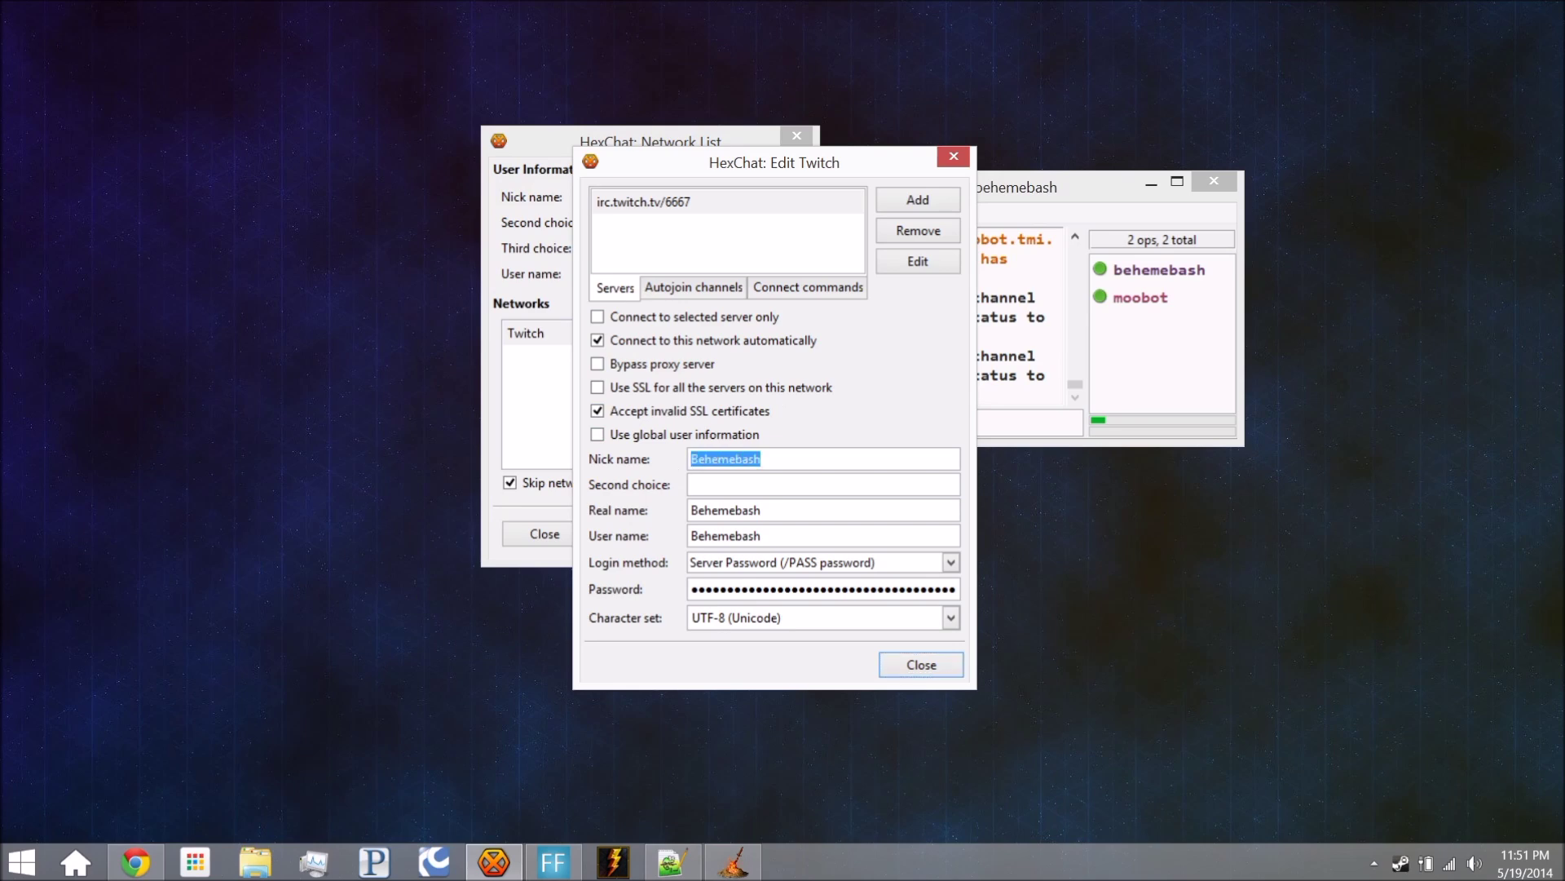
pyautogui.click(763, 459)
pyautogui.moveTo(762, 536); pyautogui.dragTo(692, 537)
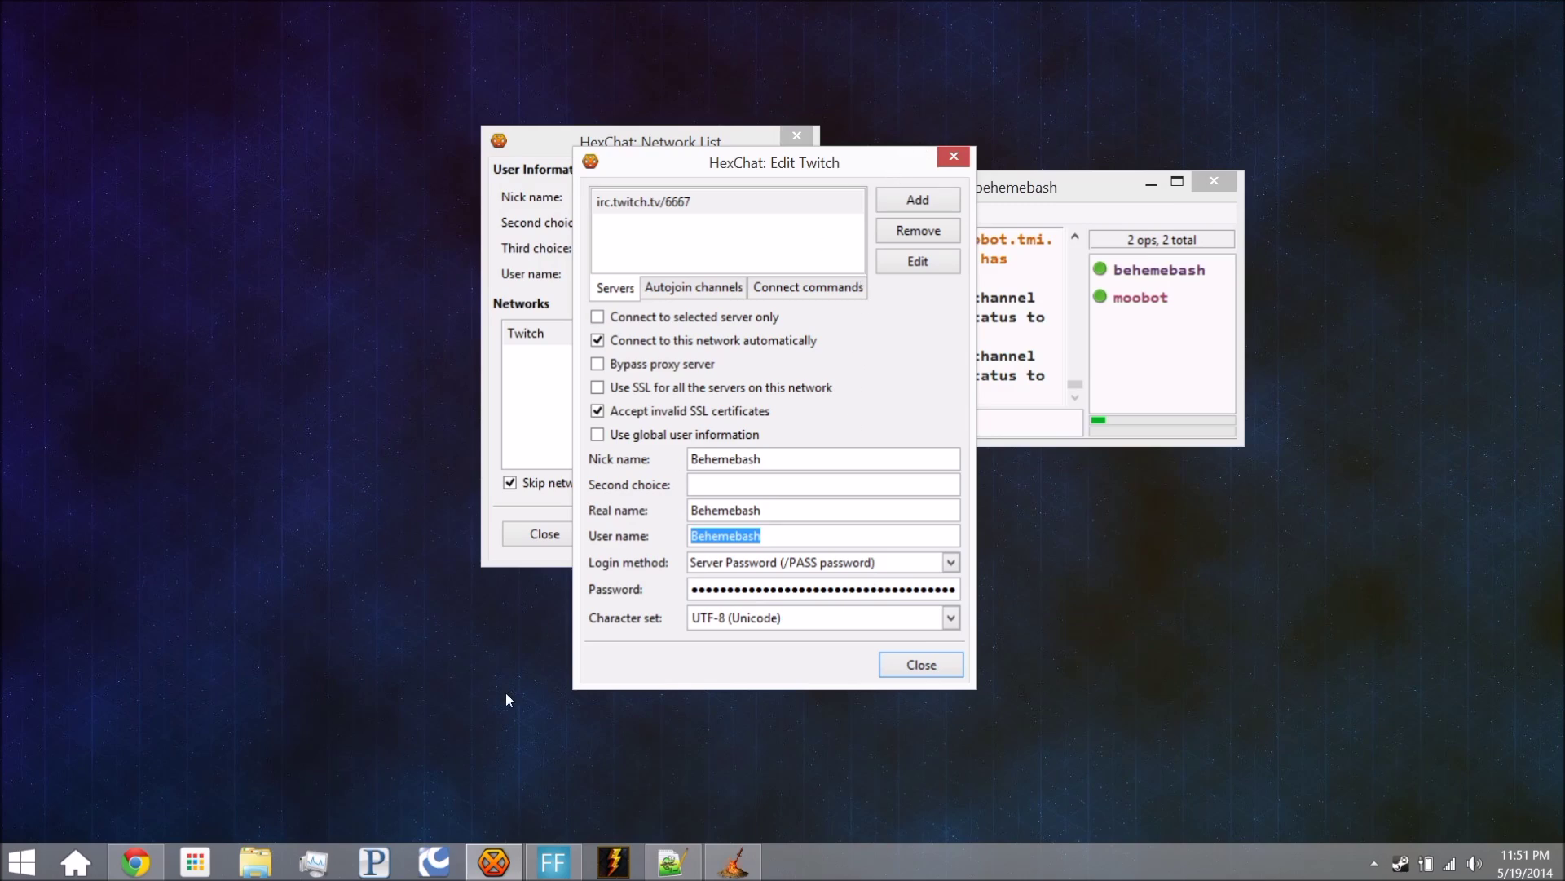
pyautogui.click(140, 863)
pyautogui.click(486, 14)
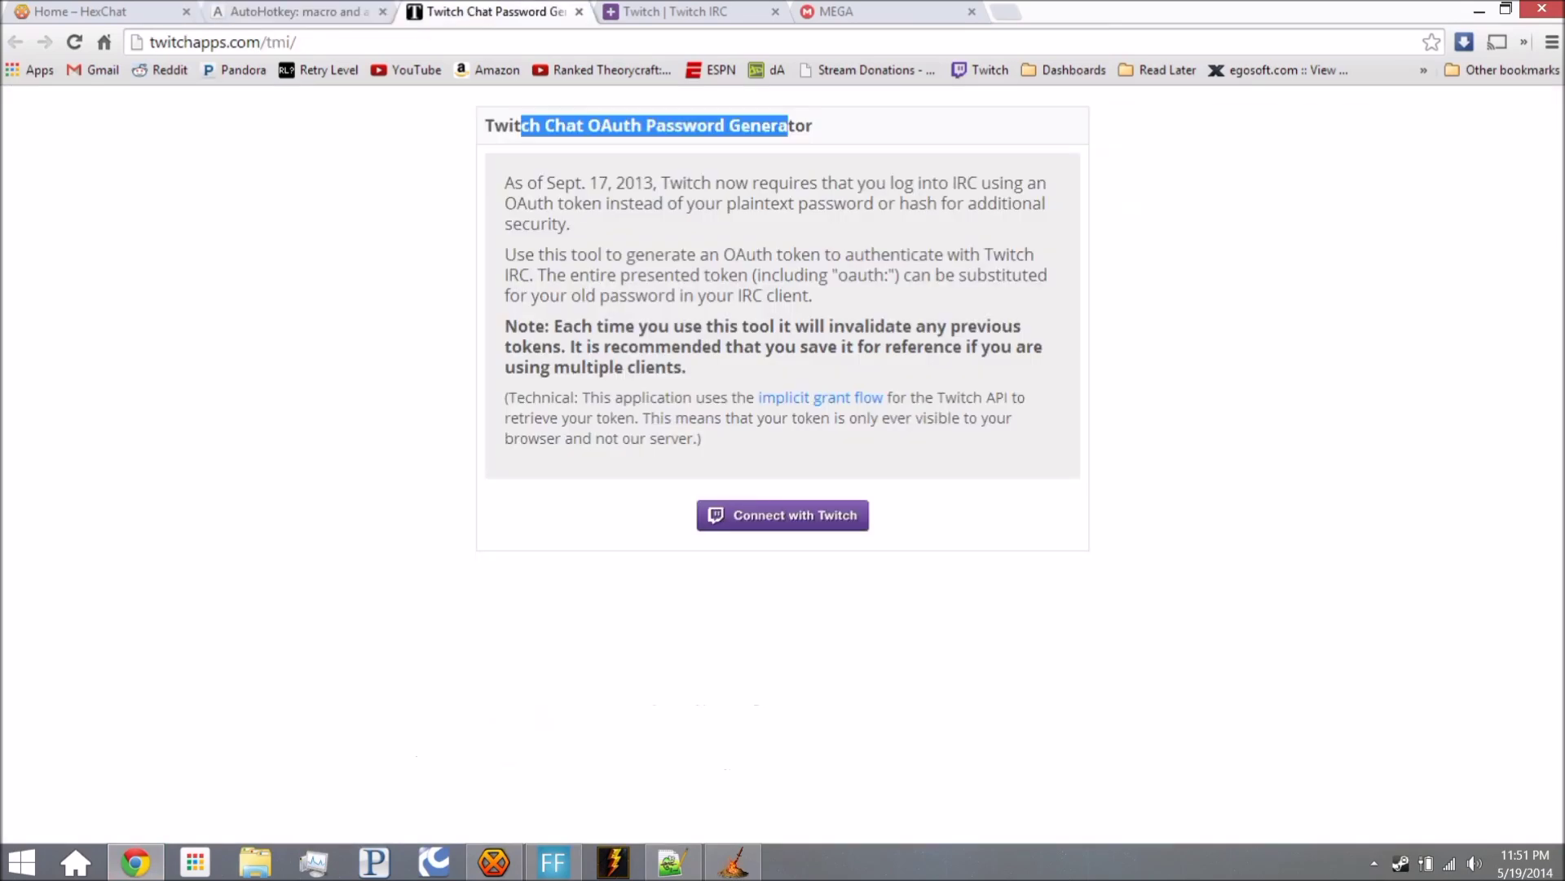
# Read the Twitch IRC HexChat guide's password steps and oauth example, then minimize Chrome
pyautogui.moveTo(299, 42); pyautogui.dragTo(114, 42)
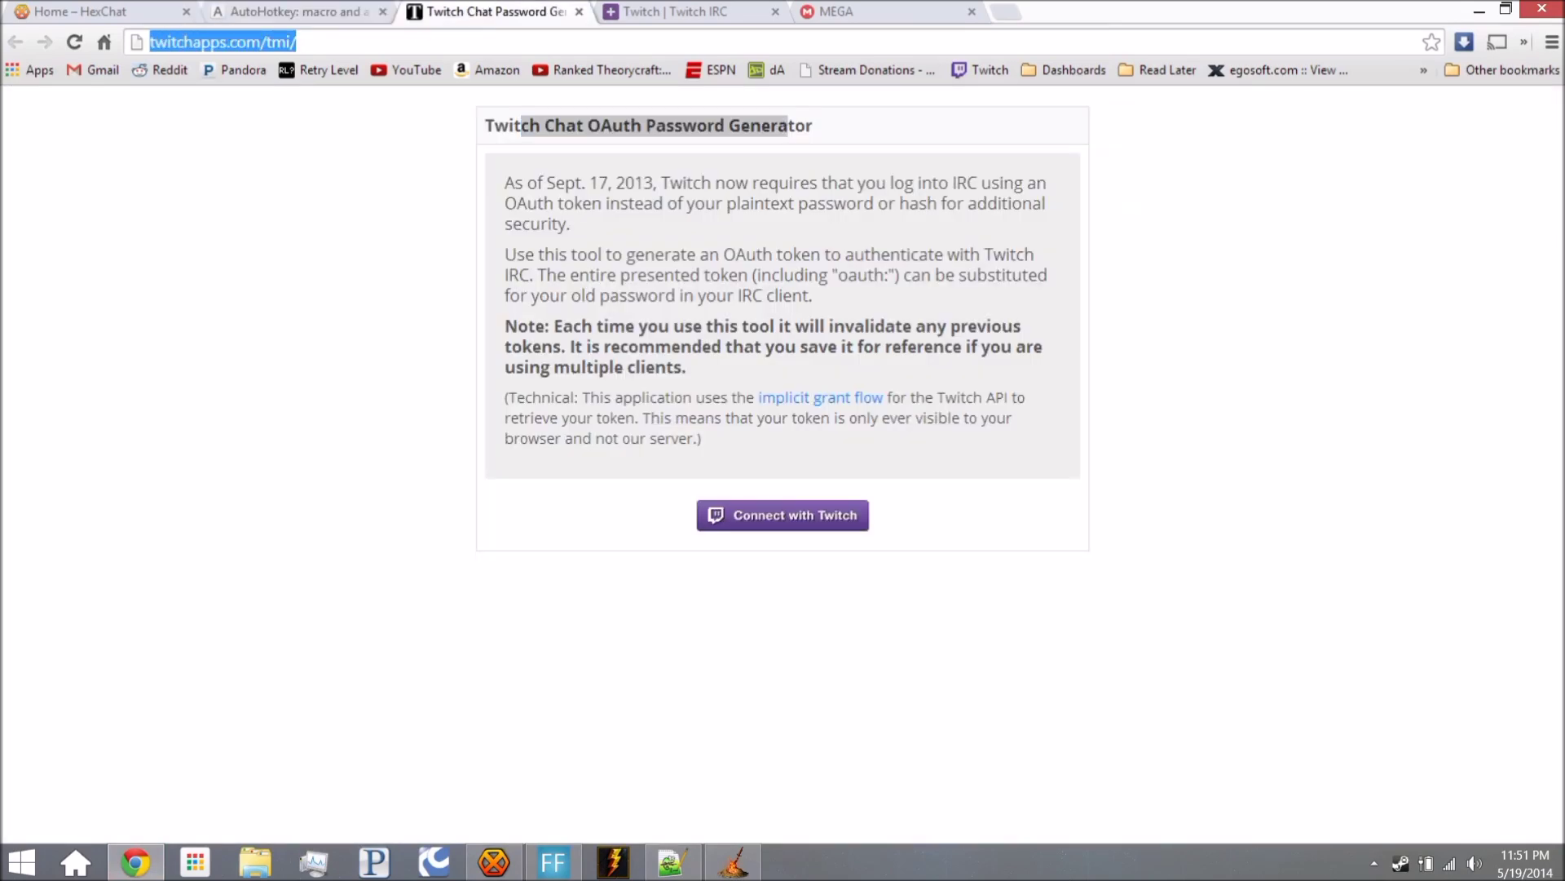
pyautogui.click(354, 111)
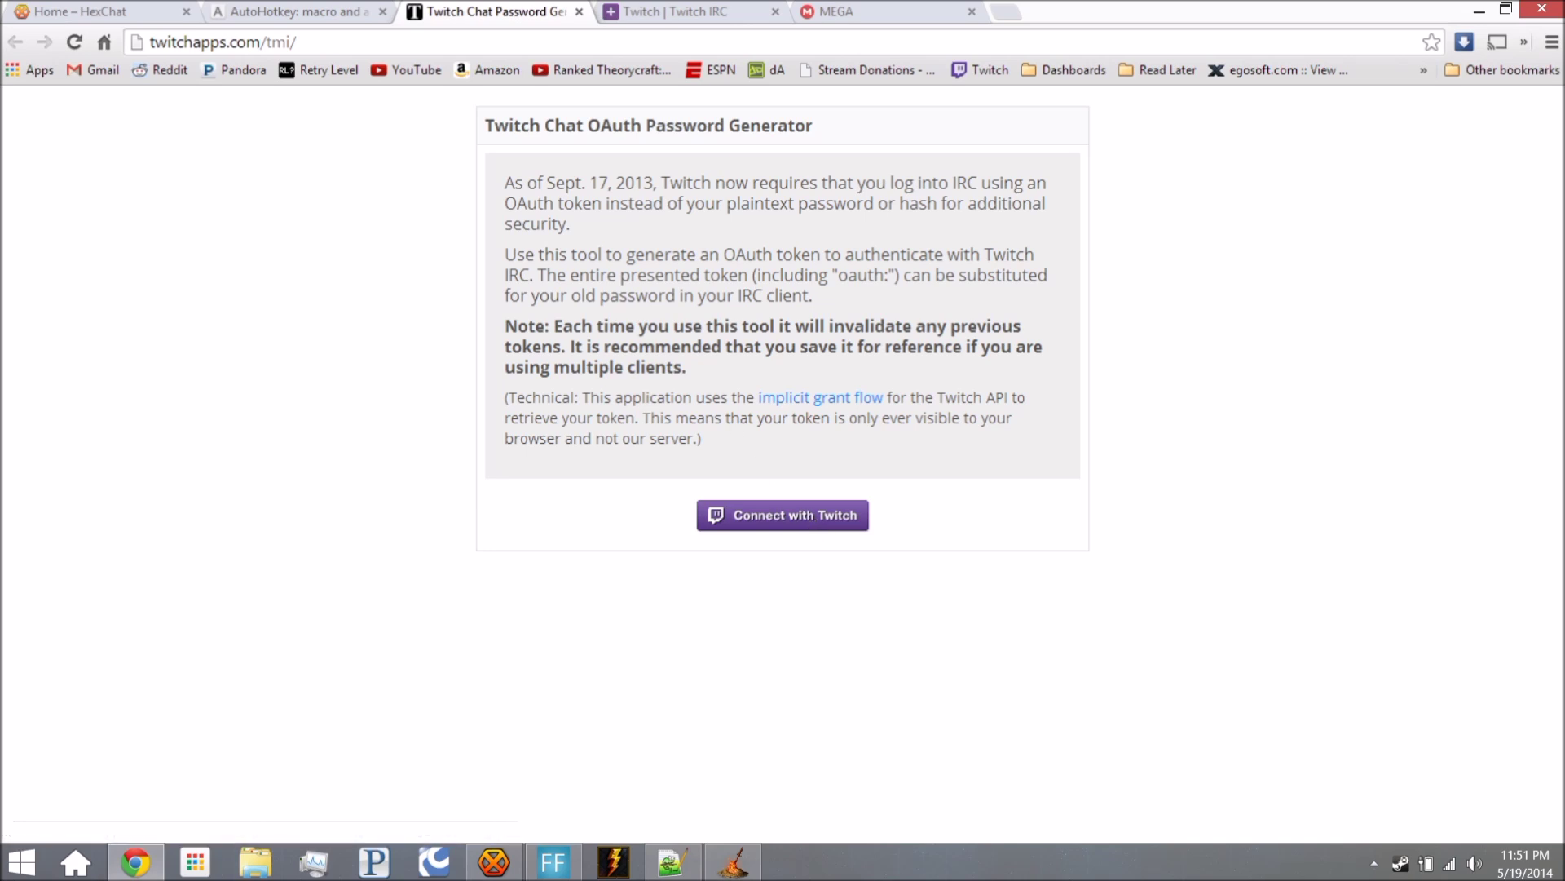
pyautogui.click(699, 13)
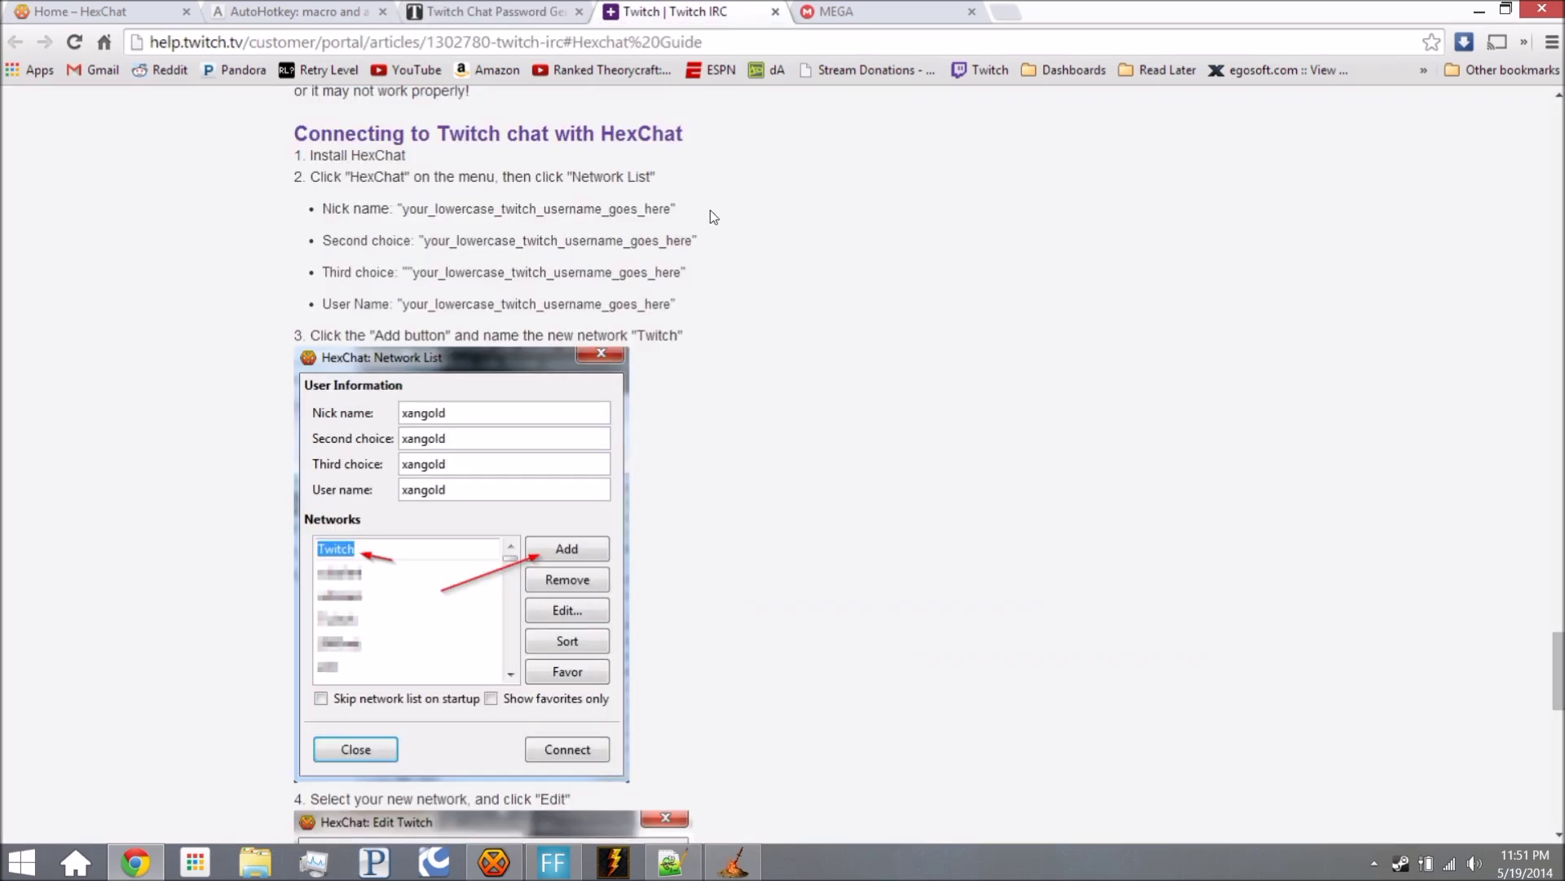
pyautogui.scroll(-1, 754, 225)
pyautogui.scroll(-3, 748, 230)
pyautogui.scroll(-4, 748, 230)
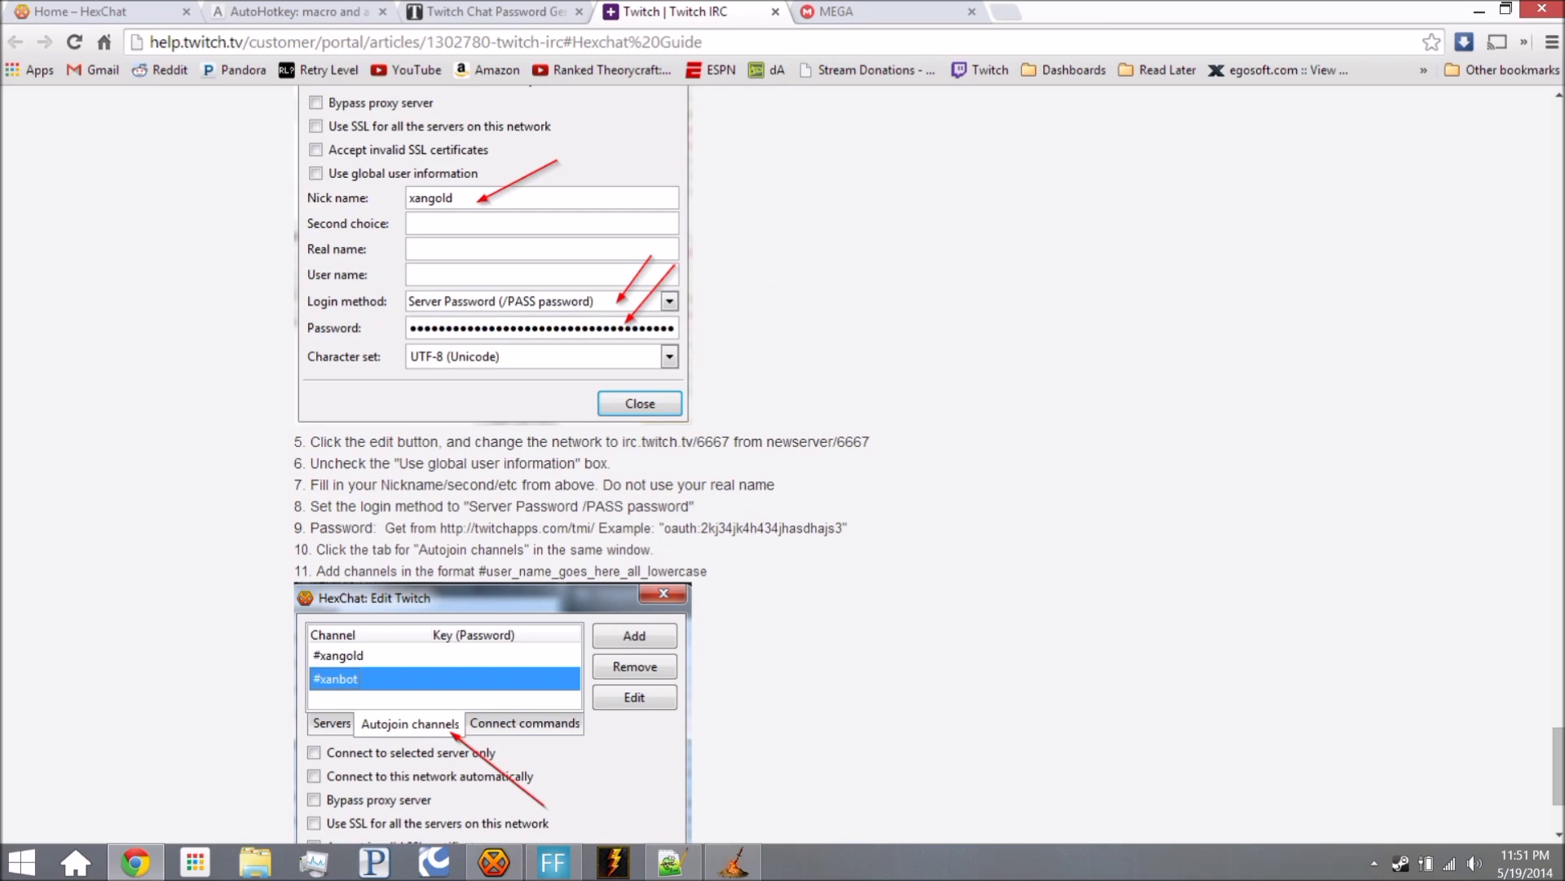
pyautogui.moveTo(664, 528); pyautogui.dragTo(843, 528)
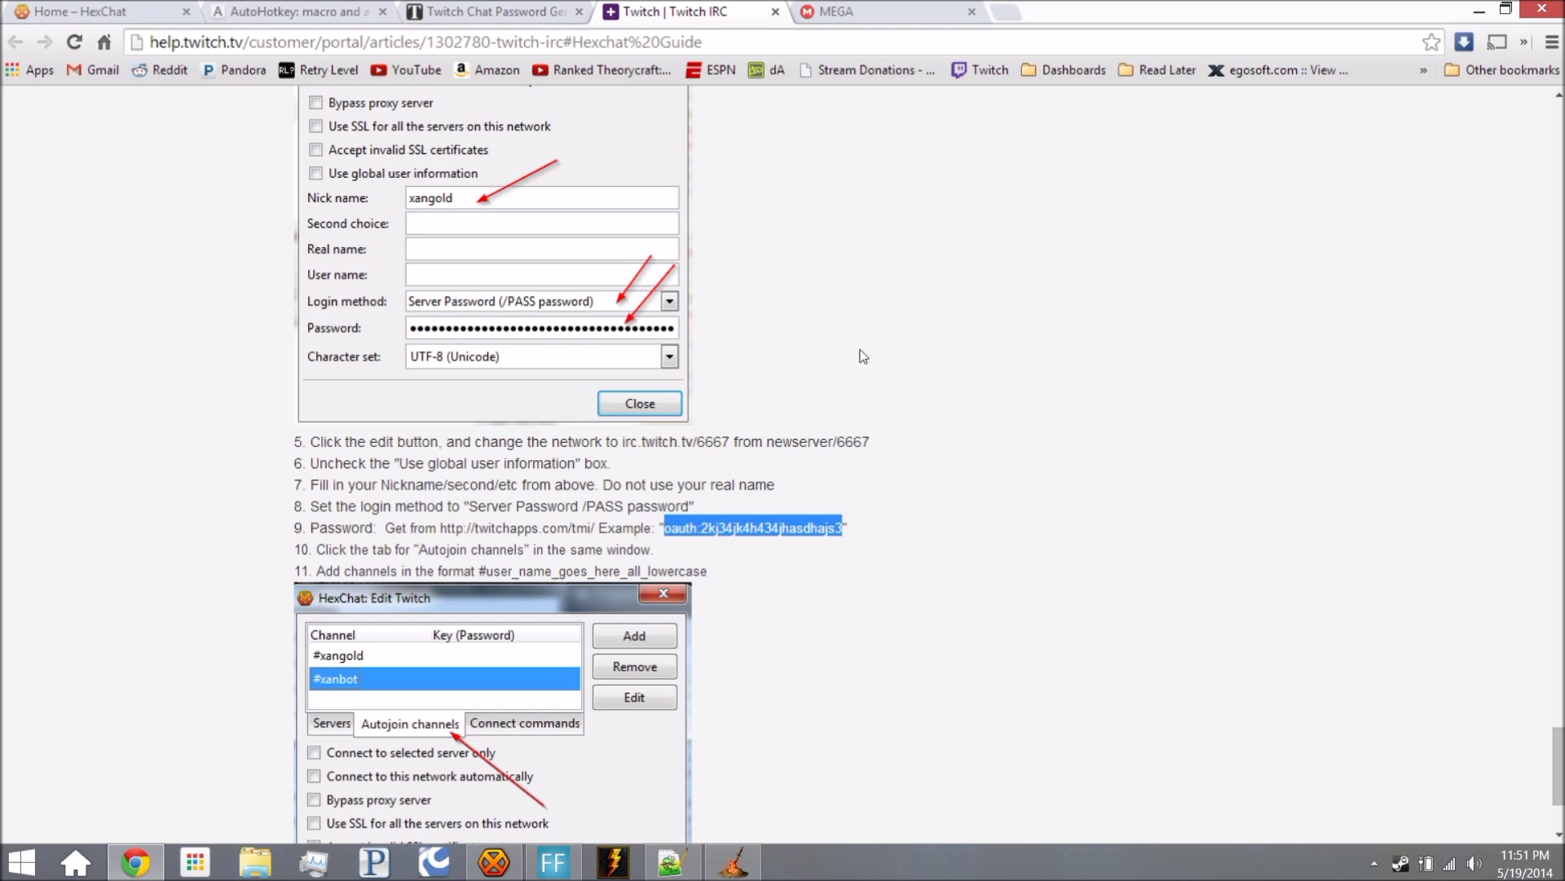
pyautogui.click(1472, 11)
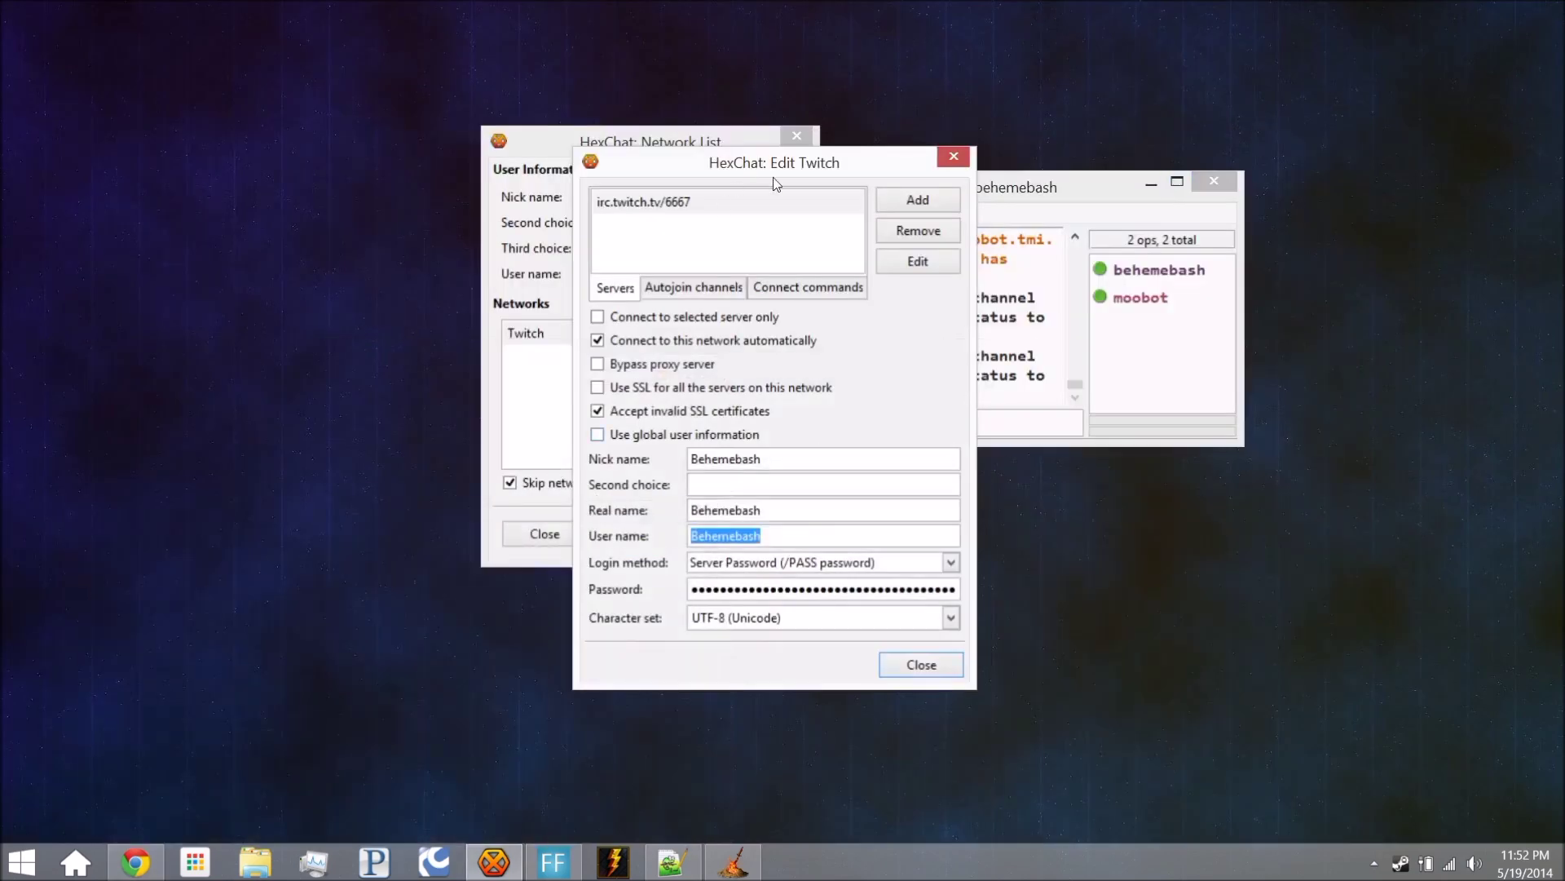
# Confirm #behemebash is in Twitch's autojoin channels, then close Edit Twitch and the Network List
pyautogui.click(693, 292)
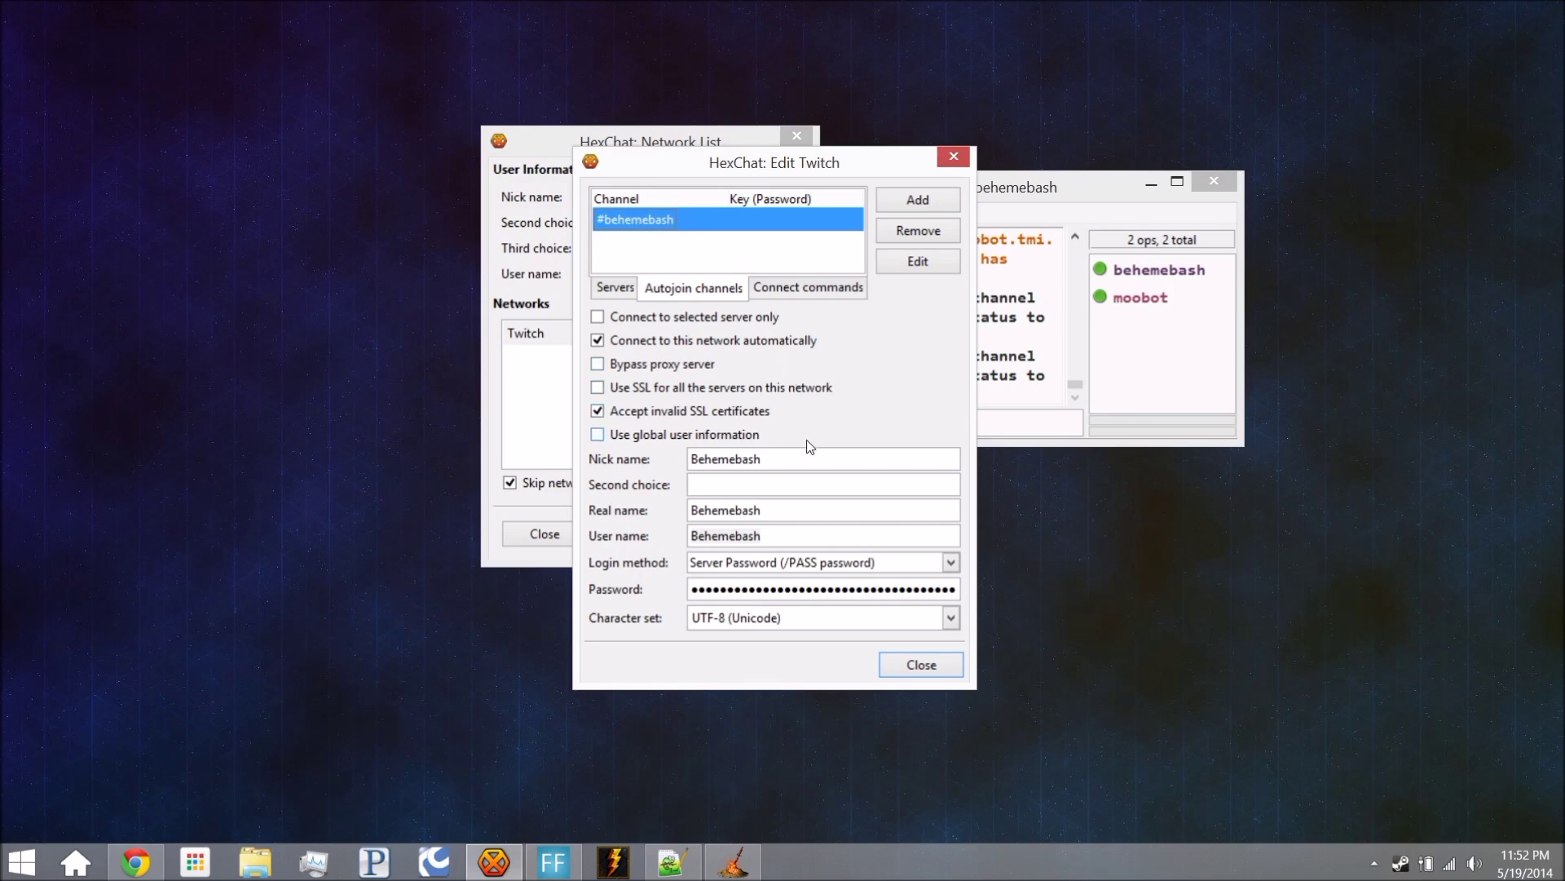
pyautogui.click(918, 661)
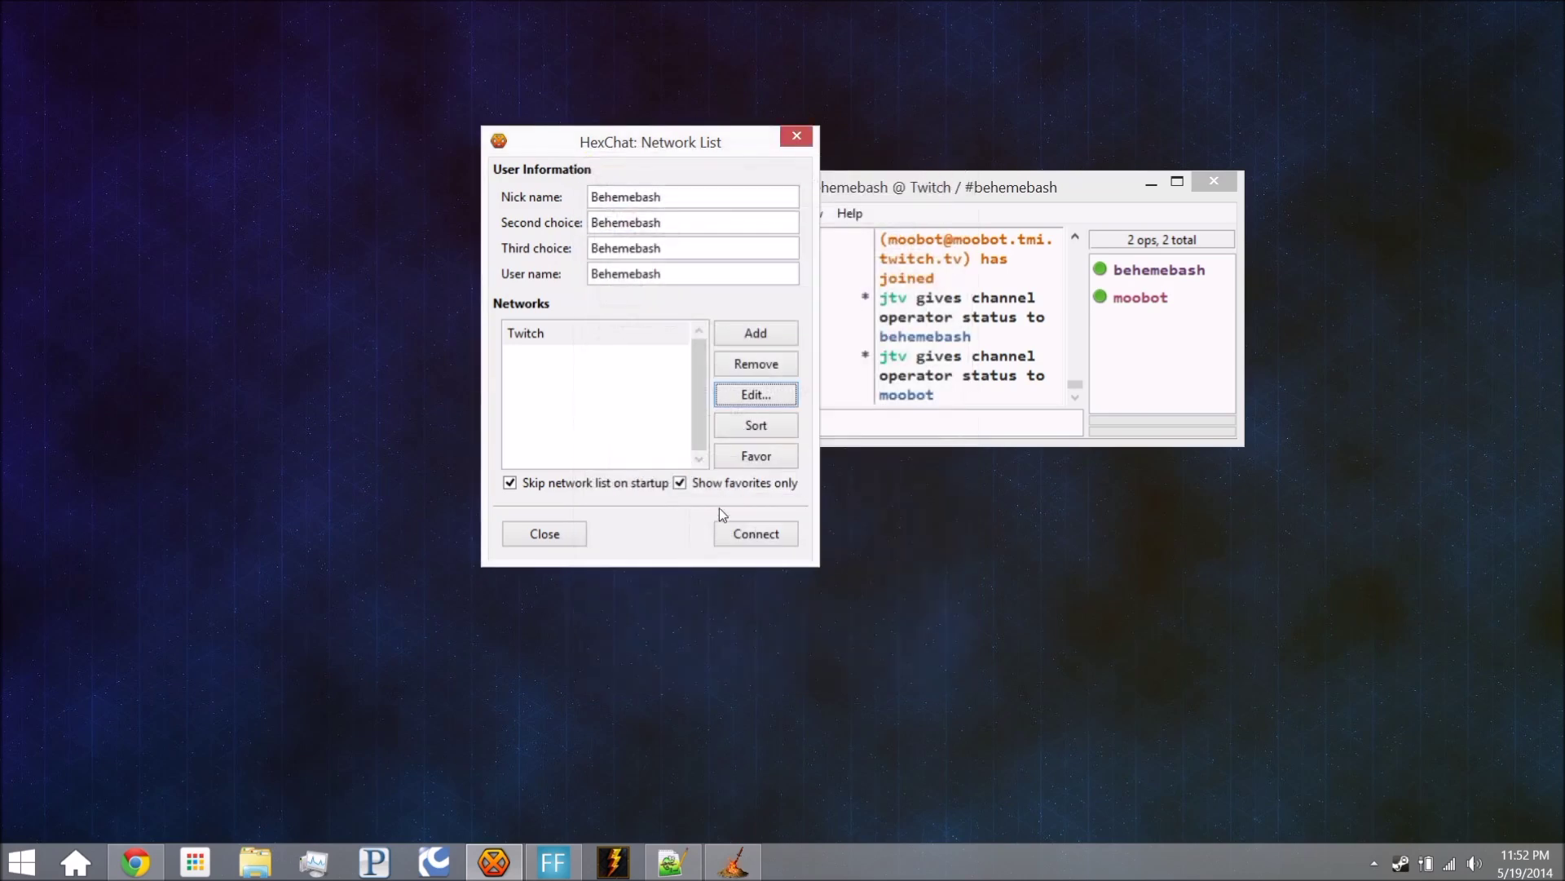
pyautogui.click(553, 533)
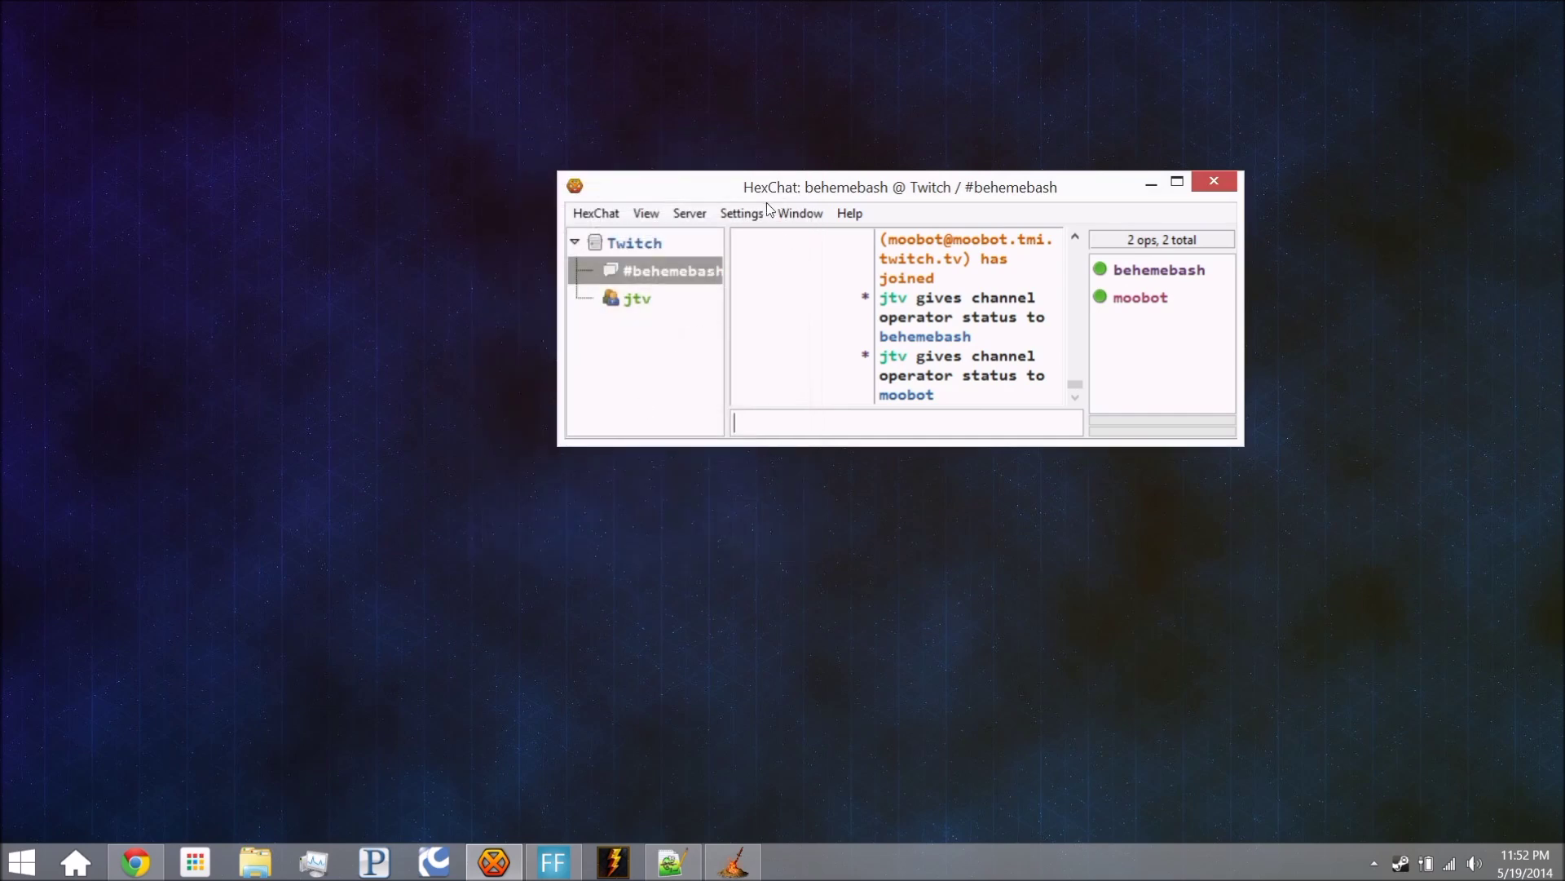
# Nudge the HexChat window left and hide the channel tree and user list so chat fills it
pyautogui.moveTo(780, 180); pyautogui.dragTo(737, 176)
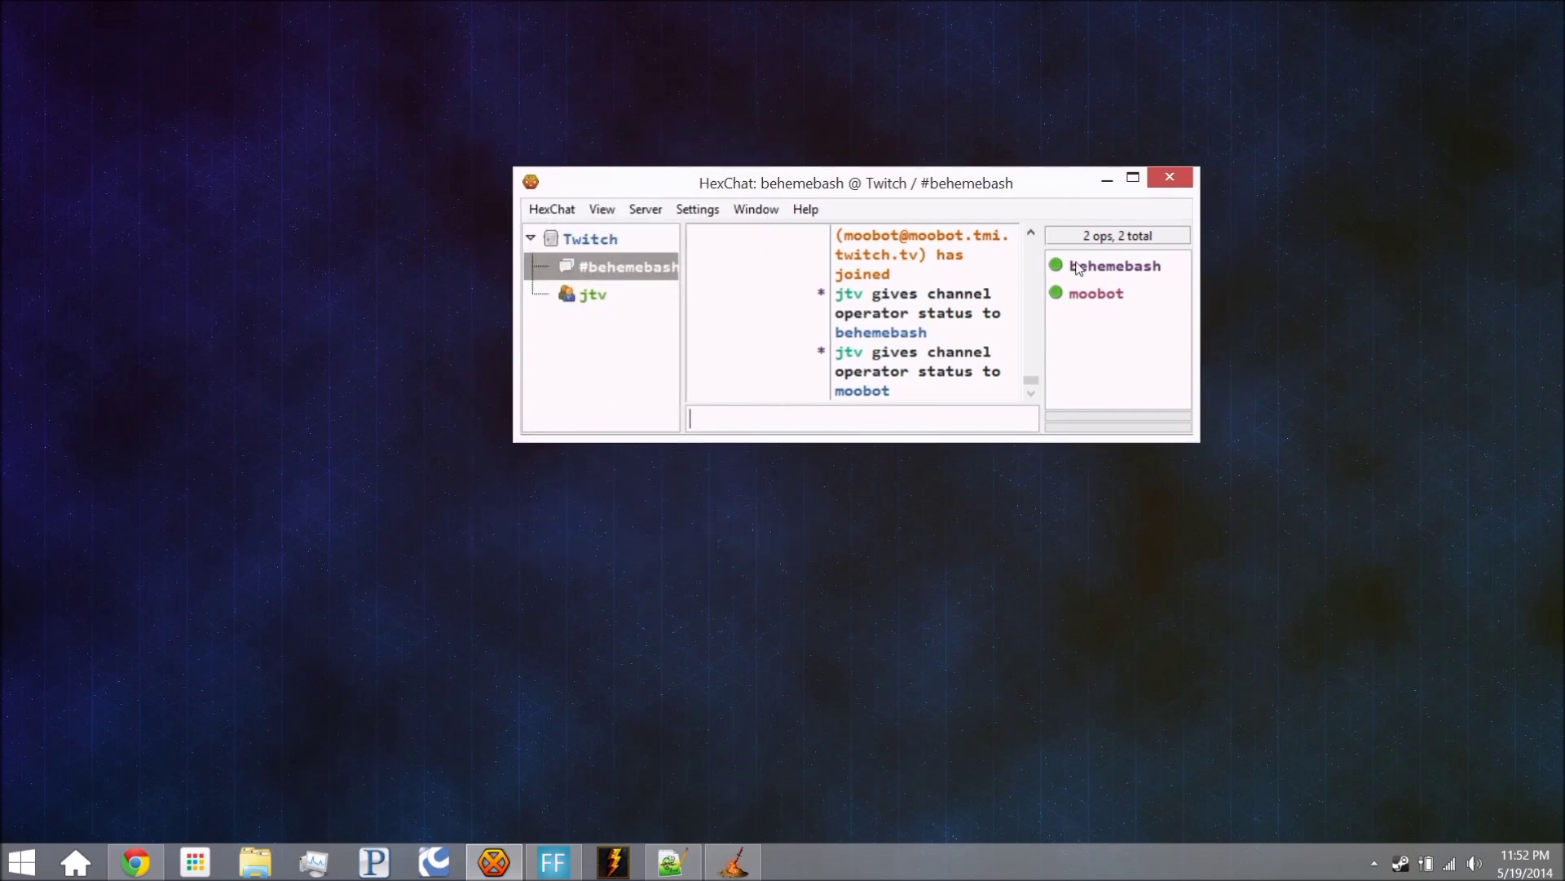
pyautogui.scroll(2, 940, 322)
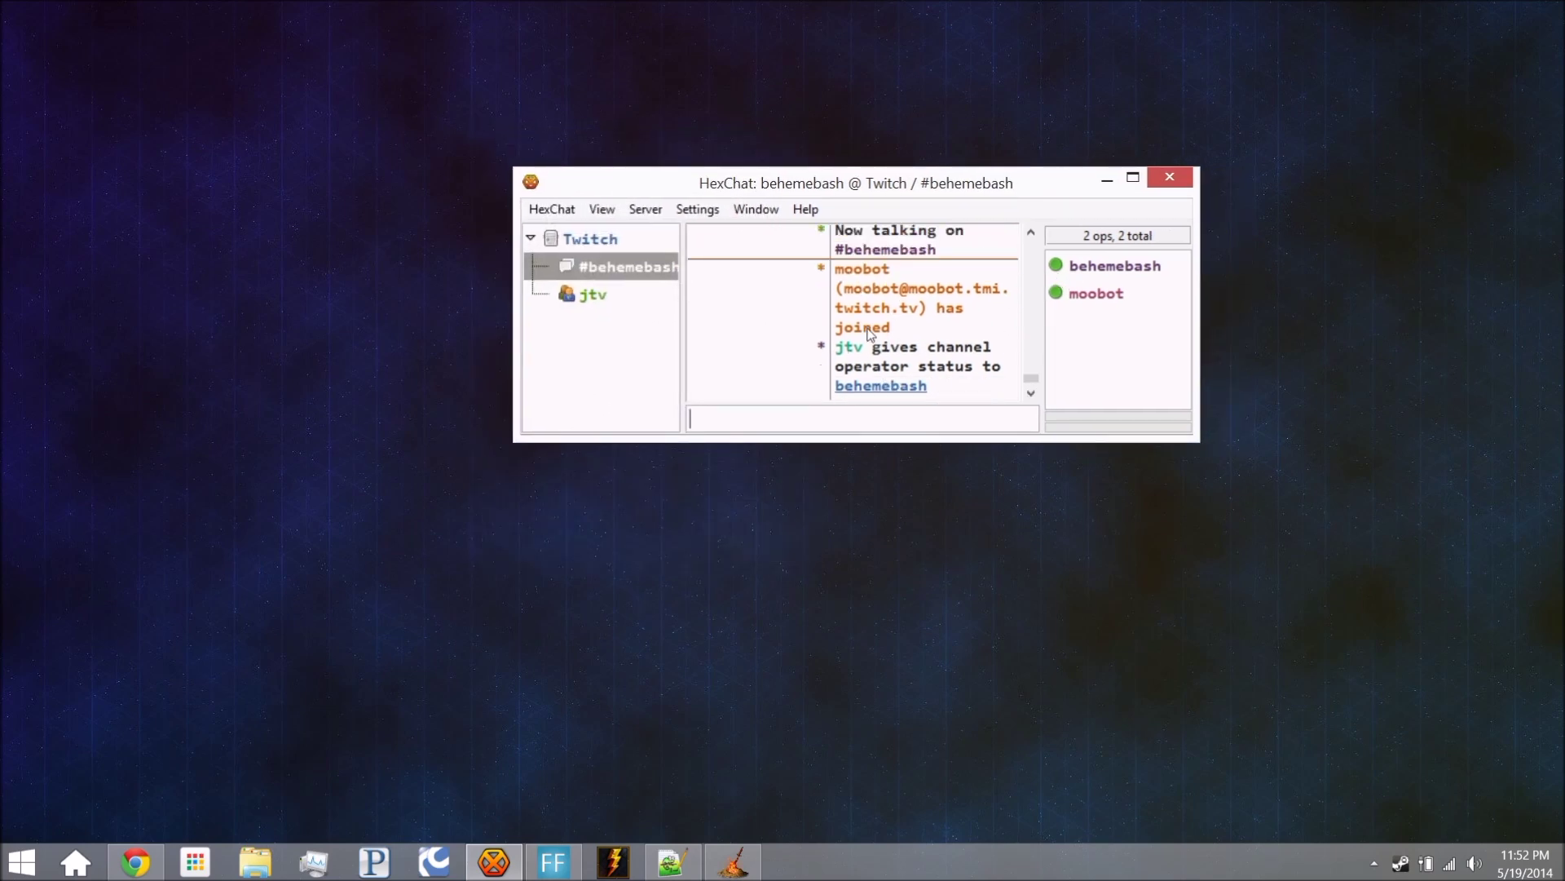
pyautogui.scroll(-1, 808, 287)
pyautogui.scroll(-1, 788, 272)
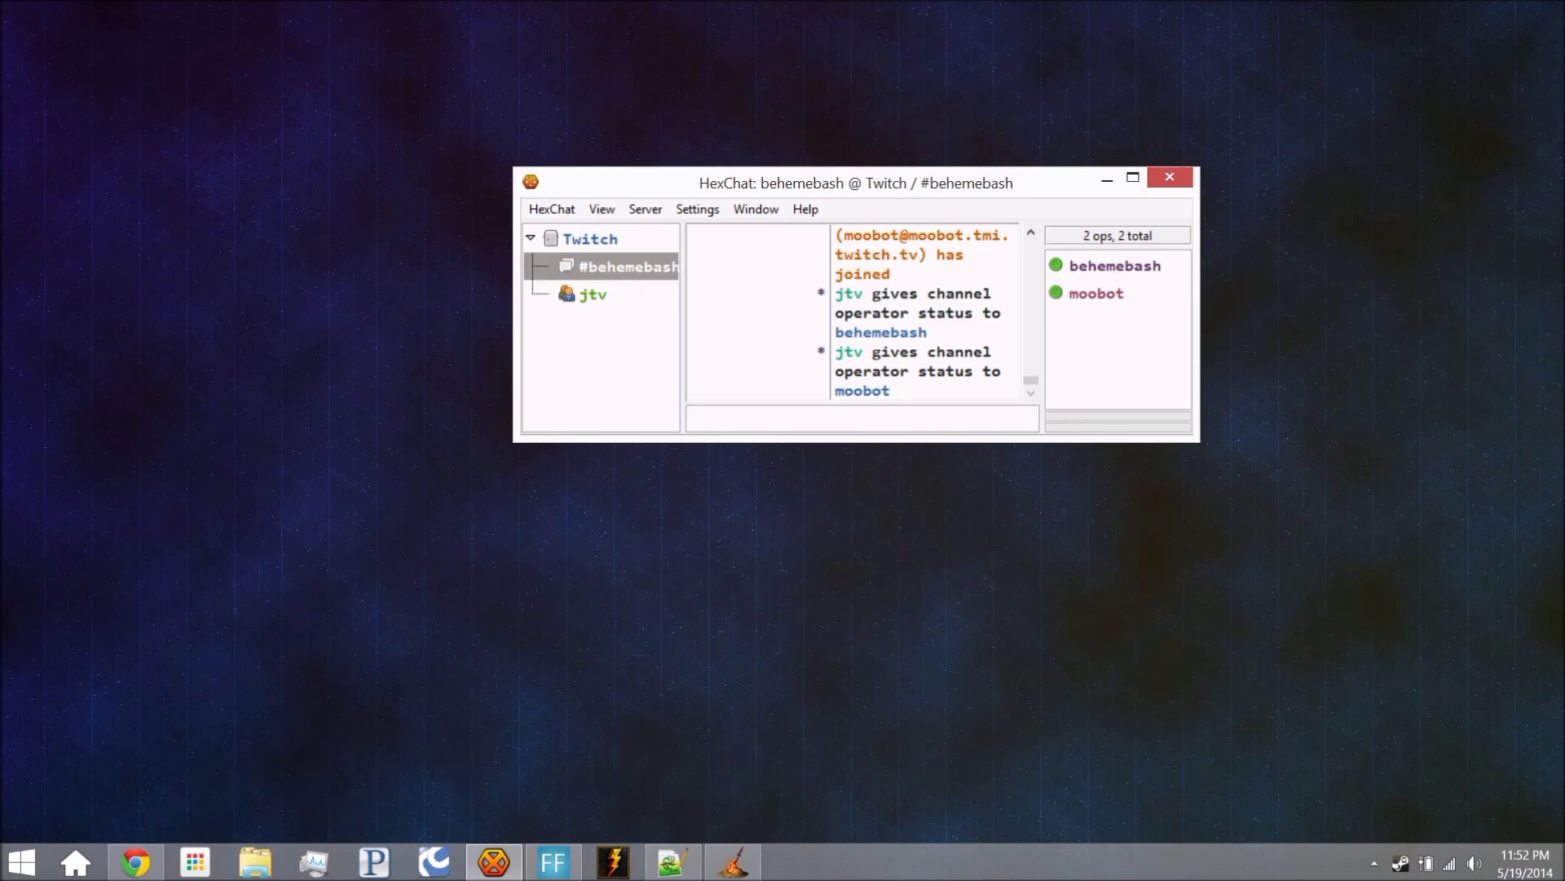
pyautogui.moveTo(681, 267); pyautogui.dragTo(515, 271)
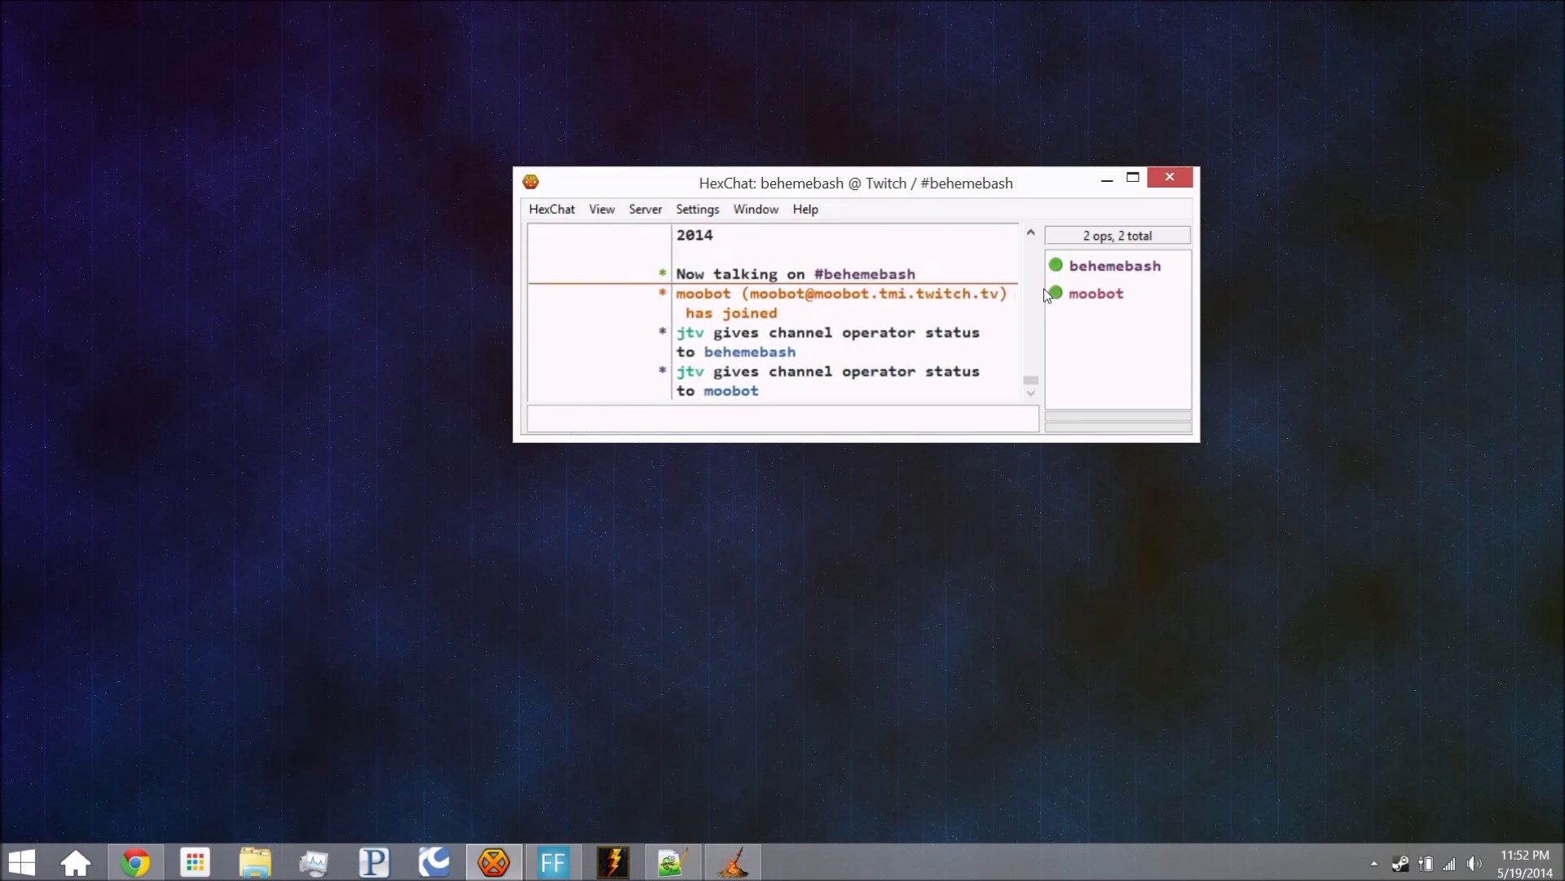
pyautogui.moveTo(1040, 318); pyautogui.dragTo(1181, 318)
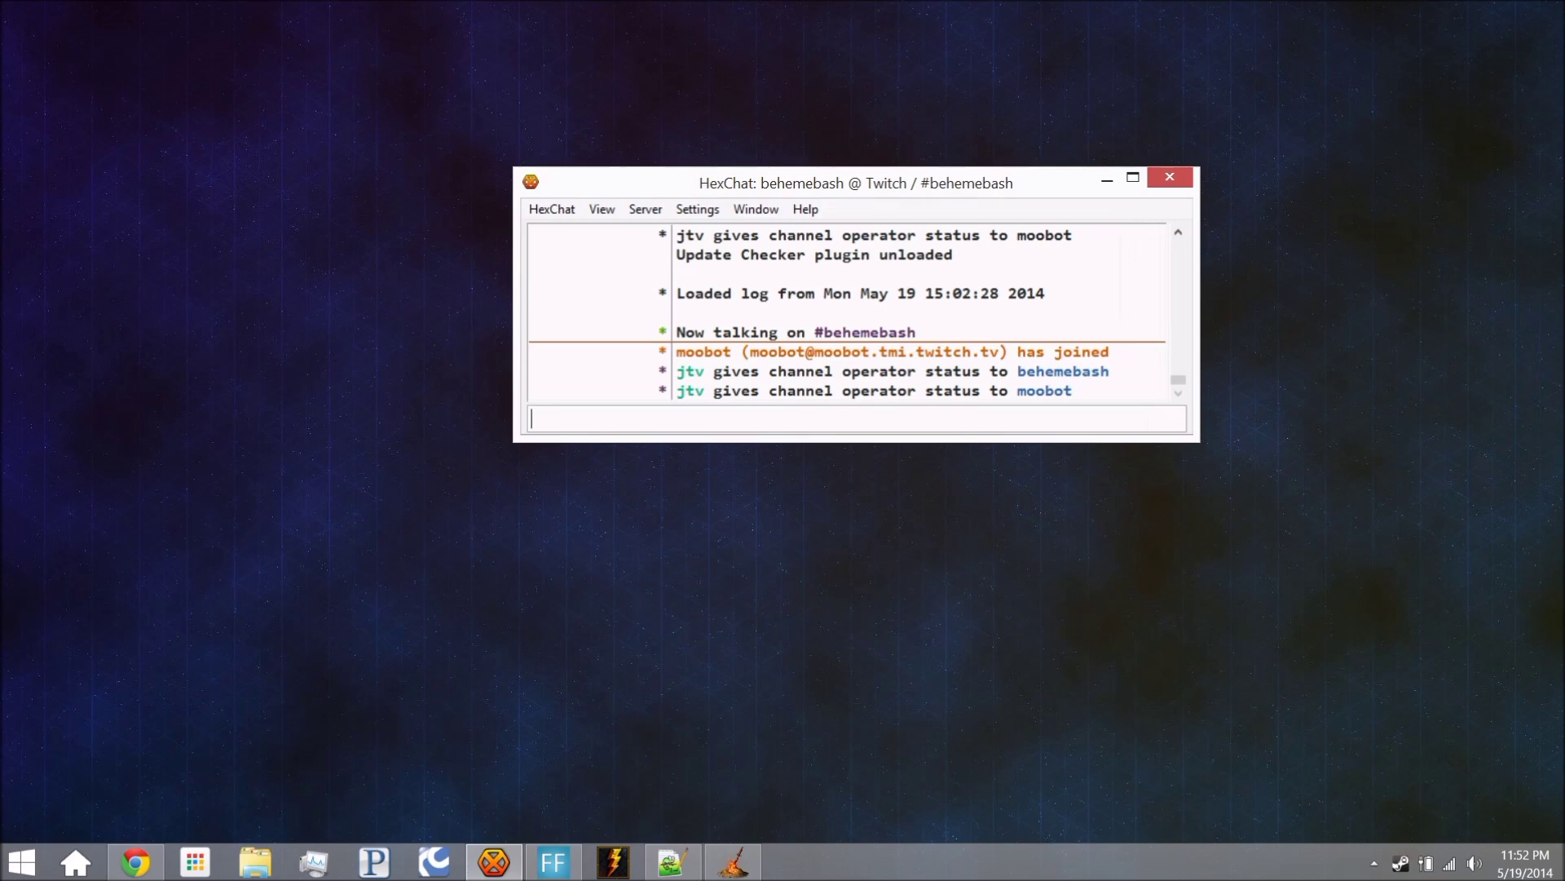
# Hide the HexChat menu bar, move the chat window down-right, and minimize it
pyautogui.rightClick(1093, 270)
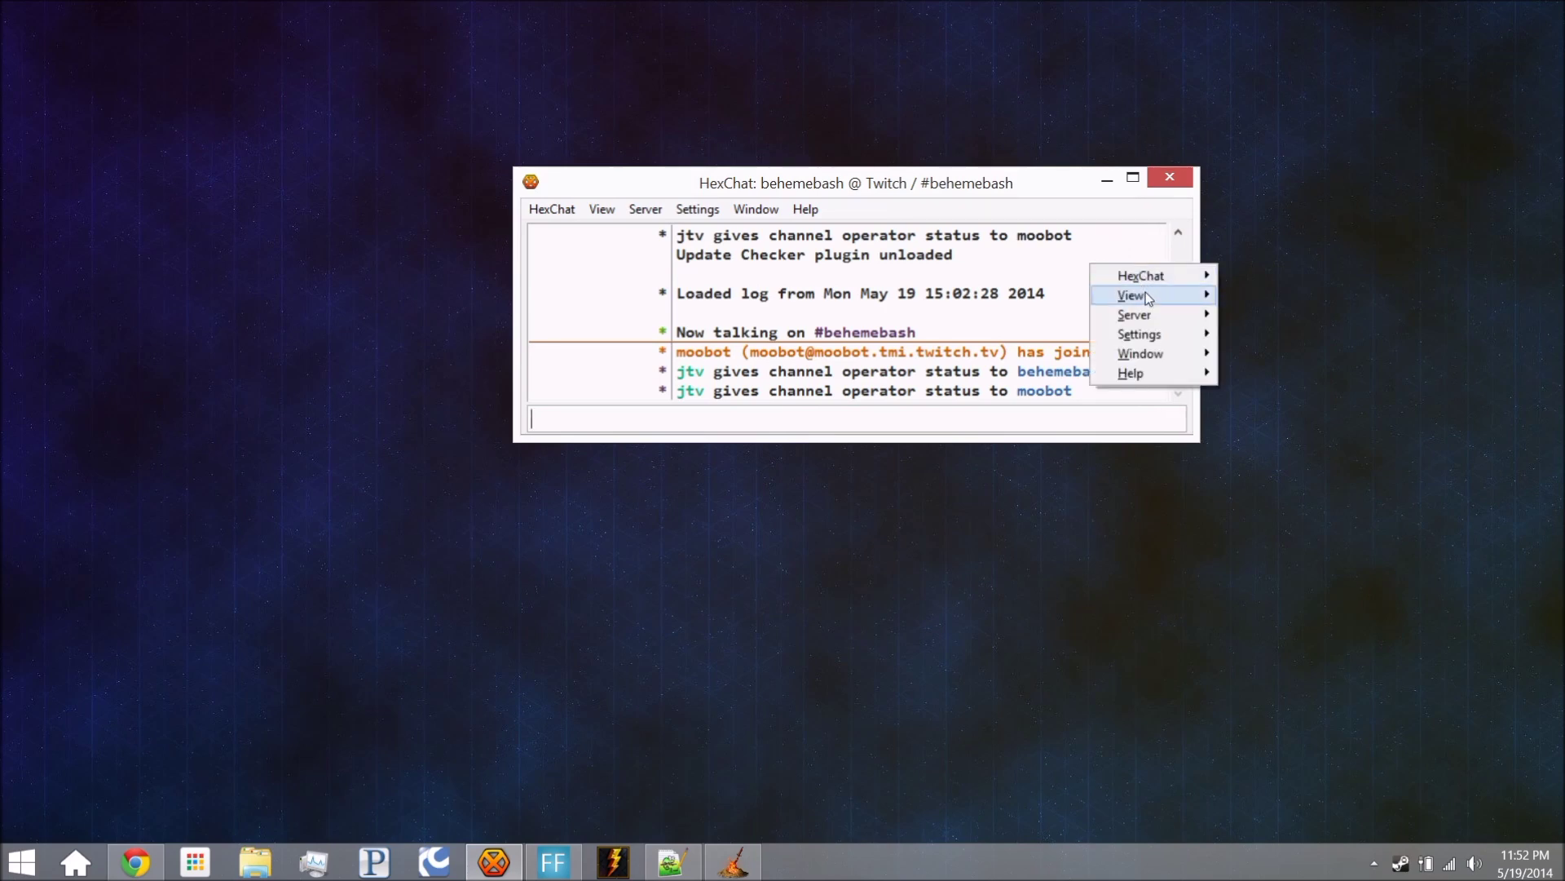
pyautogui.moveTo(1131, 295)
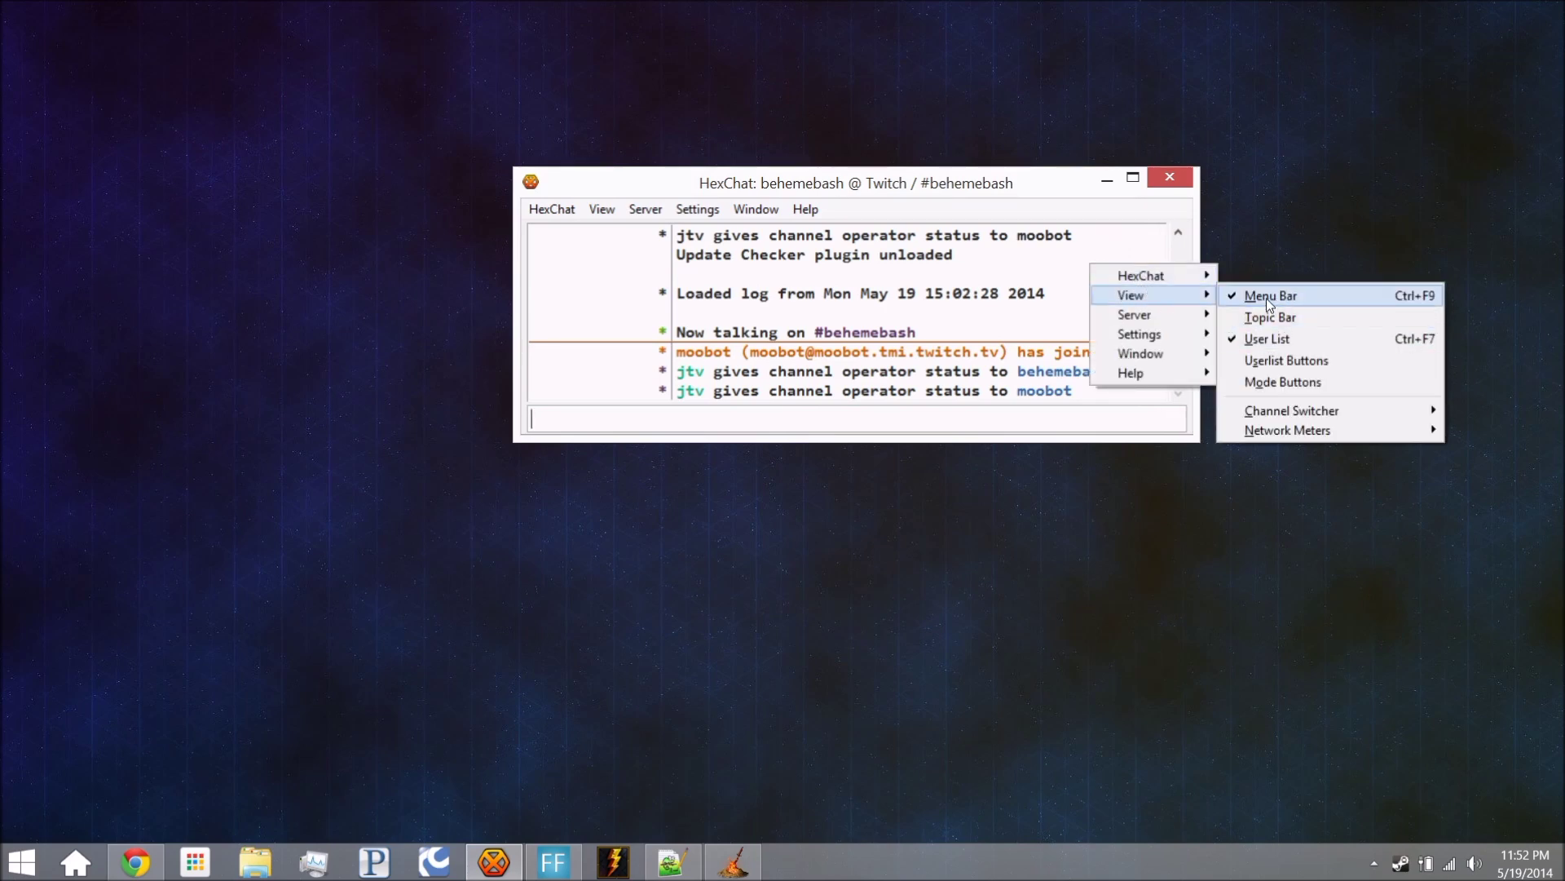
pyautogui.click(1266, 297)
pyautogui.click(1432, 369)
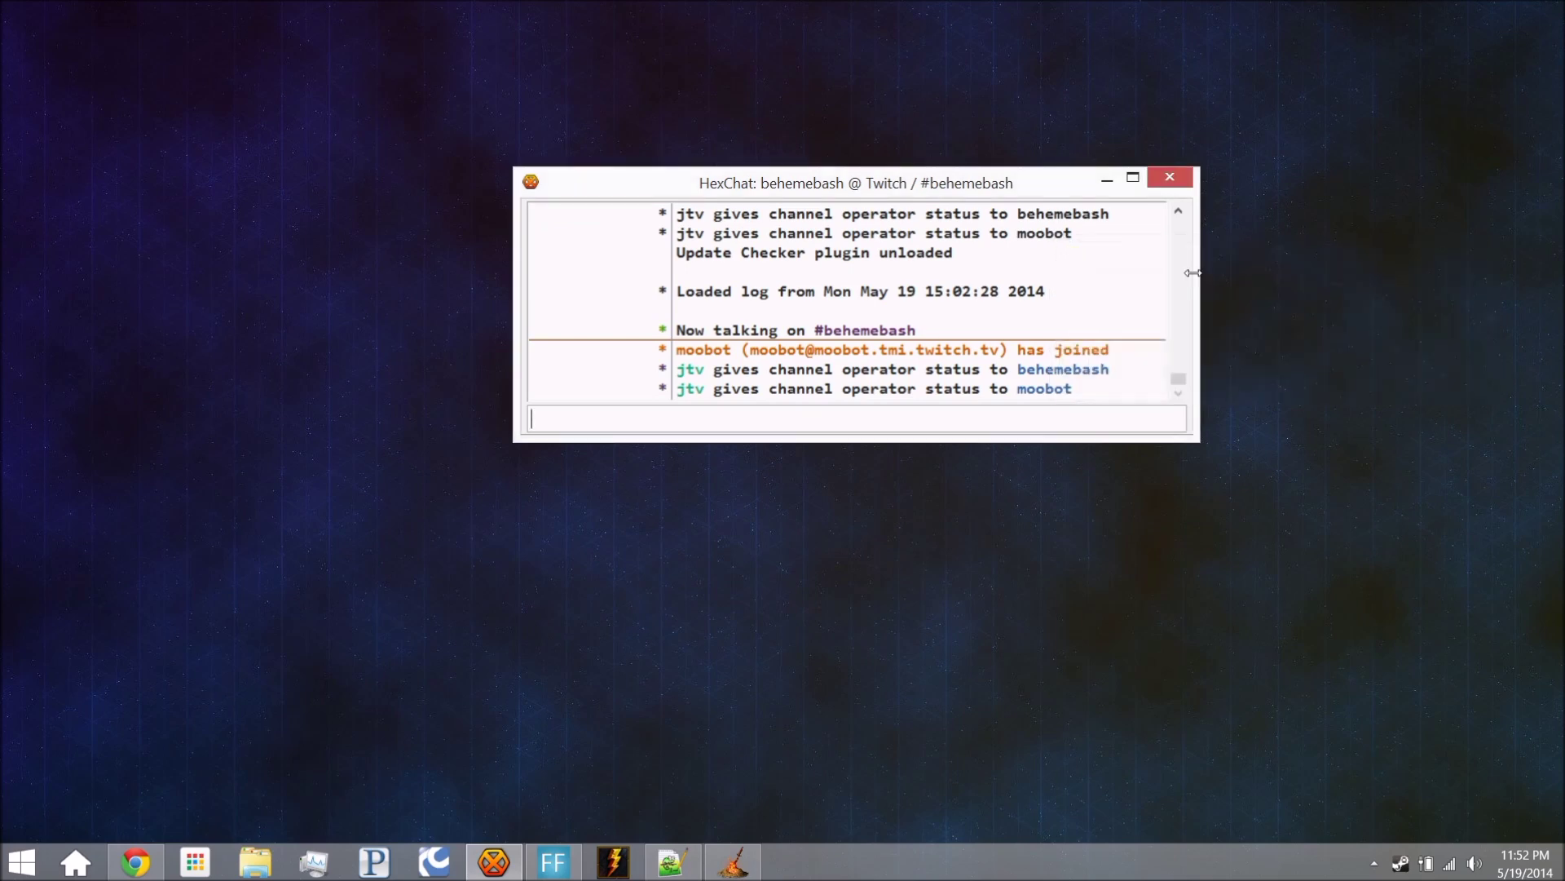
pyautogui.moveTo(1037, 189)
pyautogui.mouseDown()
pyautogui.moveTo(1081, 317)
pyautogui.moveTo(1134, 229)
pyautogui.mouseUp()
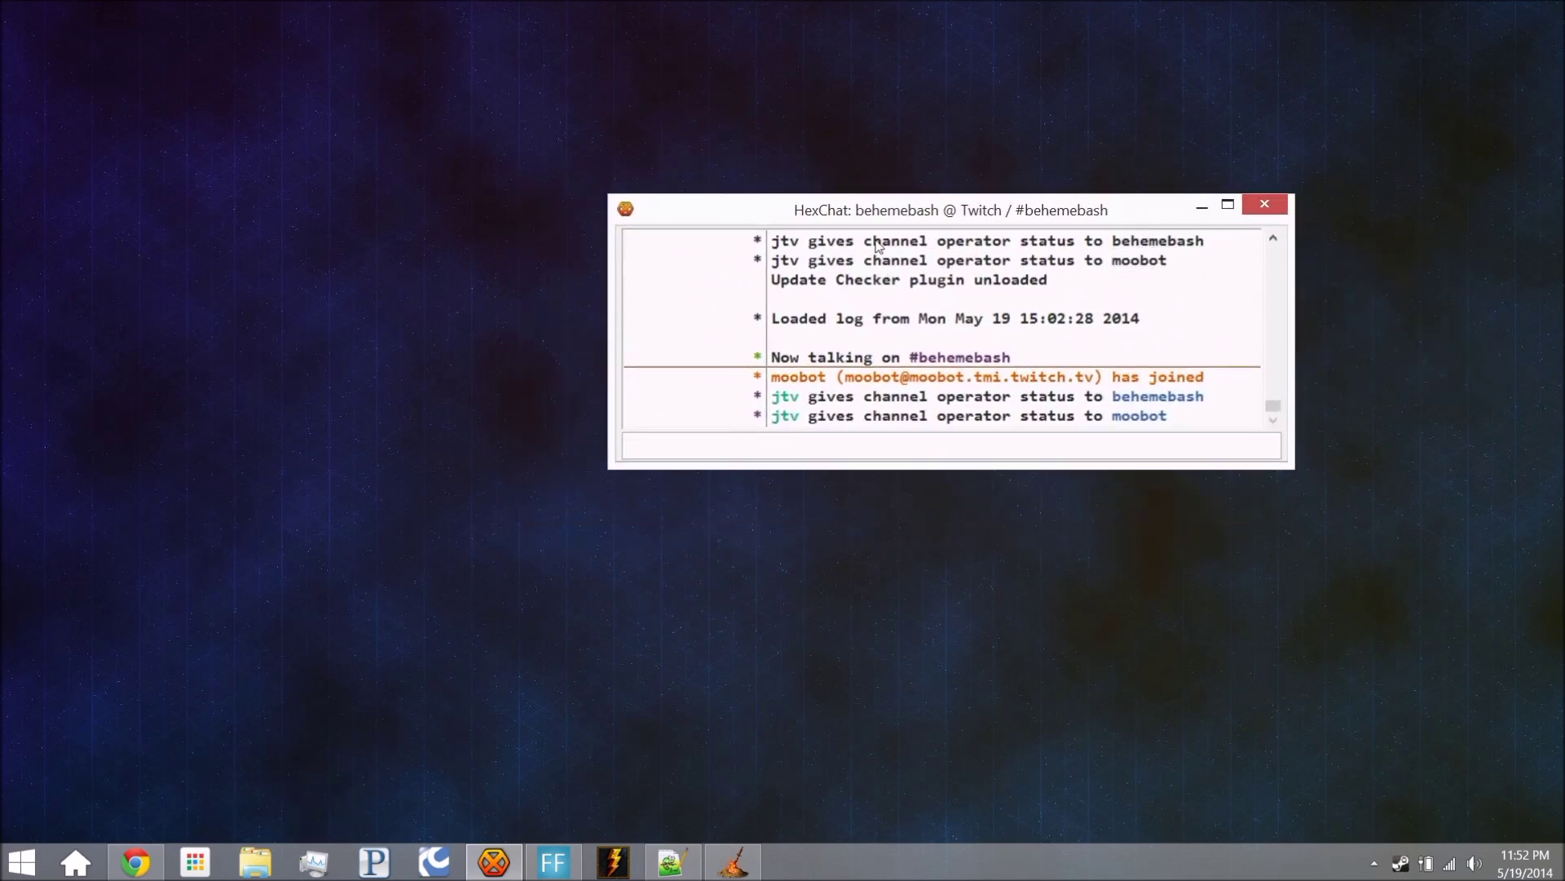
pyautogui.click(1202, 206)
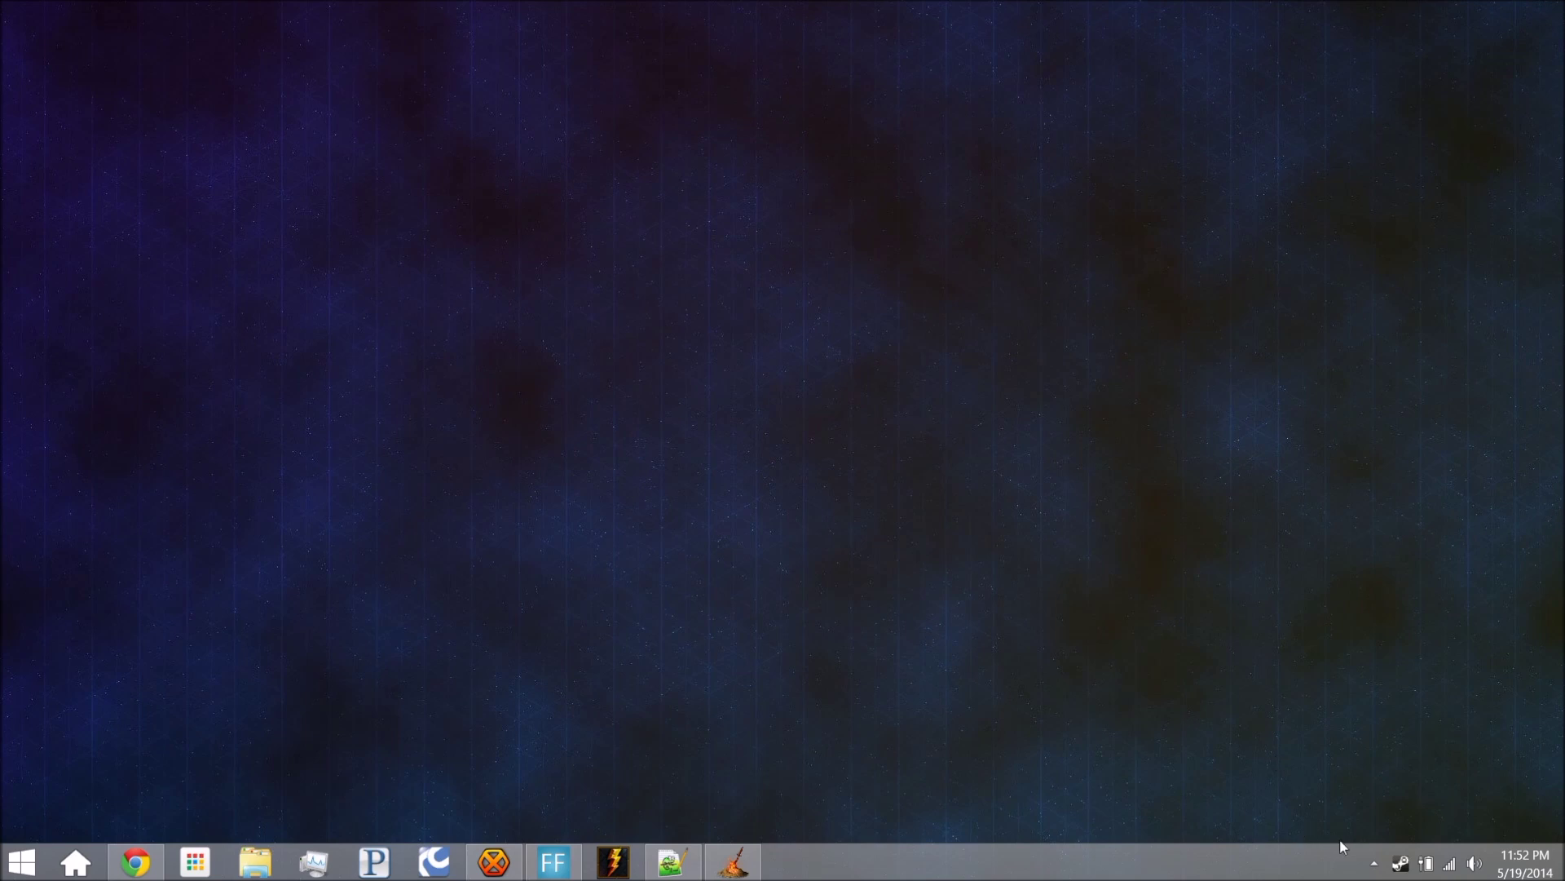
# Check the AutoHotkey tray icon's menu, then bring up TwitchChatOverlayFix.ahk in Notepad++
pyautogui.click(1374, 866)
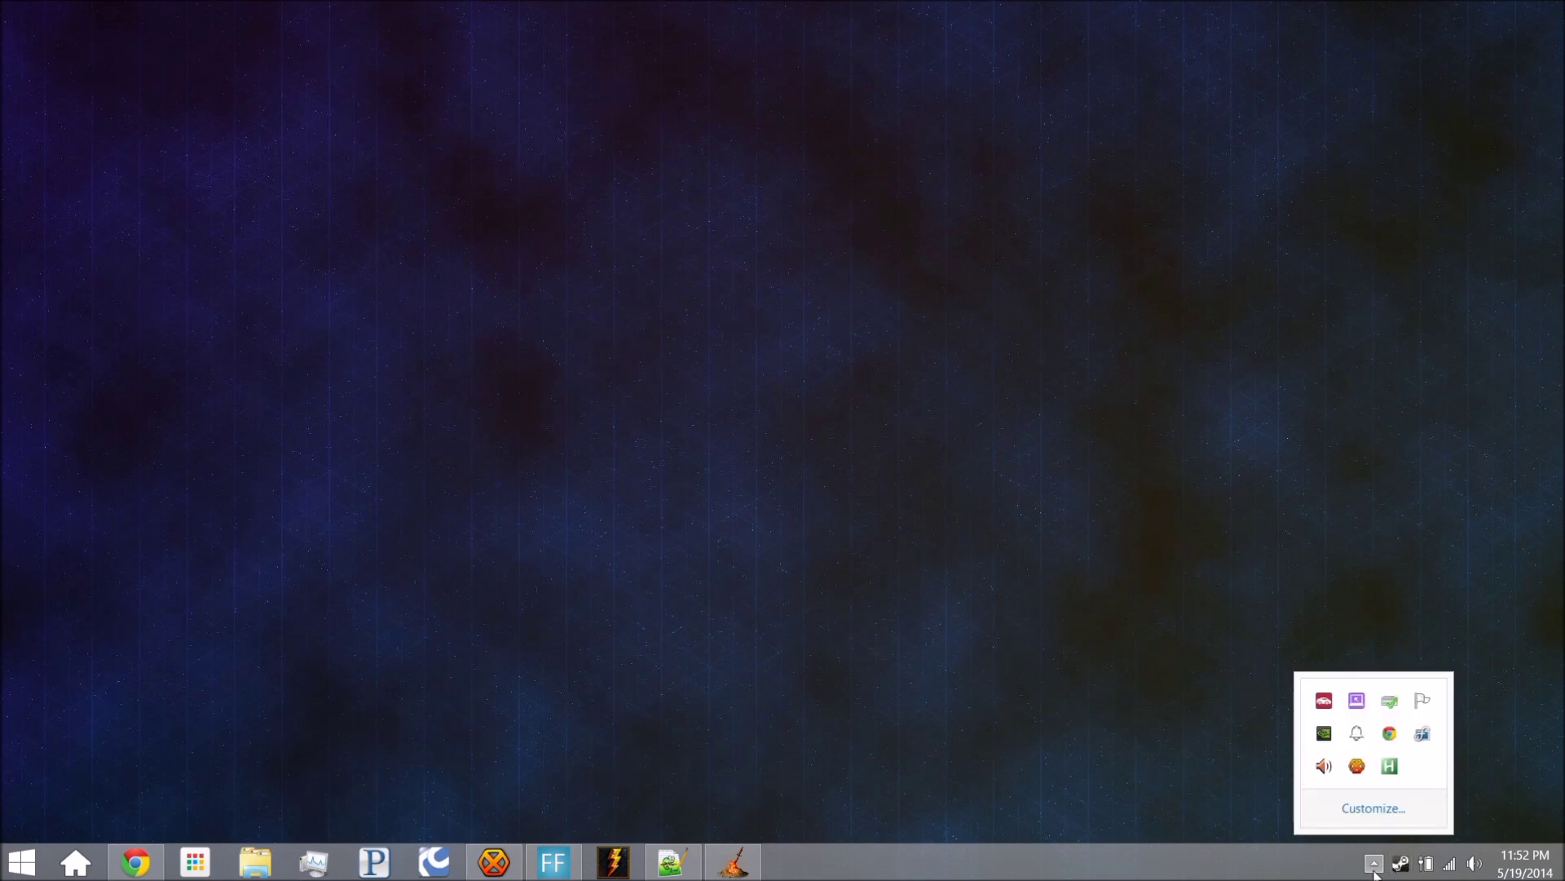
pyautogui.rightClick(1395, 770)
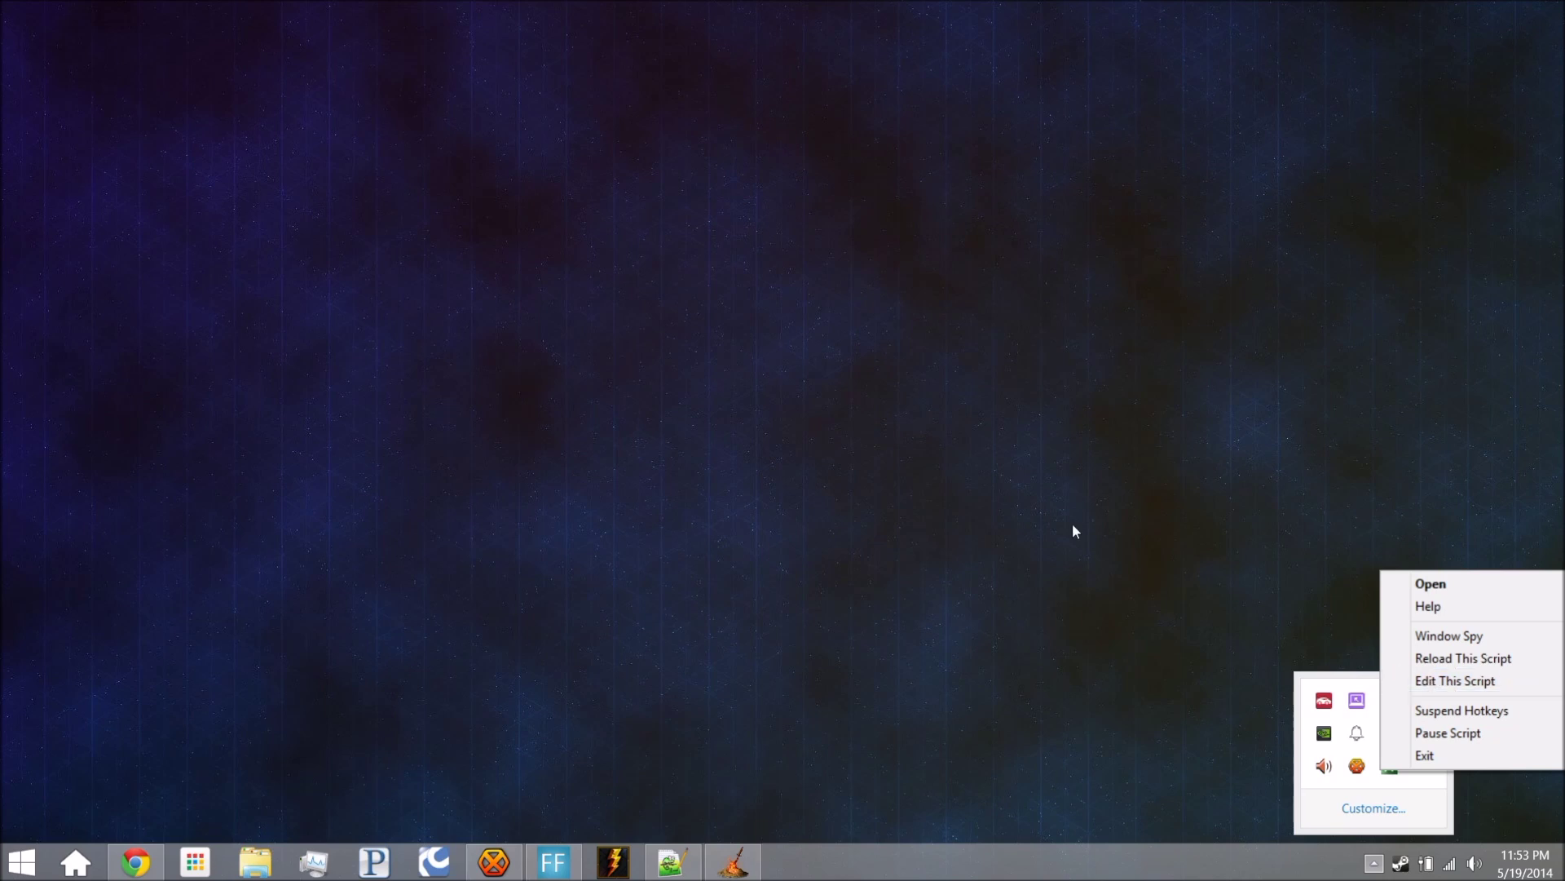
pyautogui.click(926, 537)
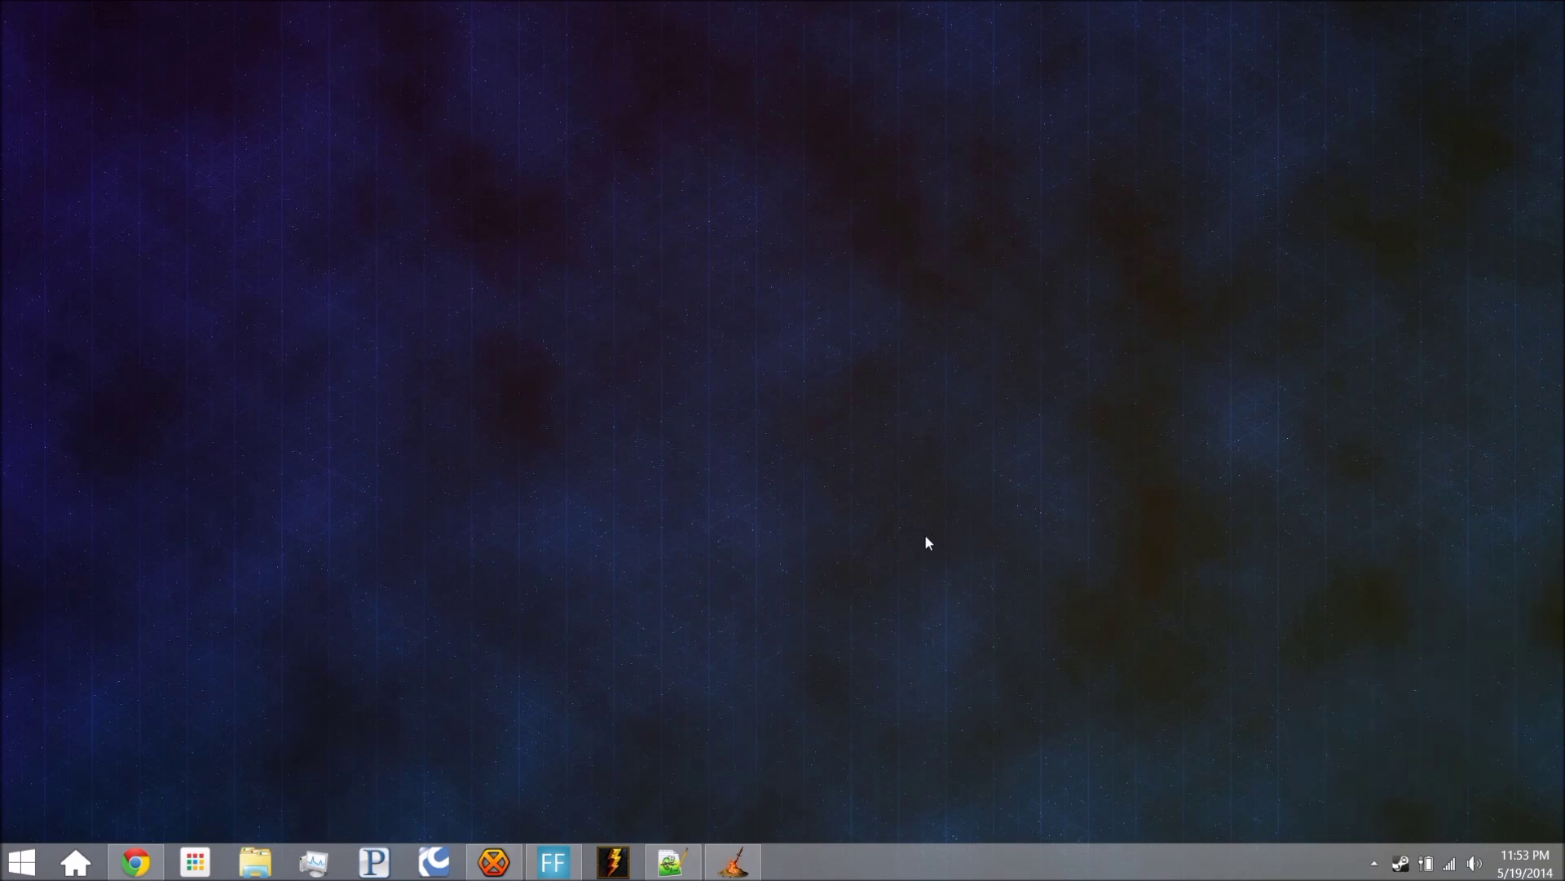
pyautogui.click(672, 864)
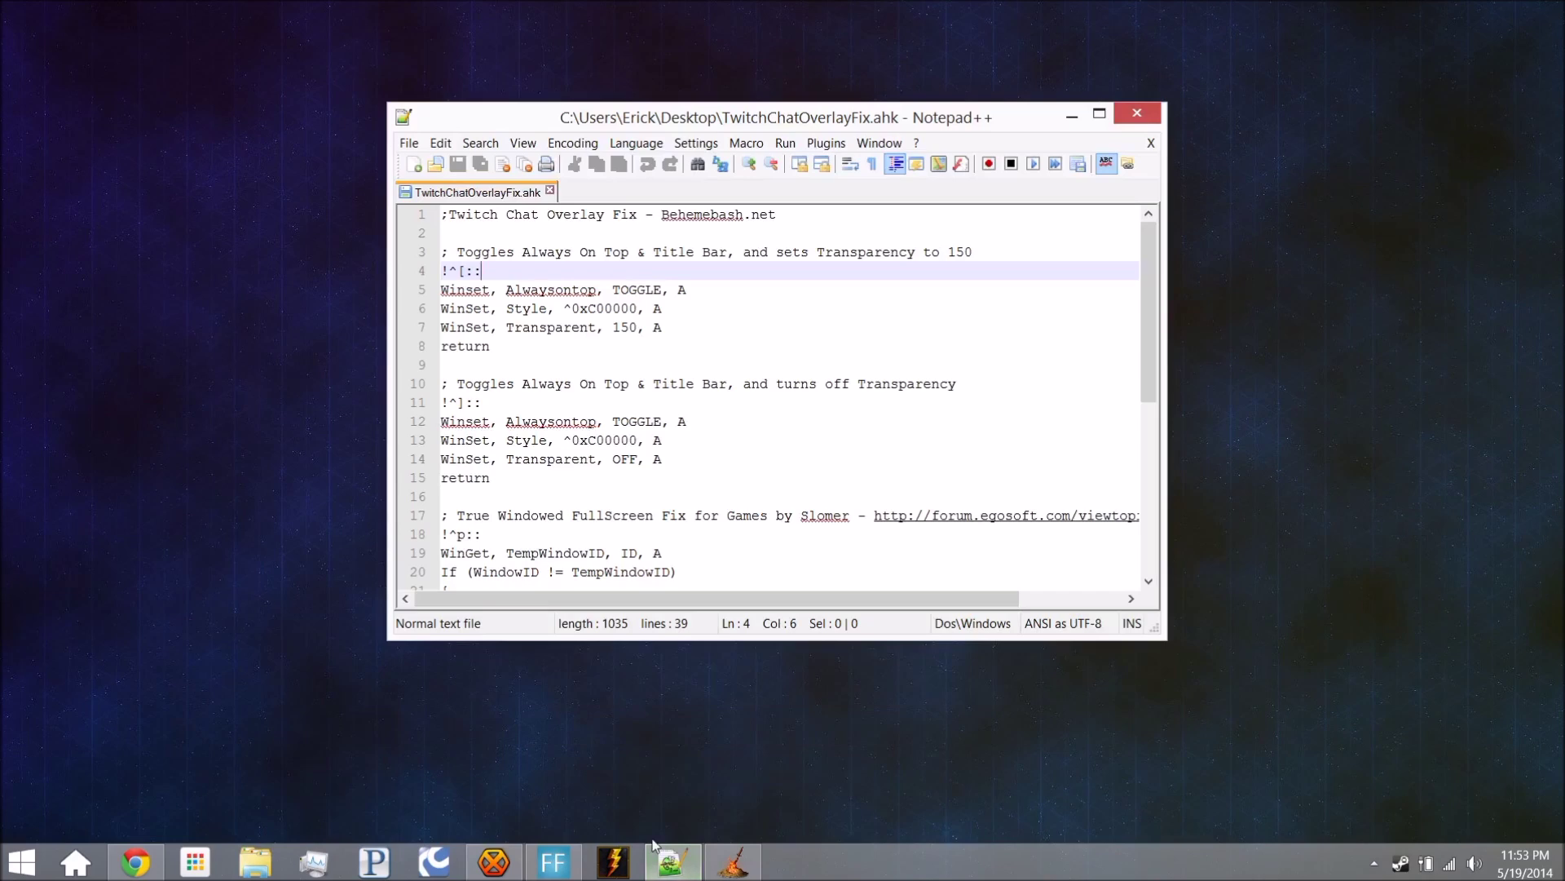
pyautogui.click(702, 516)
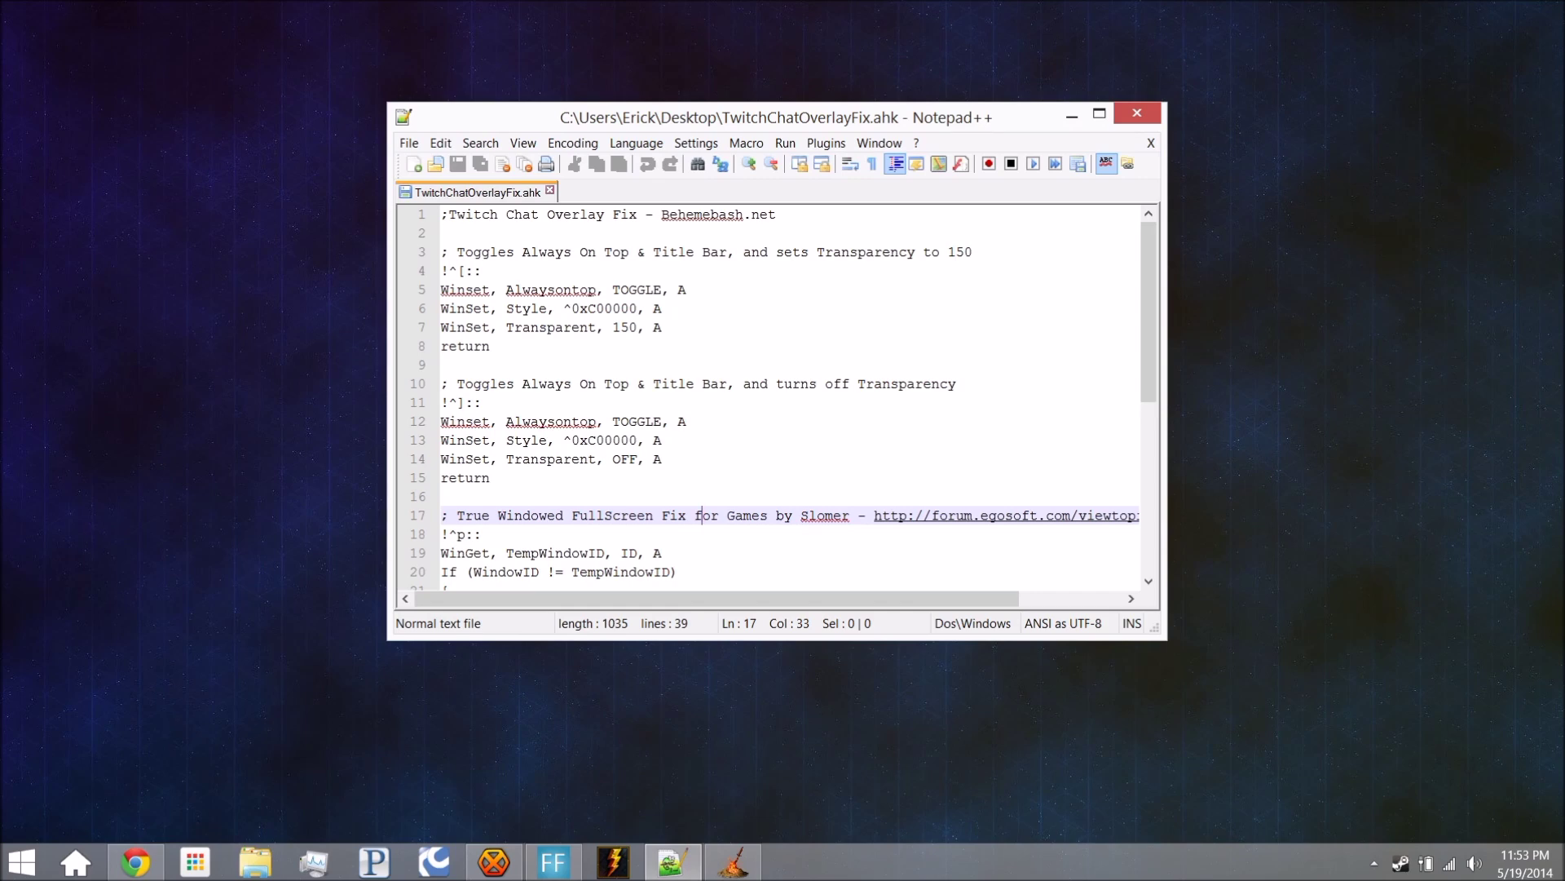
pyautogui.click(704, 252)
pyautogui.press('Down')
pyautogui.press('Down')
pyautogui.press('Down')
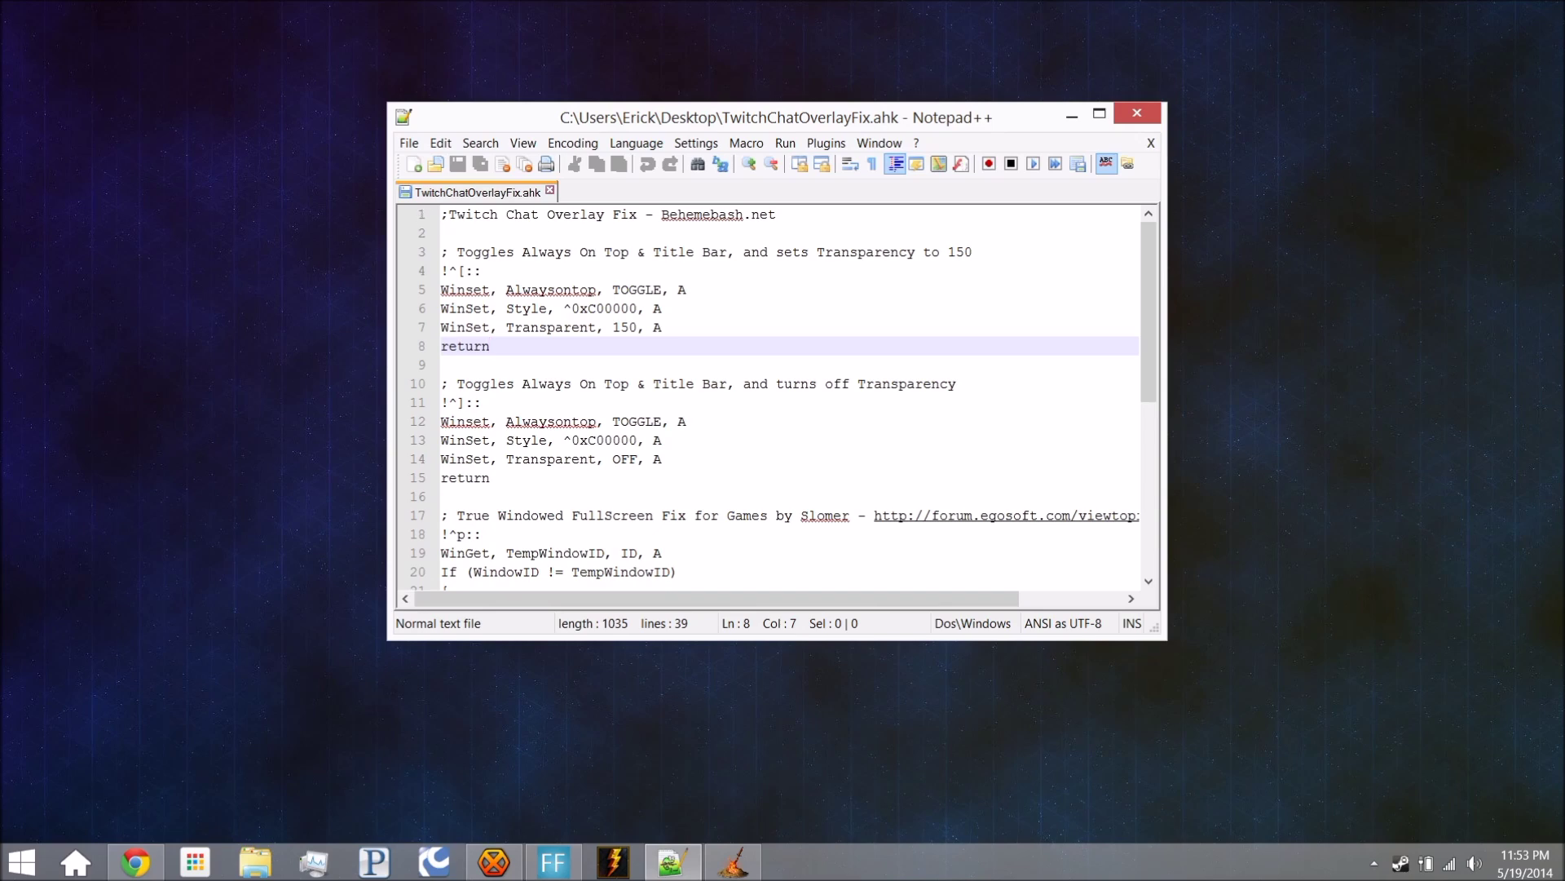
pyautogui.press('Up')
pyautogui.press('Up')
pyautogui.press('Up')
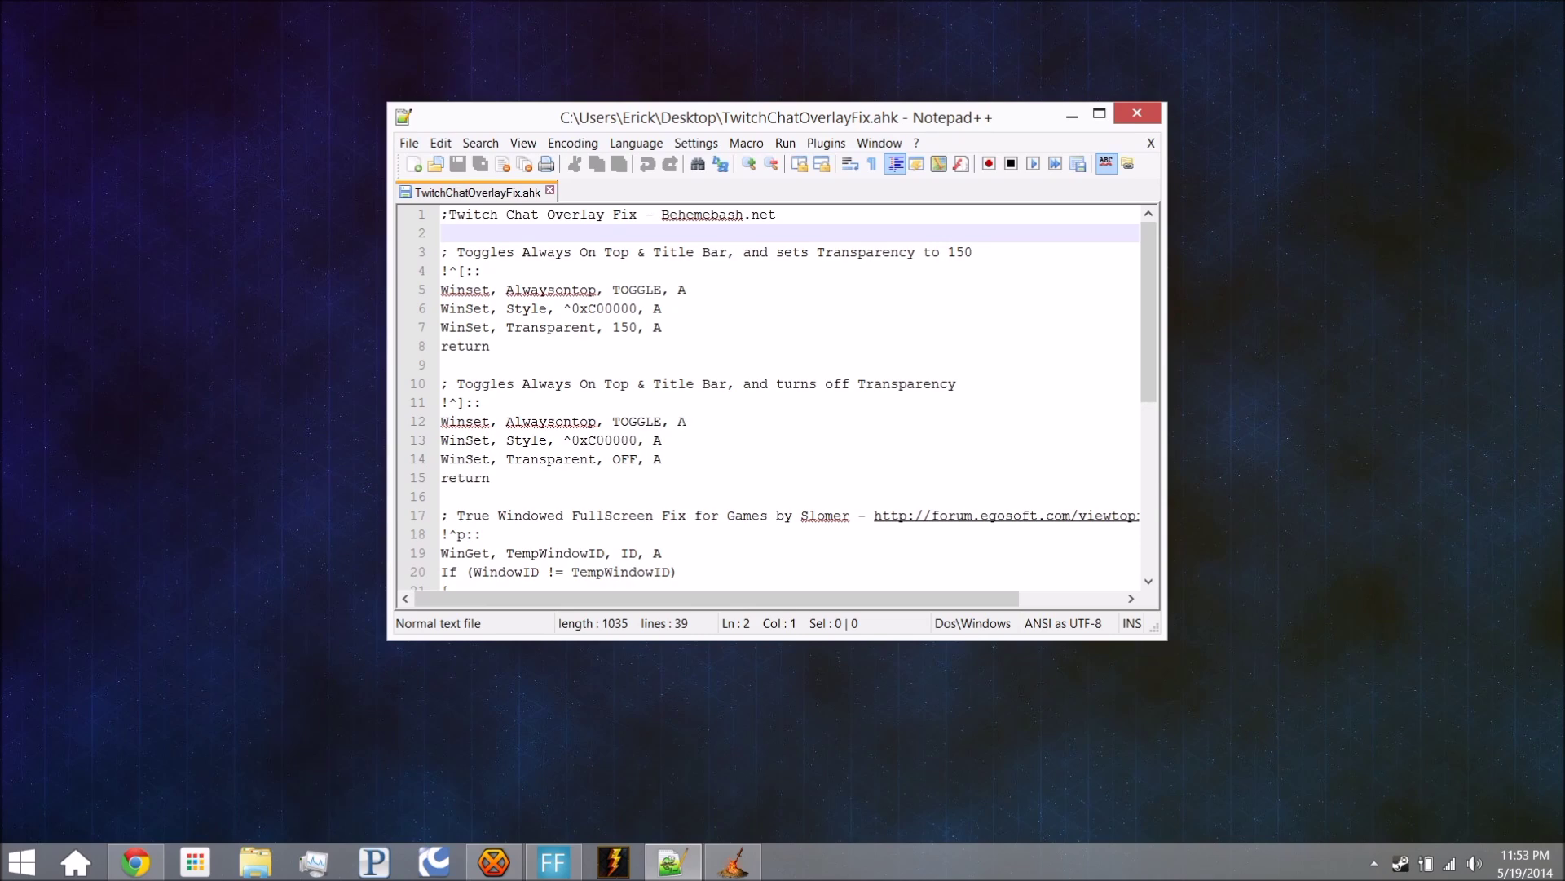
pyautogui.press('Down')
pyautogui.press('Down')
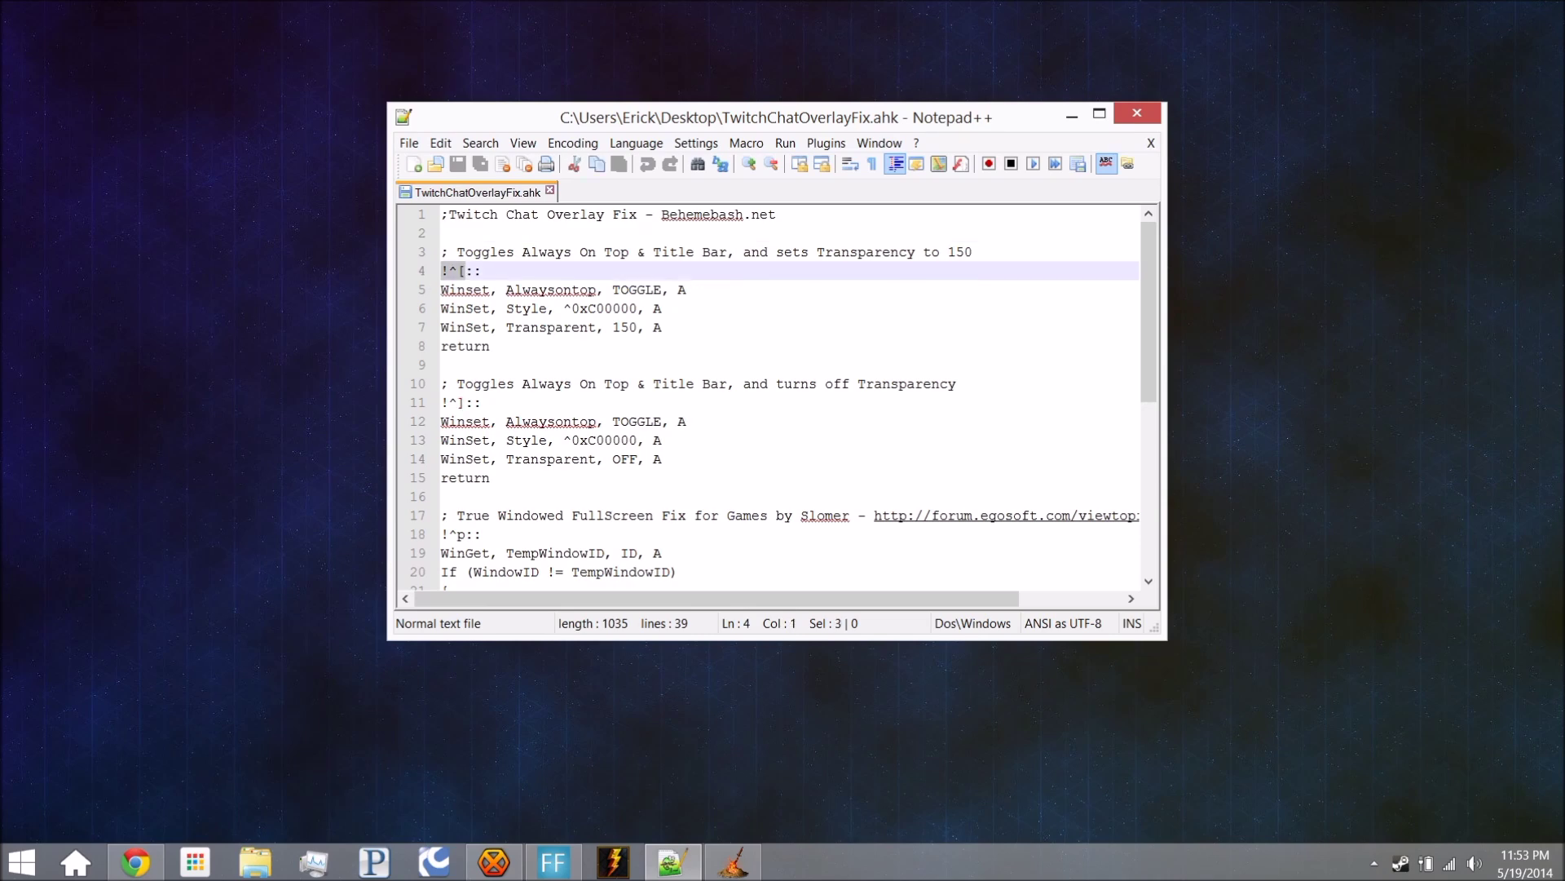
pyautogui.press('Down')
pyautogui.press('Right')
pyautogui.press('Right')
pyautogui.press('Right')
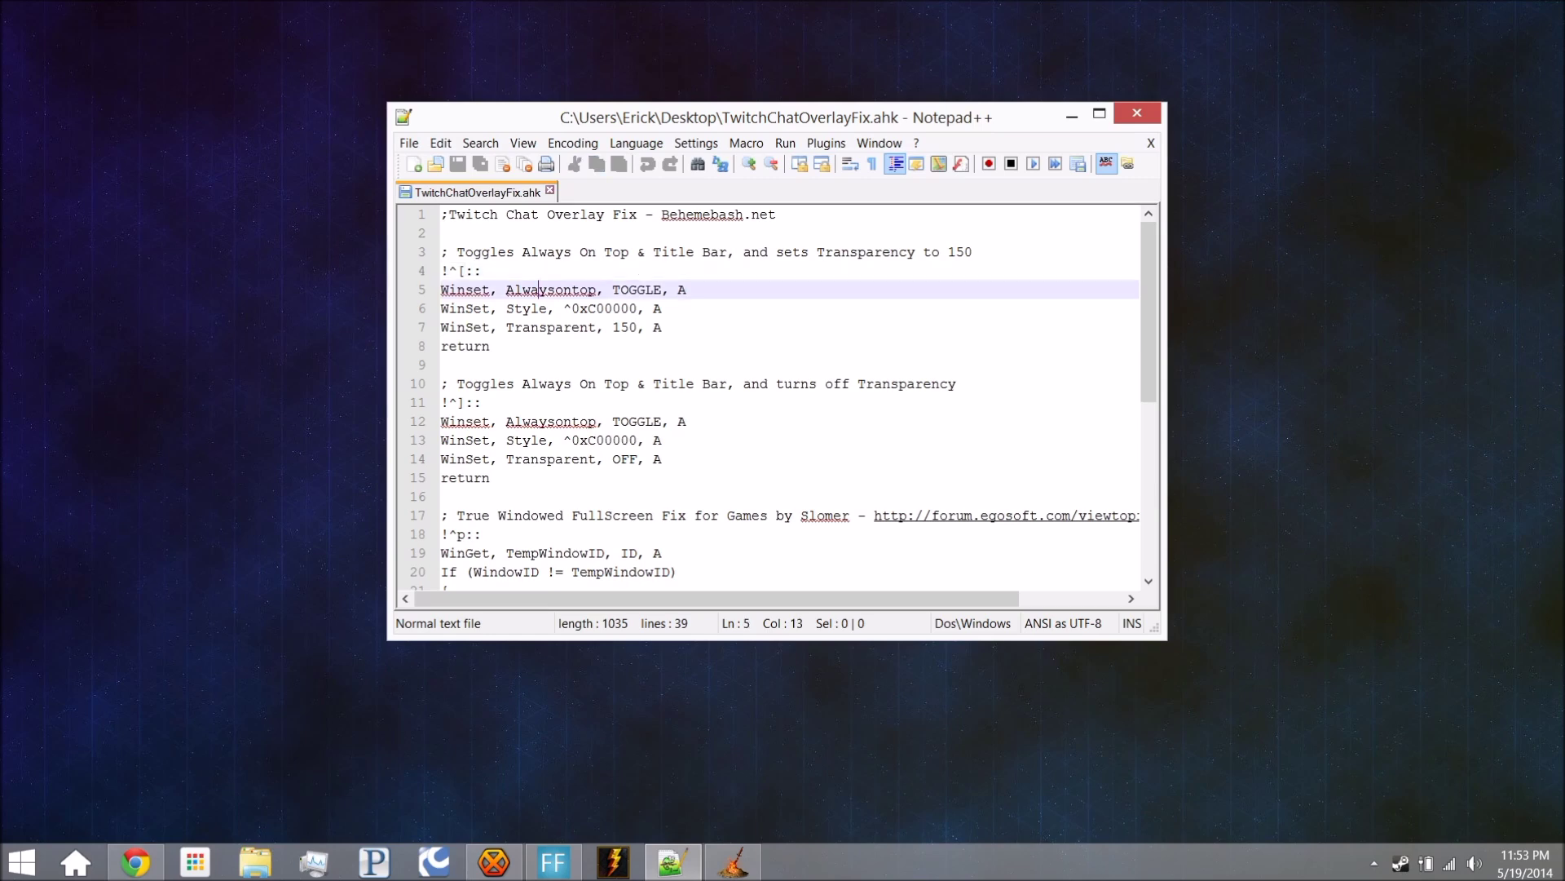
pyautogui.press('End')
pyautogui.hotkey('shift', 'Left')
pyautogui.hotkey('shift', 'Left')
pyautogui.hotkey('shift', 'Left')
pyautogui.hotkey('shift', 'Left')
pyautogui.hotkey('shift', 'Left')
pyautogui.hotkey('shift', 'Left')
pyautogui.hotkey('shift', 'Left')
pyautogui.hotkey('shift', 'Left')
pyautogui.hotkey('shift', 'Left')
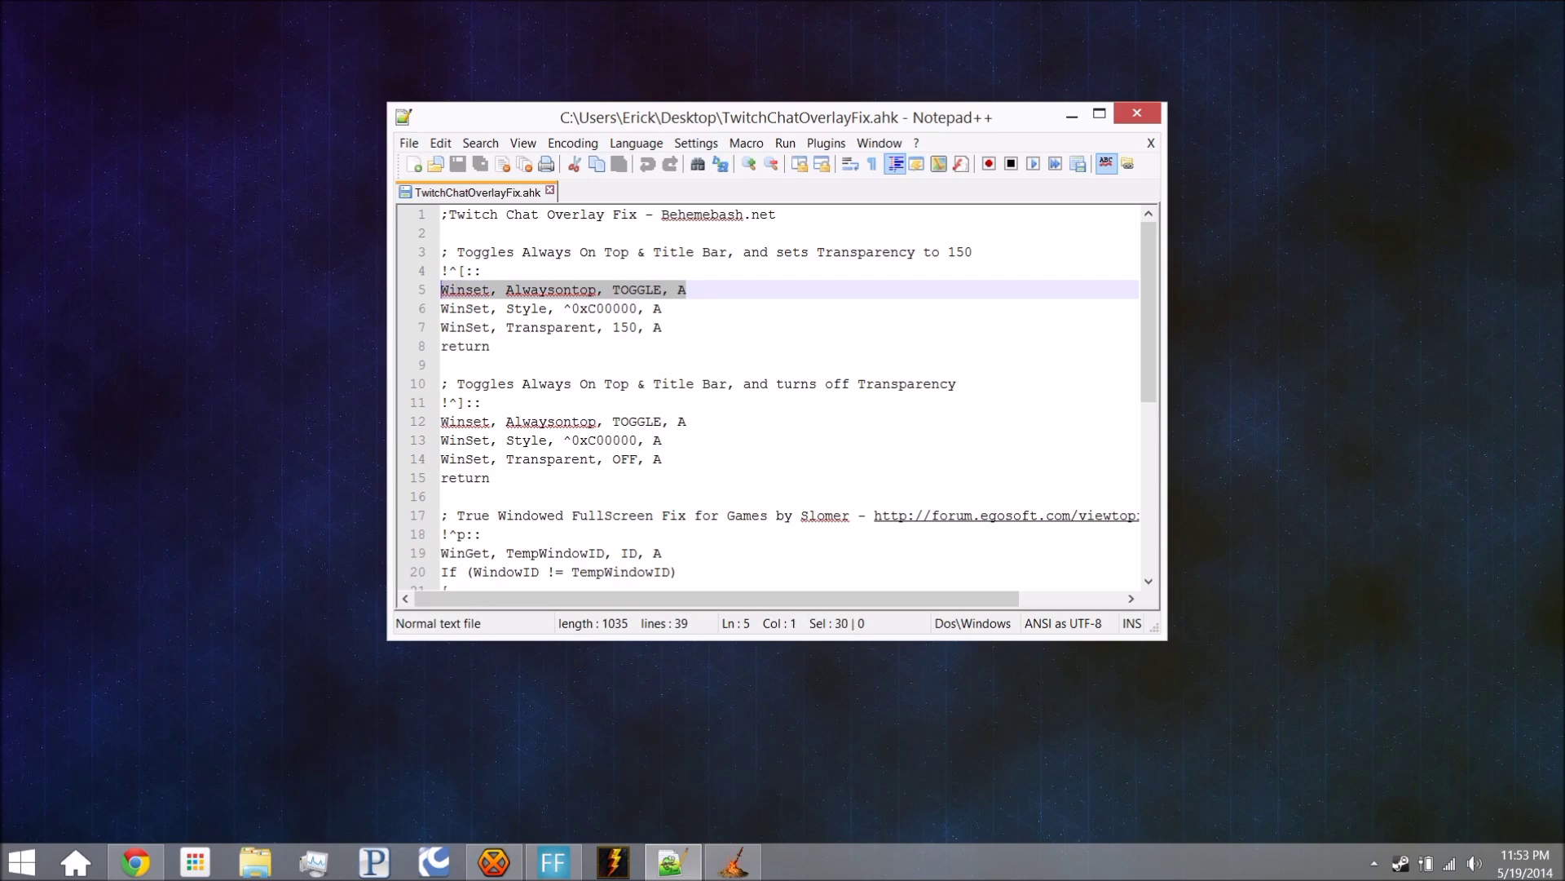
pyautogui.press('Down')
pyautogui.press('End')
pyautogui.hotkey('shift', 'Left')
pyautogui.hotkey('shift', 'Left')
pyautogui.hotkey('shift', 'Left')
pyautogui.hotkey('shift', 'Left')
pyautogui.hotkey('shift', 'Left')
pyautogui.hotkey('shift', 'Left')
pyautogui.hotkey('shift', 'Left')
pyautogui.hotkey('shift', 'Left')
pyautogui.hotkey('shift', 'Left')
pyautogui.hotkey('shift', 'Left')
pyautogui.hotkey('shift', 'Left')
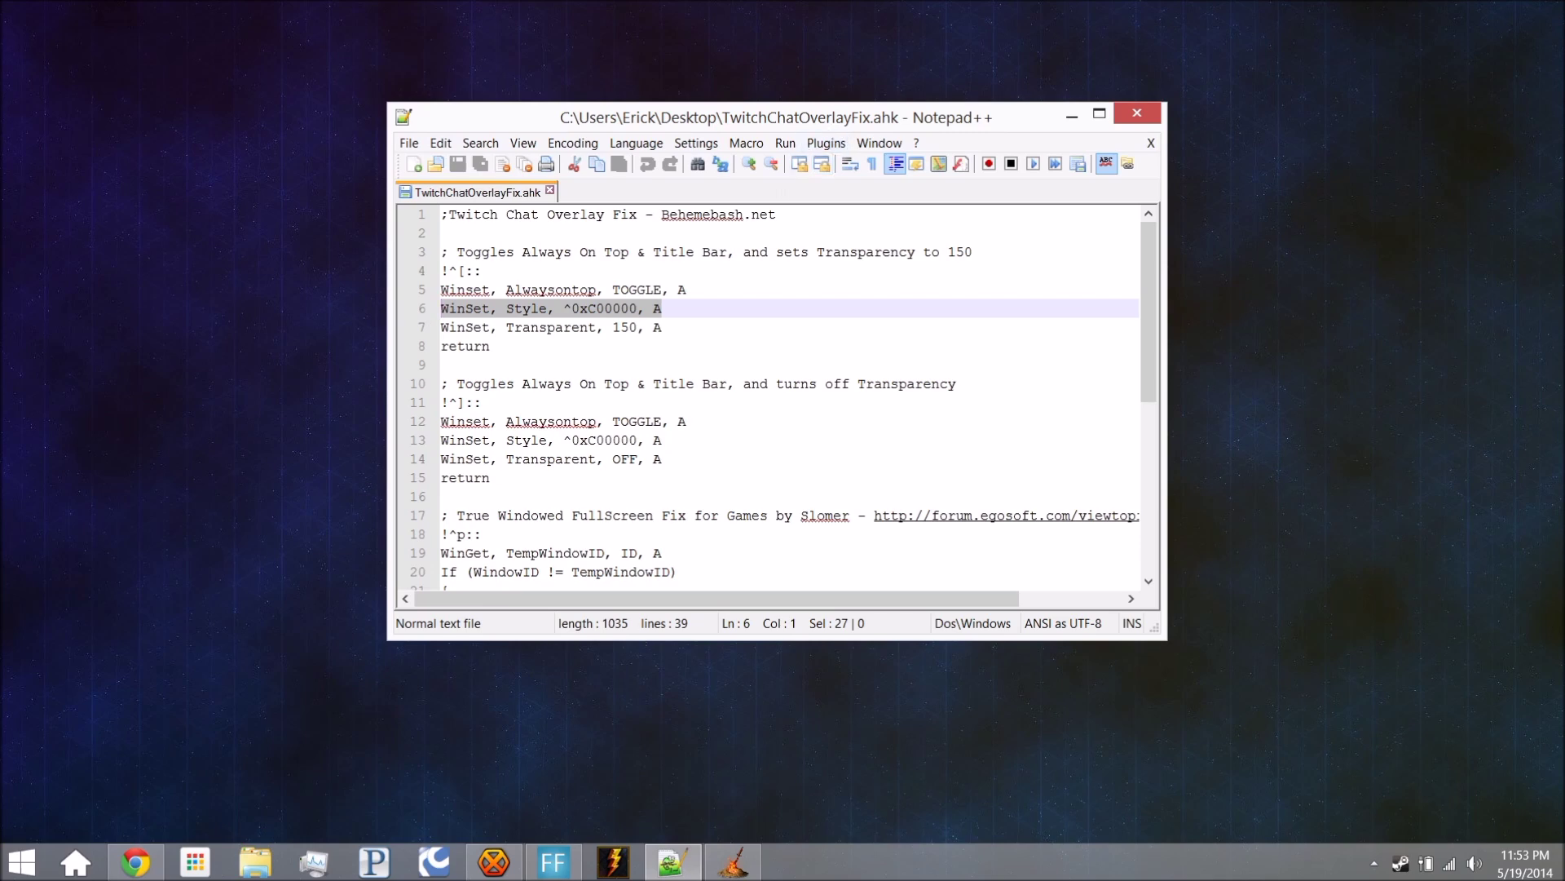
pyautogui.press('Down')
pyautogui.press('End')
pyautogui.hotkey('shift', 'Left')
pyautogui.hotkey('shift', 'Left')
pyautogui.hotkey('shift', 'Left')
pyautogui.hotkey('shift', 'Left')
pyautogui.hotkey('shift', 'Left')
pyautogui.hotkey('shift', 'Left')
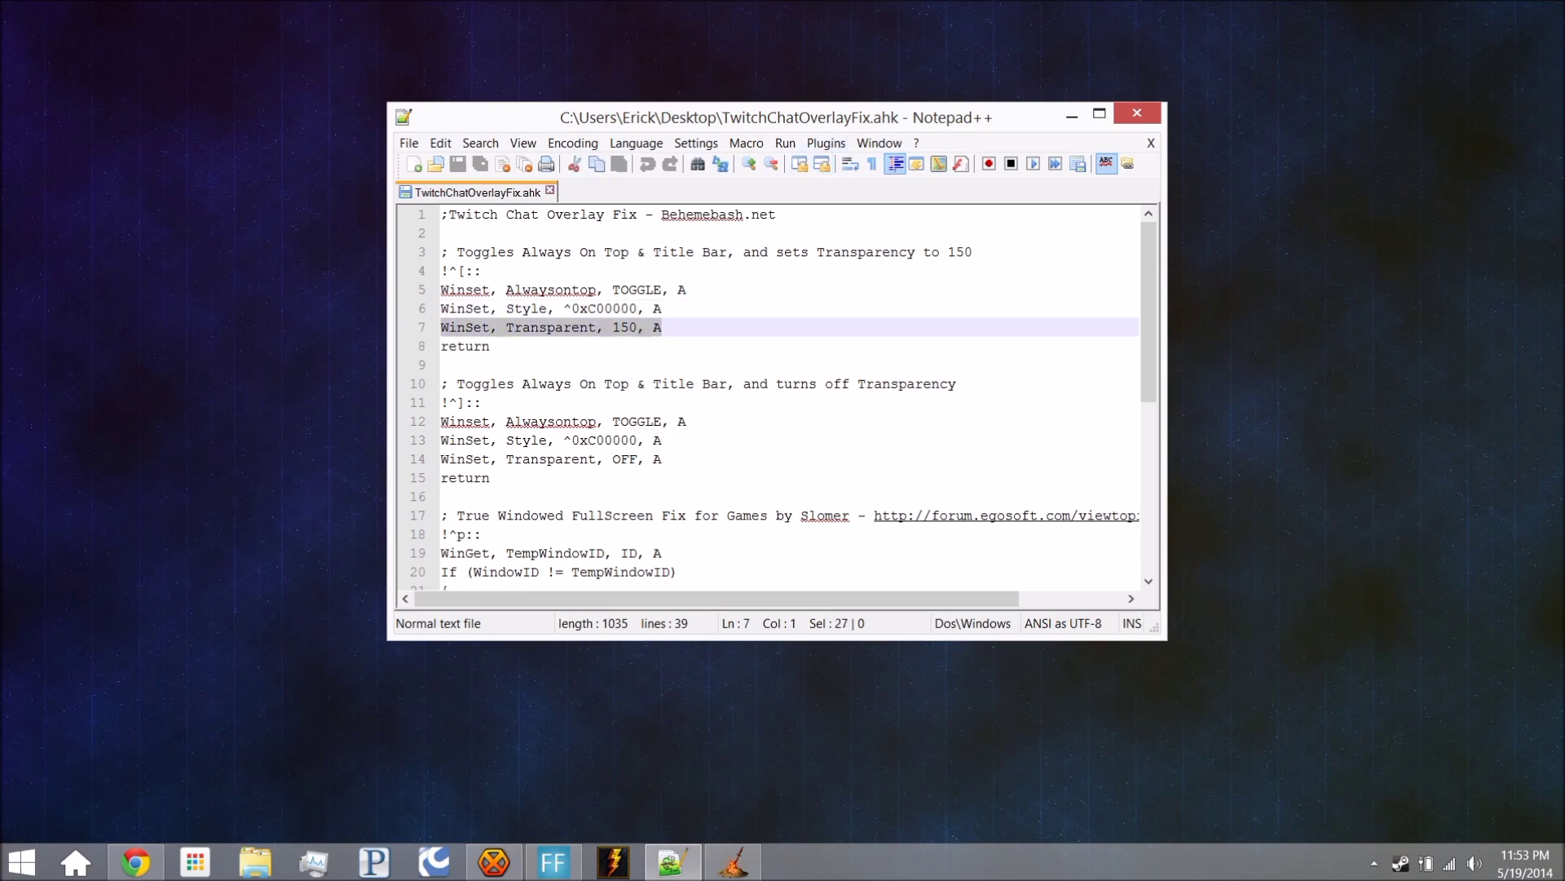
pyautogui.press('Down')
pyautogui.press('End')
pyautogui.hotkey('shift', 'Left')
pyautogui.hotkey('shift', 'Left')
pyautogui.hotkey('shift', 'Left')
pyautogui.hotkey('shift', 'Up')
pyautogui.press('Down')
pyautogui.press('Down')
pyautogui.press('Down')
pyautogui.press('End')
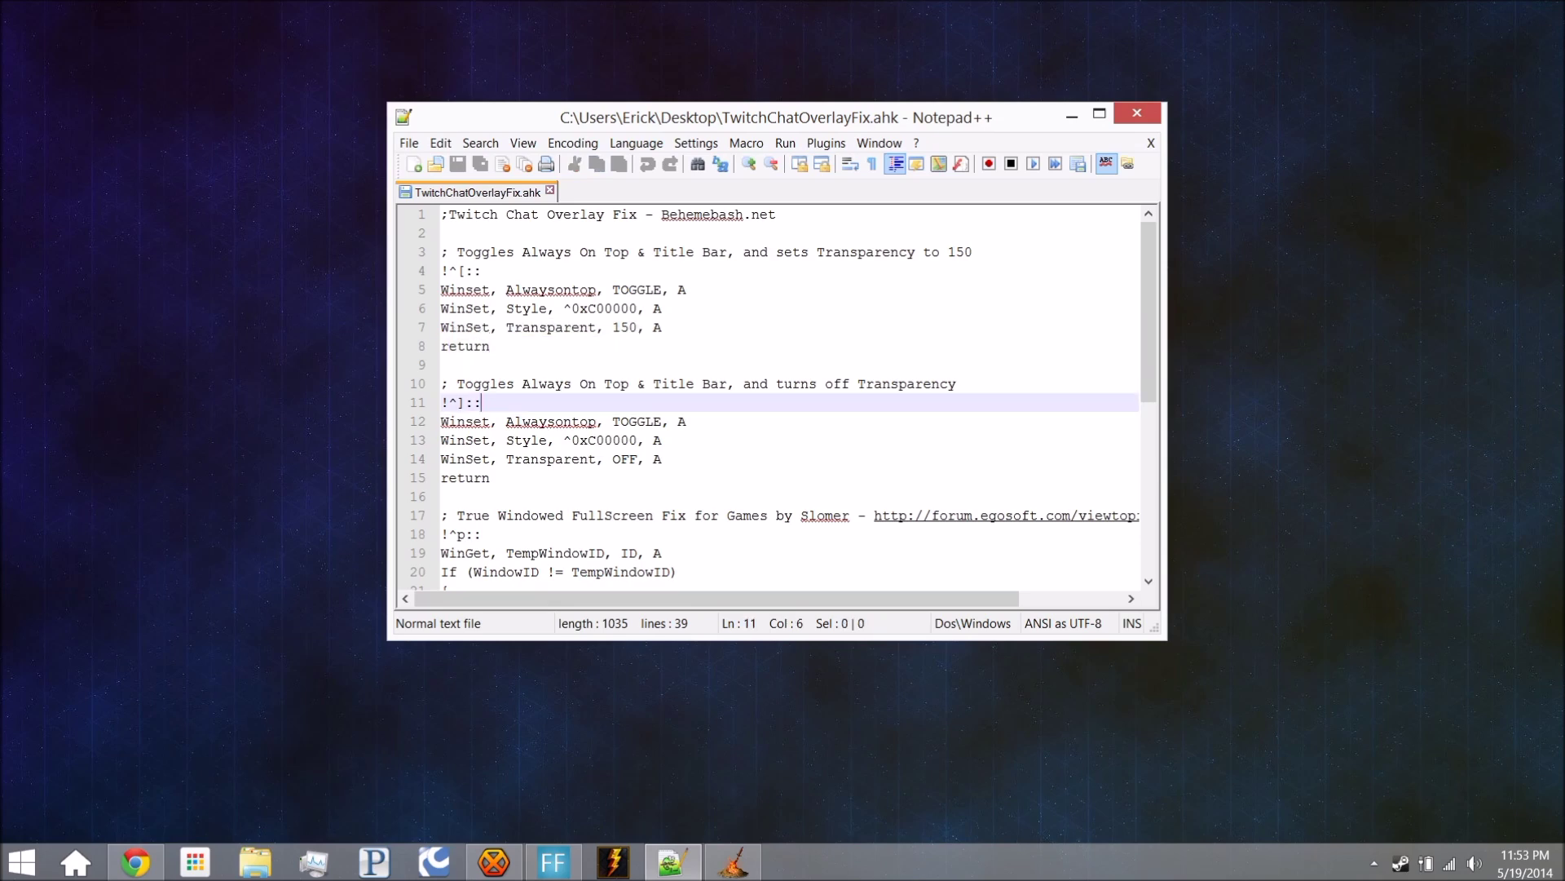
pyautogui.scroll(-1, 784, 394)
pyautogui.scroll(-1, 784, 393)
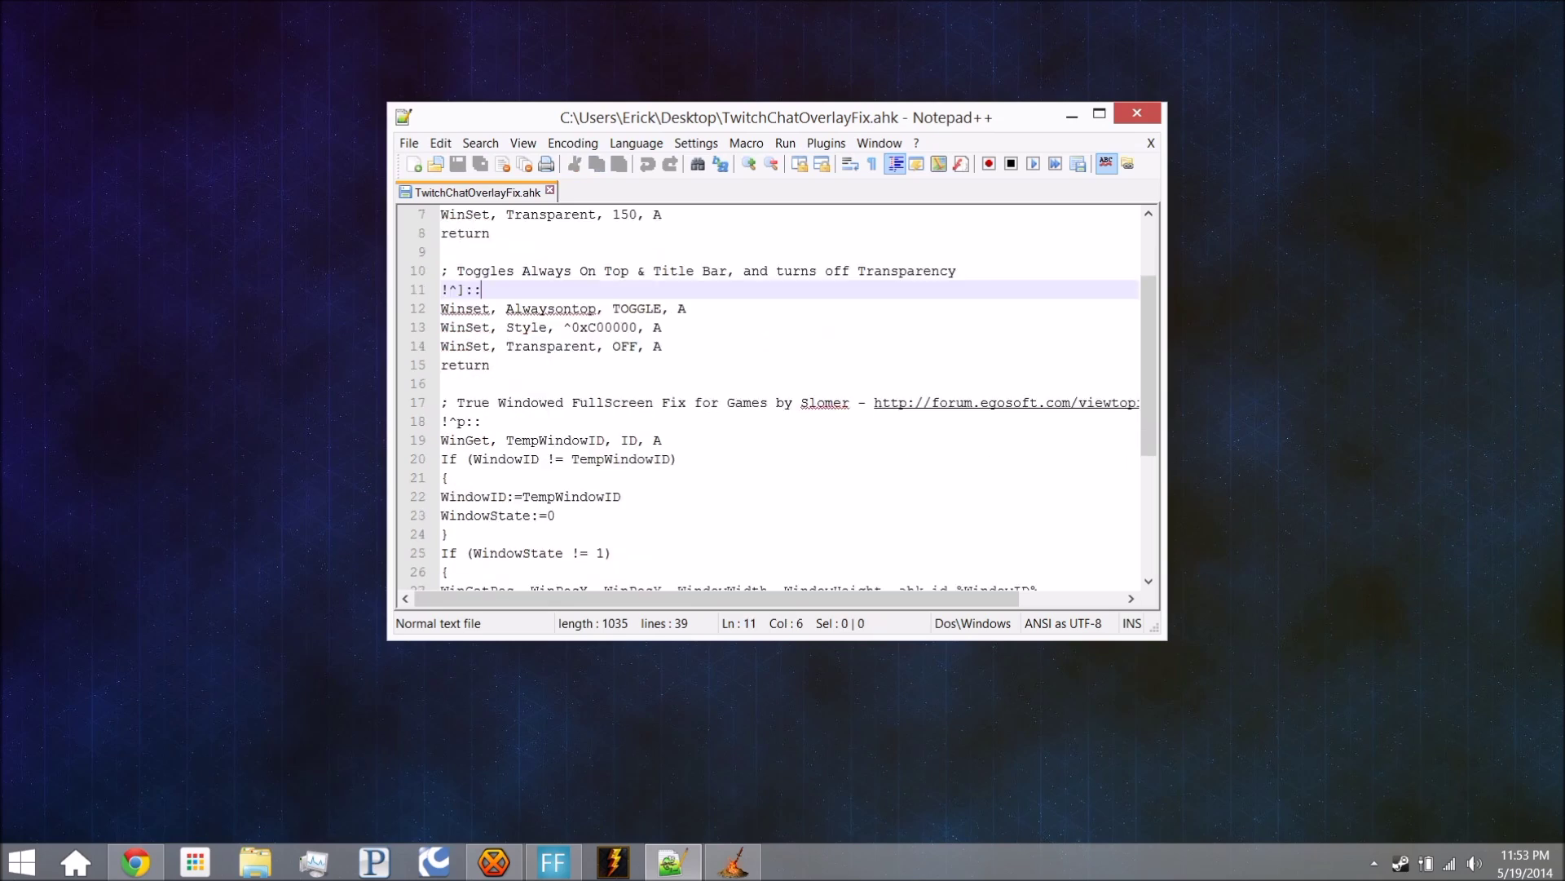
pyautogui.press('Left')
pyautogui.press('Left')
pyautogui.hotkey('shift', 'Left')
pyautogui.hotkey('shift', 'Left')
pyautogui.hotkey('shift', 'Left')
pyautogui.press('Down')
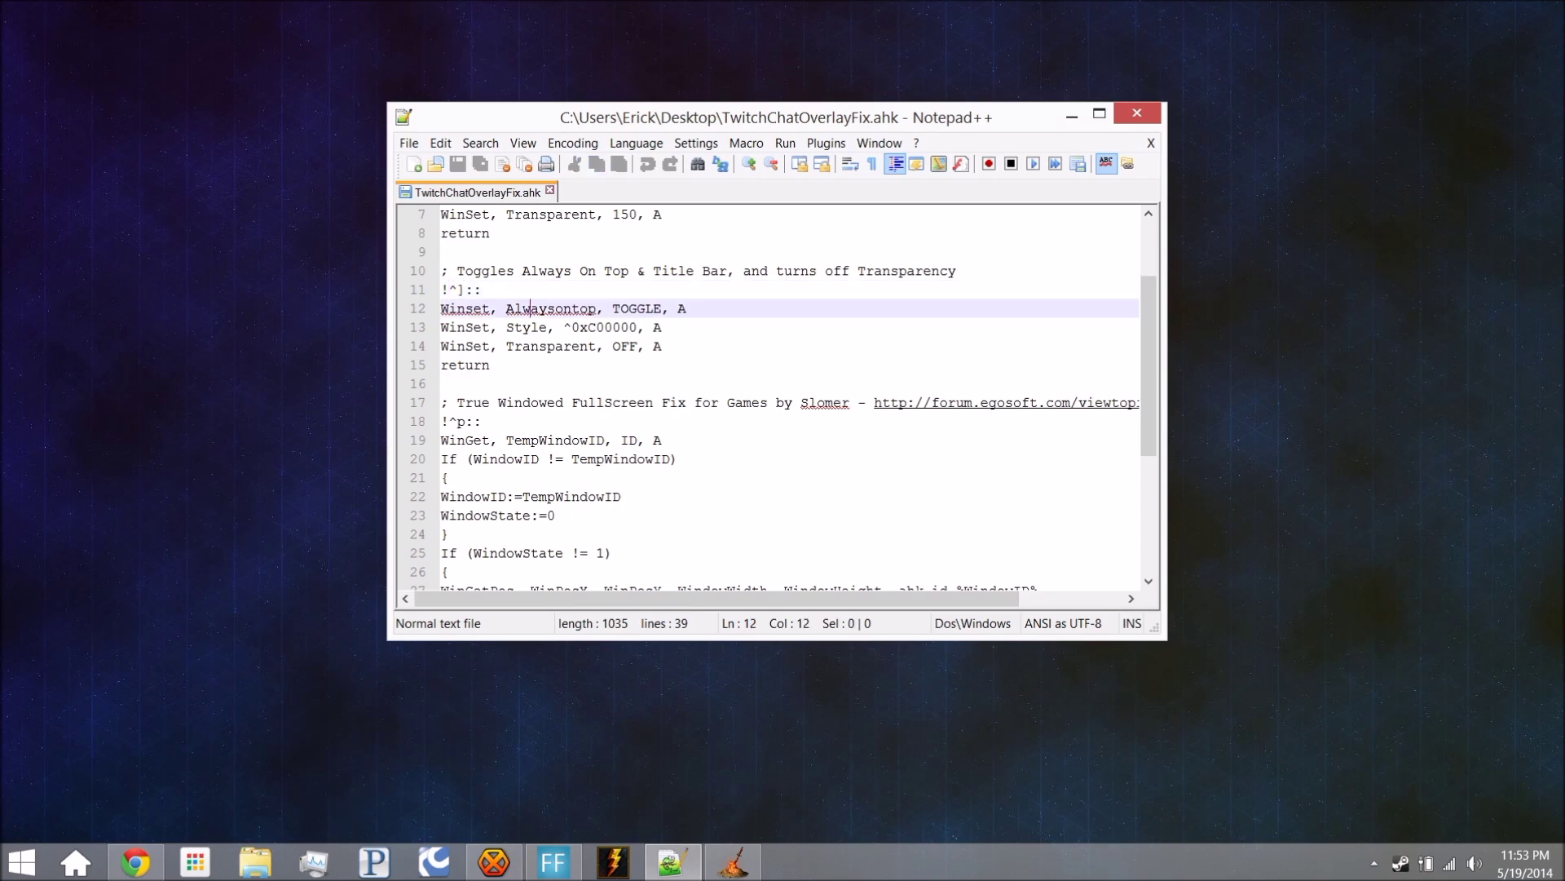
pyautogui.press('End')
pyautogui.hotkey('shift', 'Left')
pyautogui.hotkey('shift', 'Left')
pyautogui.hotkey('shift', 'Left')
pyautogui.hotkey('shift', 'Left')
pyautogui.hotkey('shift', 'Left')
pyautogui.hotkey('shift', 'Left')
pyautogui.hotkey('shift', 'Left')
pyautogui.hotkey('shift', 'Left')
pyautogui.hotkey('shift', 'Left')
pyautogui.press('Down')
pyautogui.press('End')
pyautogui.hotkey('shift', 'Left')
pyautogui.hotkey('shift', 'Left')
pyautogui.hotkey('shift', 'Left')
pyautogui.hotkey('shift', 'Left')
pyautogui.hotkey('shift', 'Left')
pyautogui.hotkey('shift', 'Left')
pyautogui.hotkey('shift', 'Left')
pyautogui.hotkey('shift', 'Left')
pyautogui.hotkey('shift', 'Left')
pyautogui.hotkey('shift', 'Left')
pyautogui.press('Down')
pyautogui.press('End')
pyautogui.hotkey('shift', 'Left')
pyautogui.hotkey('shift', 'Left')
pyautogui.hotkey('shift', 'Left')
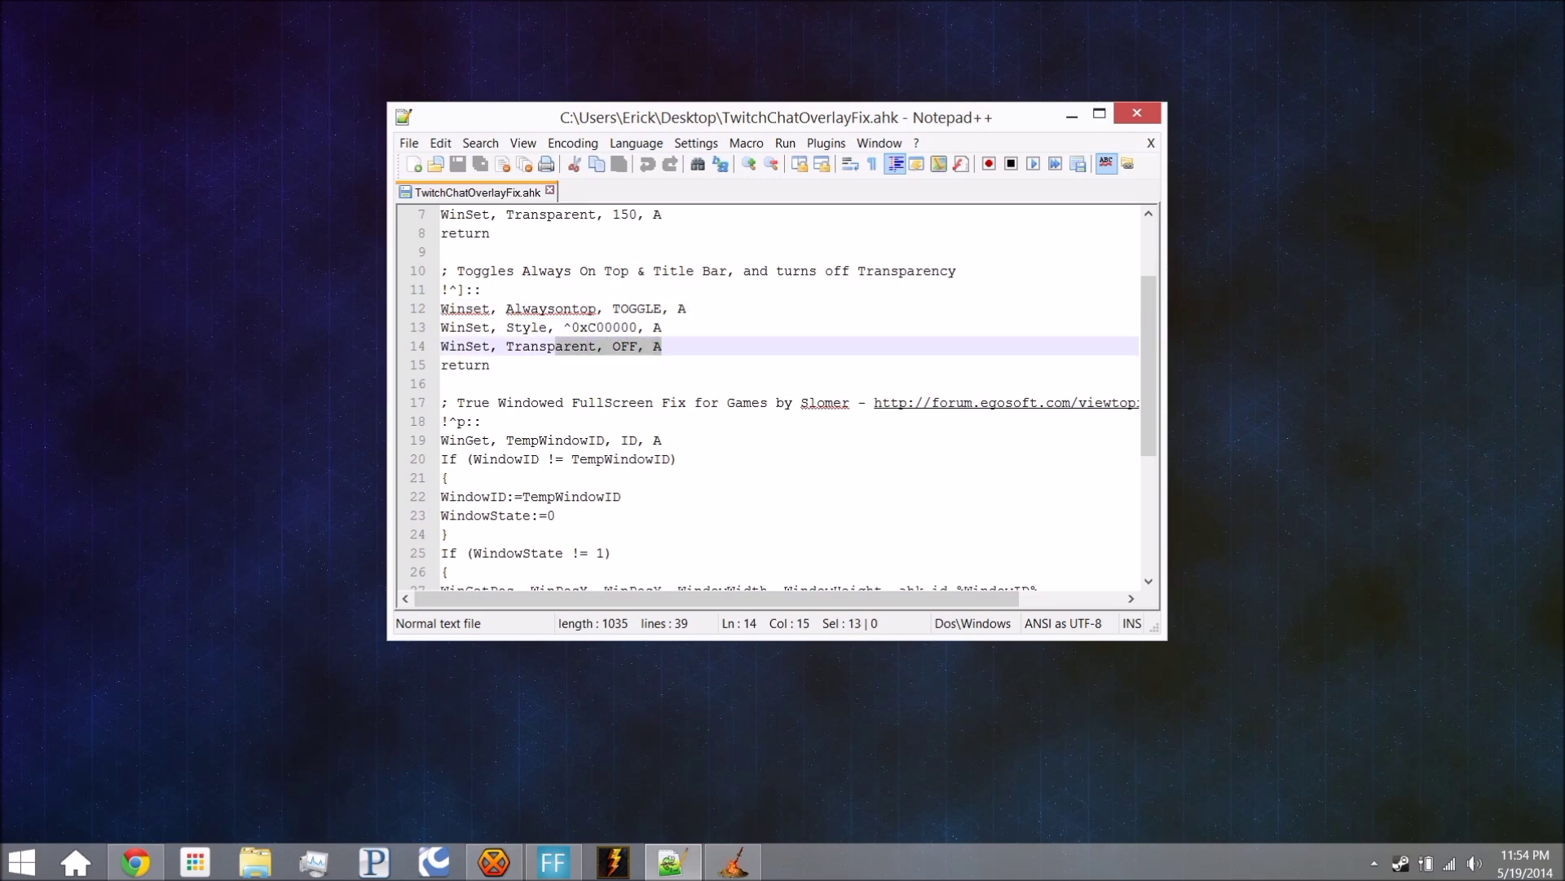
pyautogui.hotkey('shift', 'Left')
pyautogui.hotkey('shift', 'Left')
pyautogui.hotkey('shift', 'Left')
pyautogui.scroll(1, 657, 351)
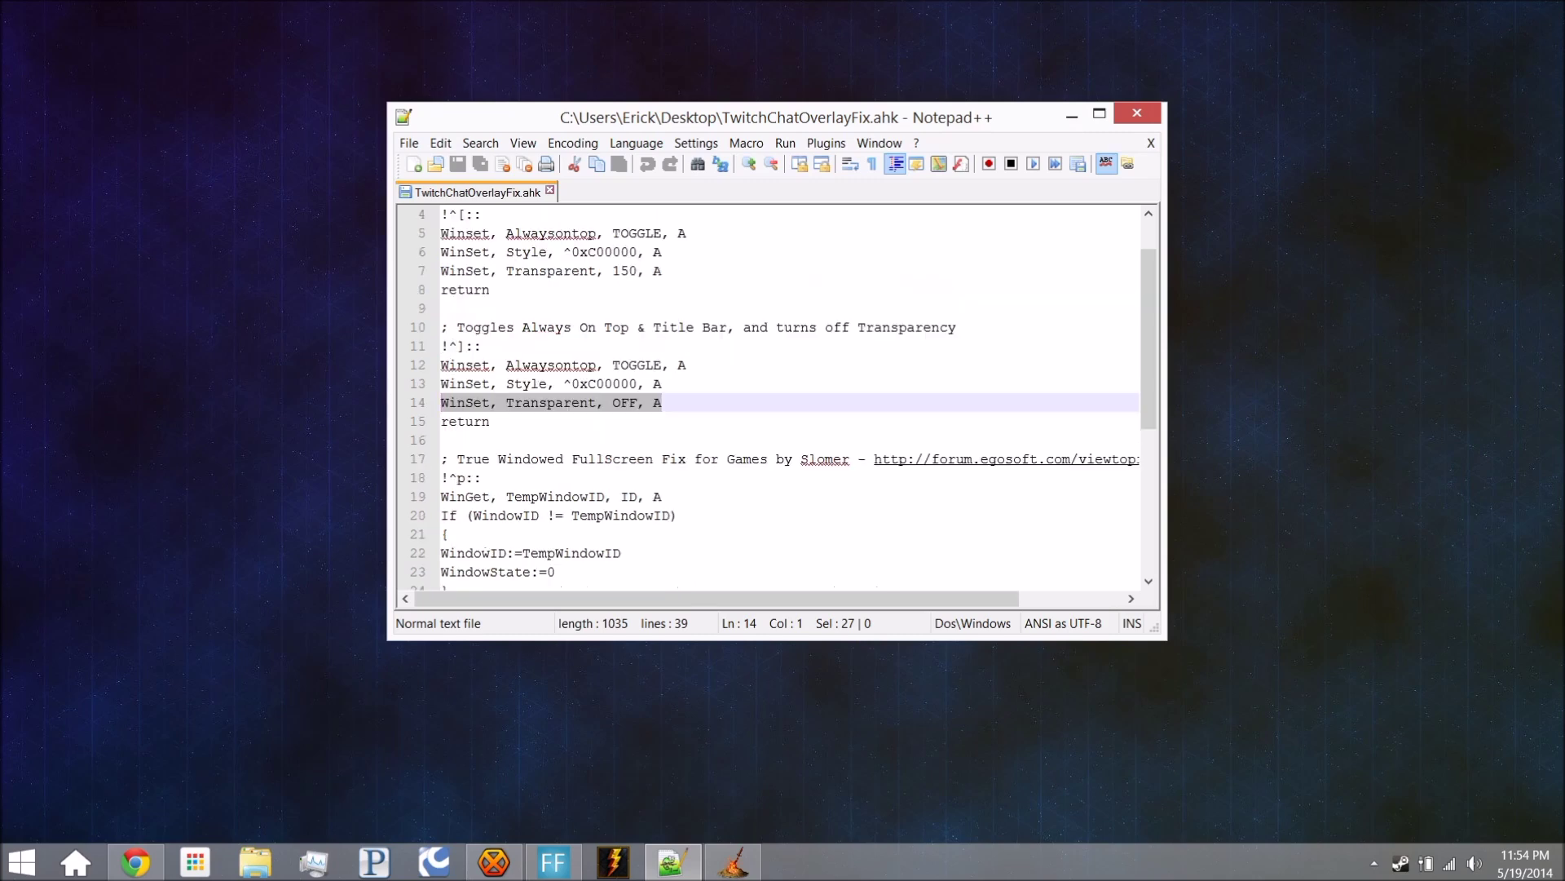
pyautogui.scroll(1, 657, 351)
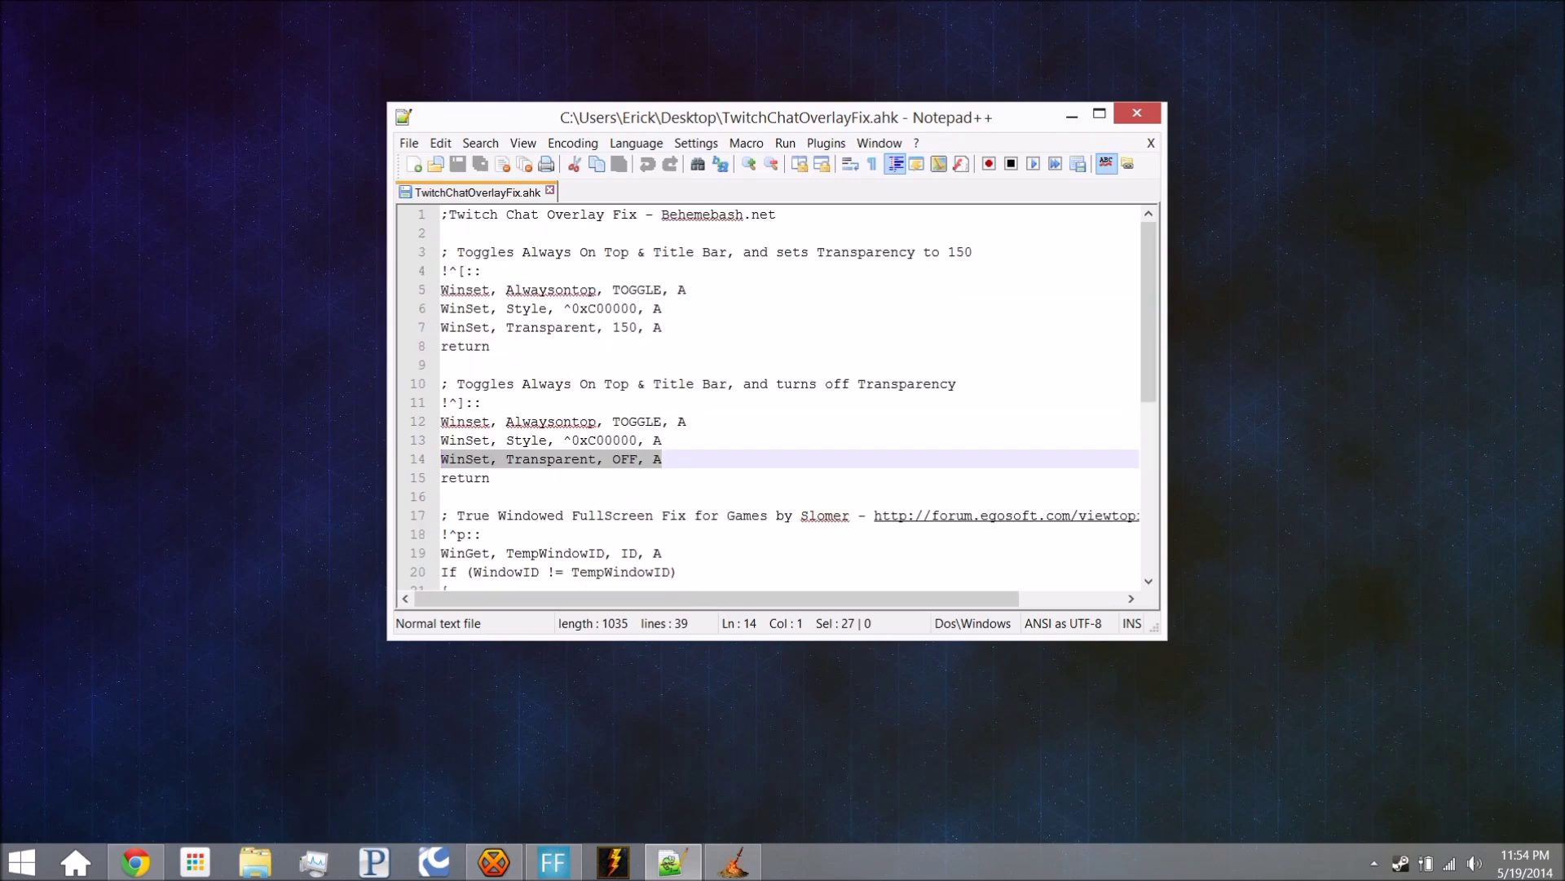
pyautogui.scroll(-1, 782, 394)
pyautogui.scroll(-2, 783, 393)
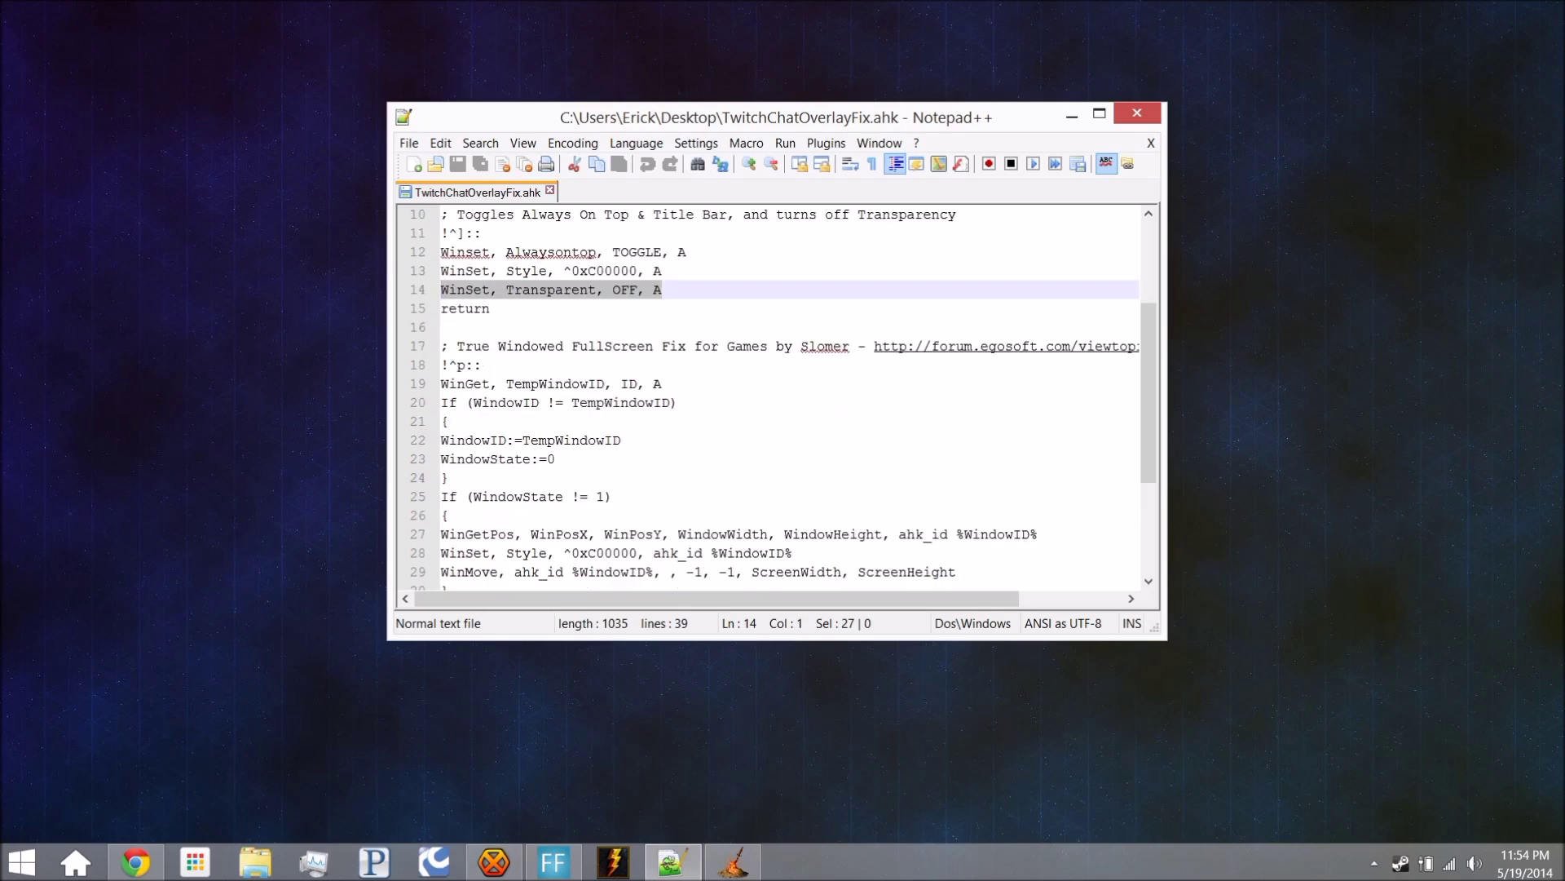
pyautogui.scroll(-1, 783, 393)
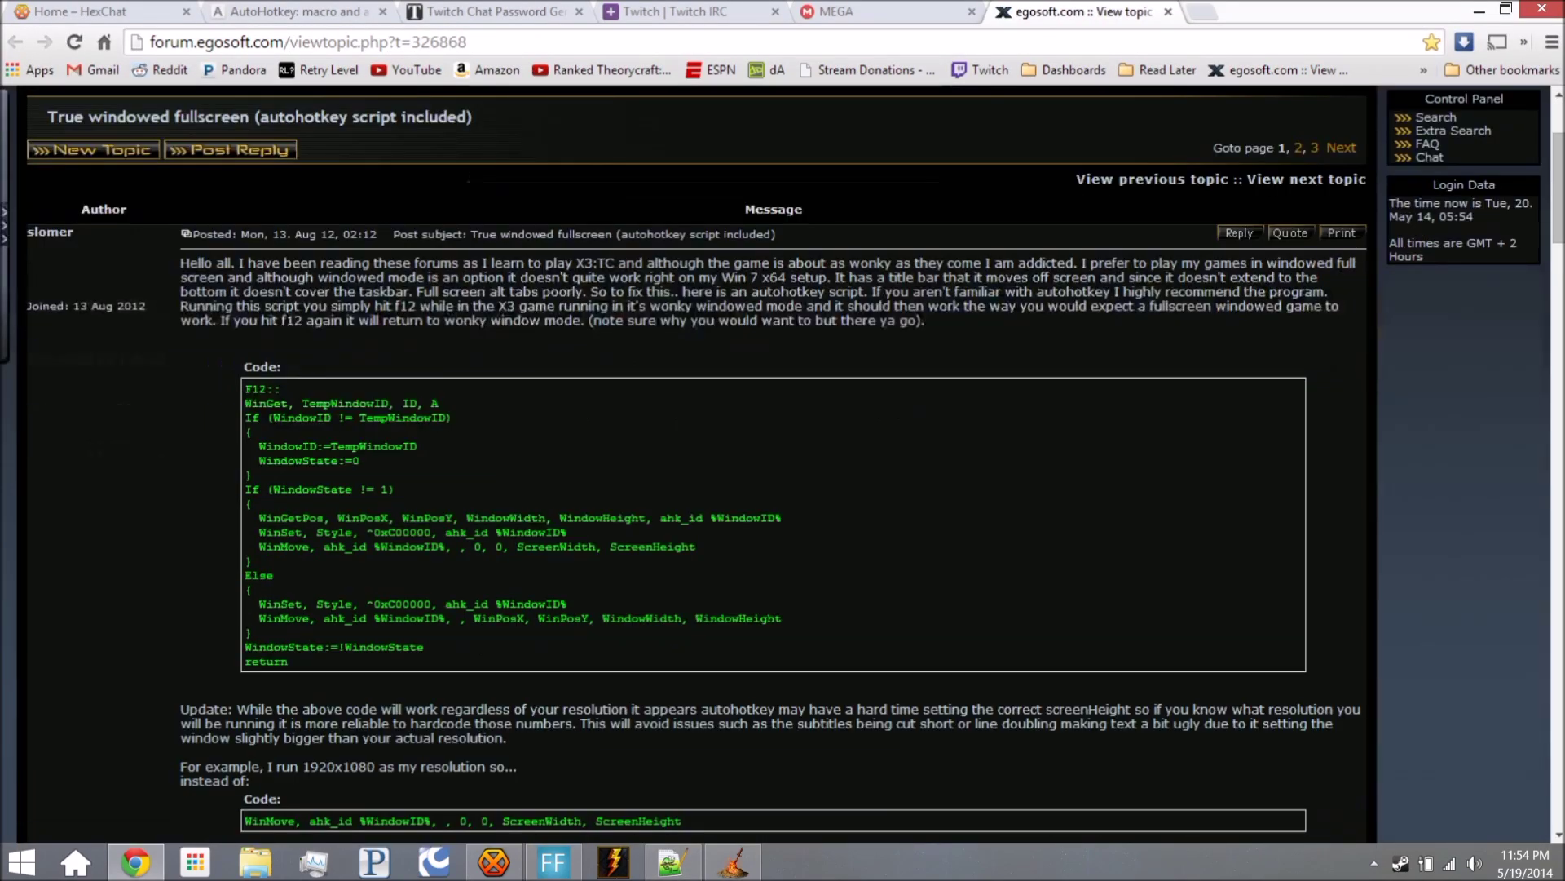
pyautogui.scroll(-1, 335, 365)
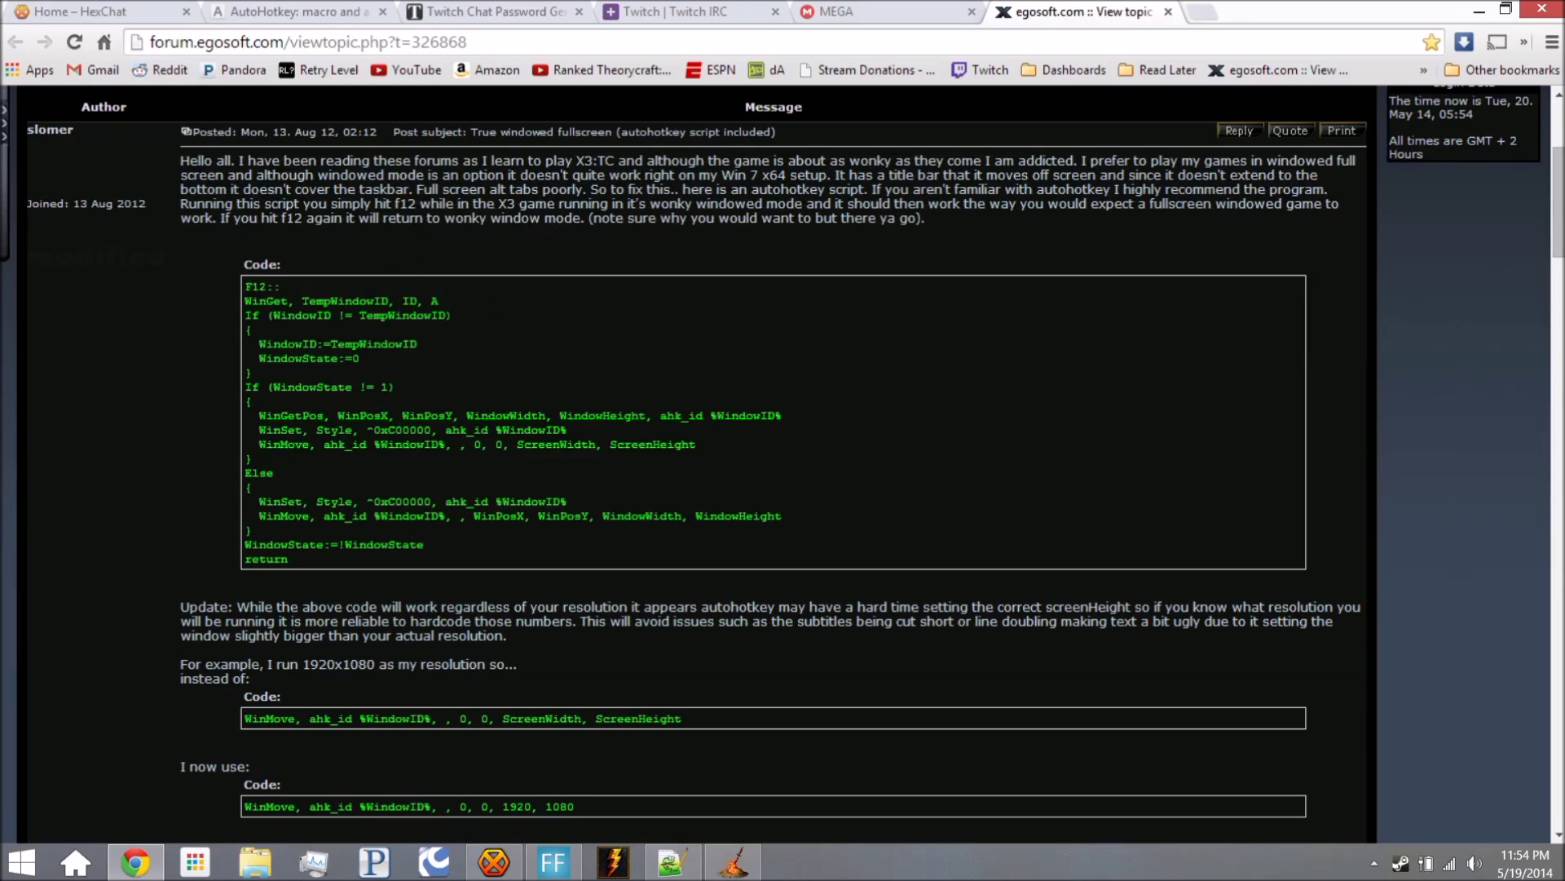
# Read Slomer's windowed fullscreen AutoHotkey code in the egosoft forum post, then minimize Chrome
pyautogui.moveTo(246, 283); pyautogui.dragTo(288, 560)
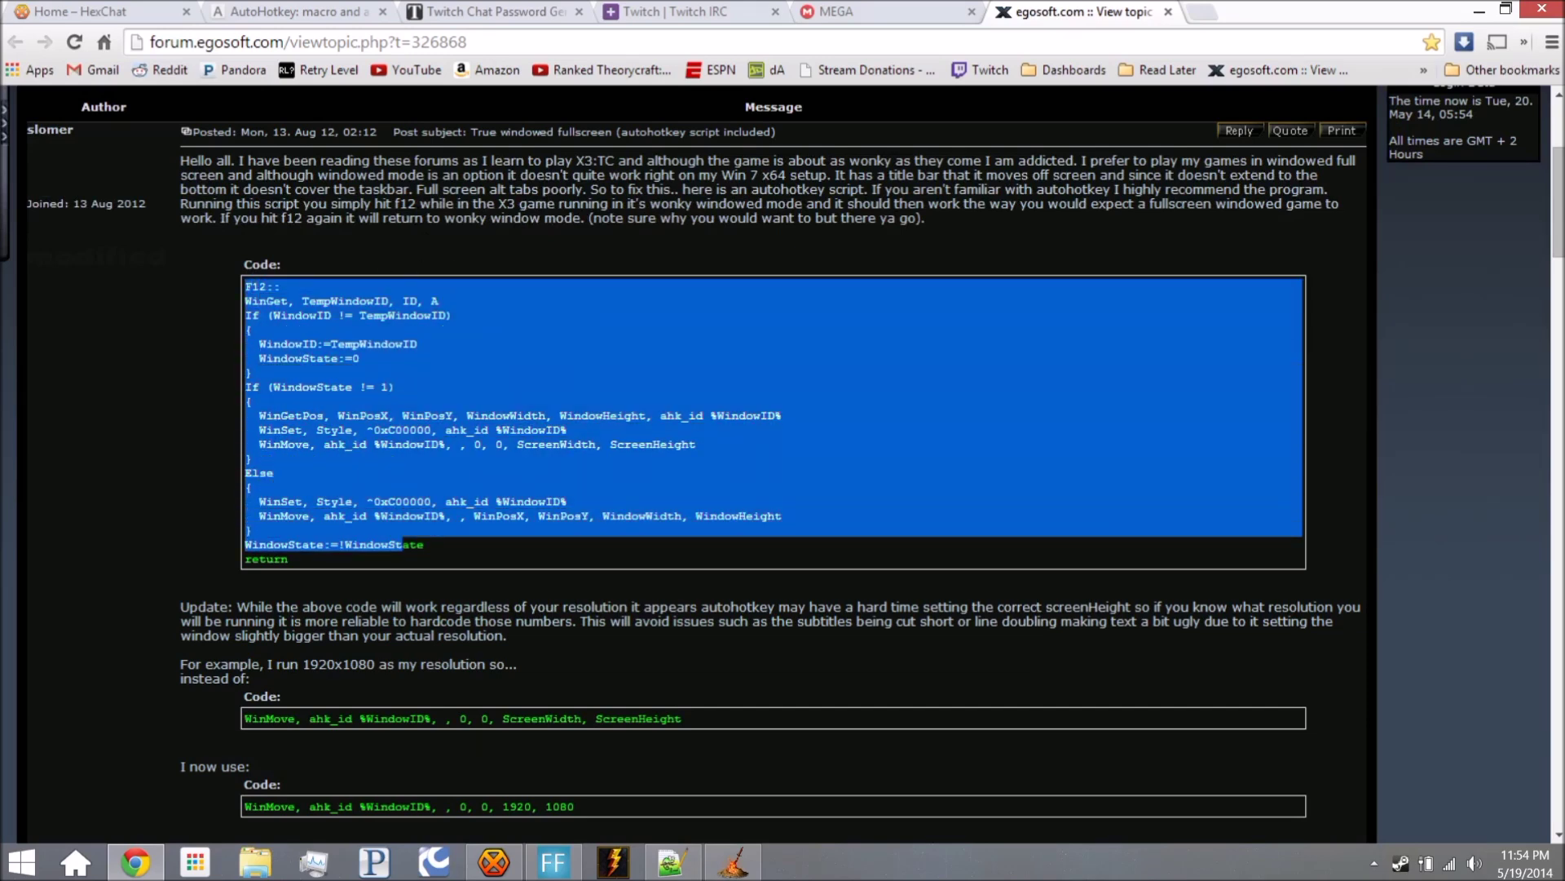
pyautogui.click(628, 395)
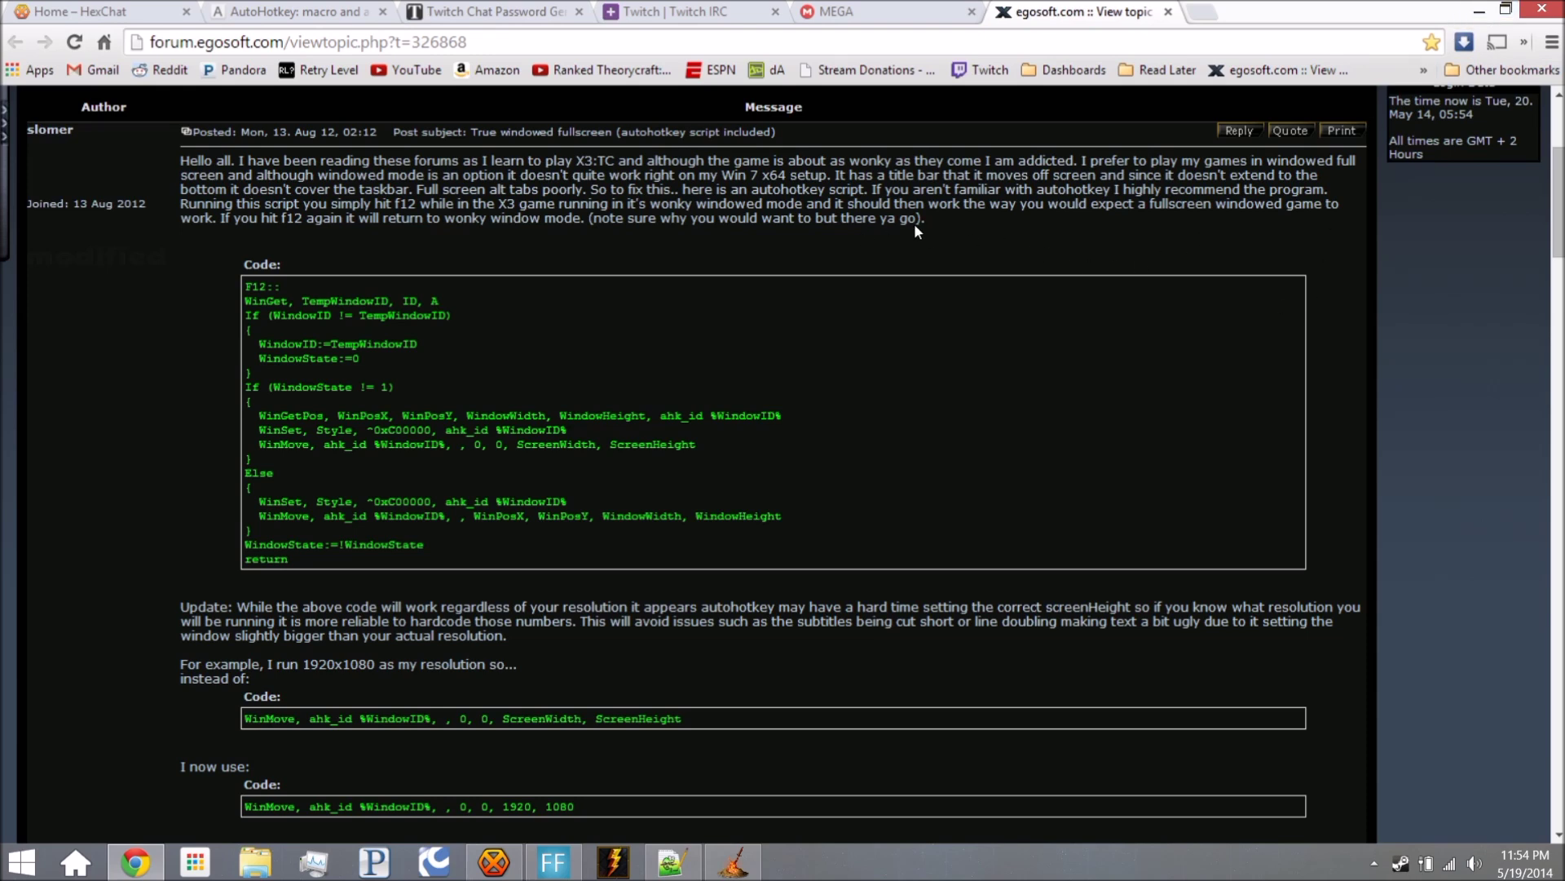
pyautogui.moveTo(914, 225); pyautogui.dragTo(714, 203)
pyautogui.click(1062, 224)
pyautogui.click(1477, 17)
# Enlarge the Notepad++ window and inspect ScreenHeight, ScreenWidth and -1 on line 29
pyautogui.press('Down')
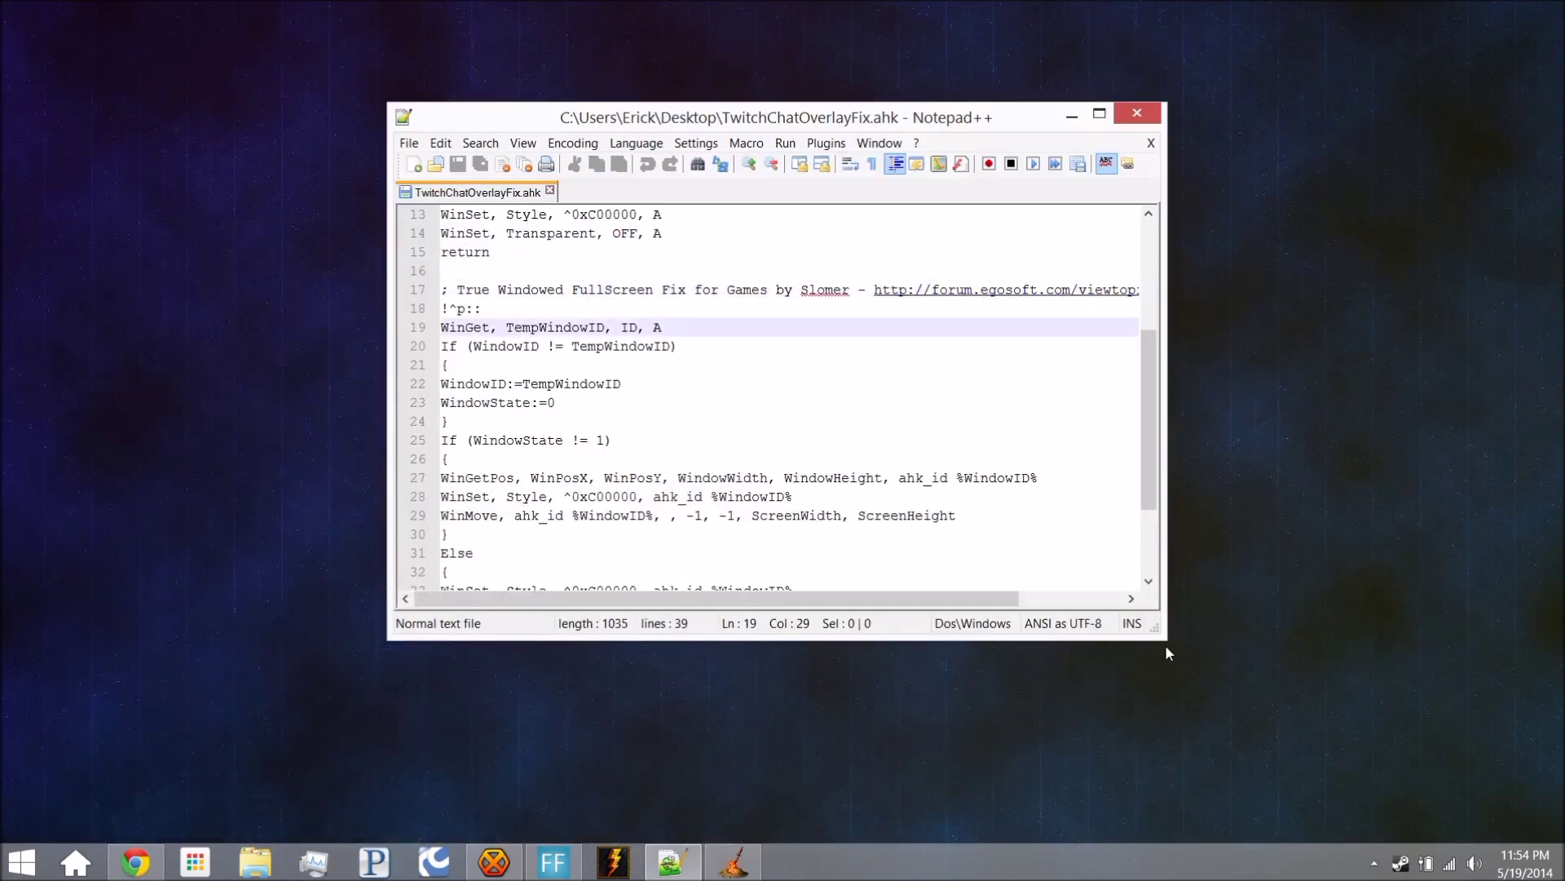
pyautogui.moveTo(1149, 631); pyautogui.dragTo(1286, 753)
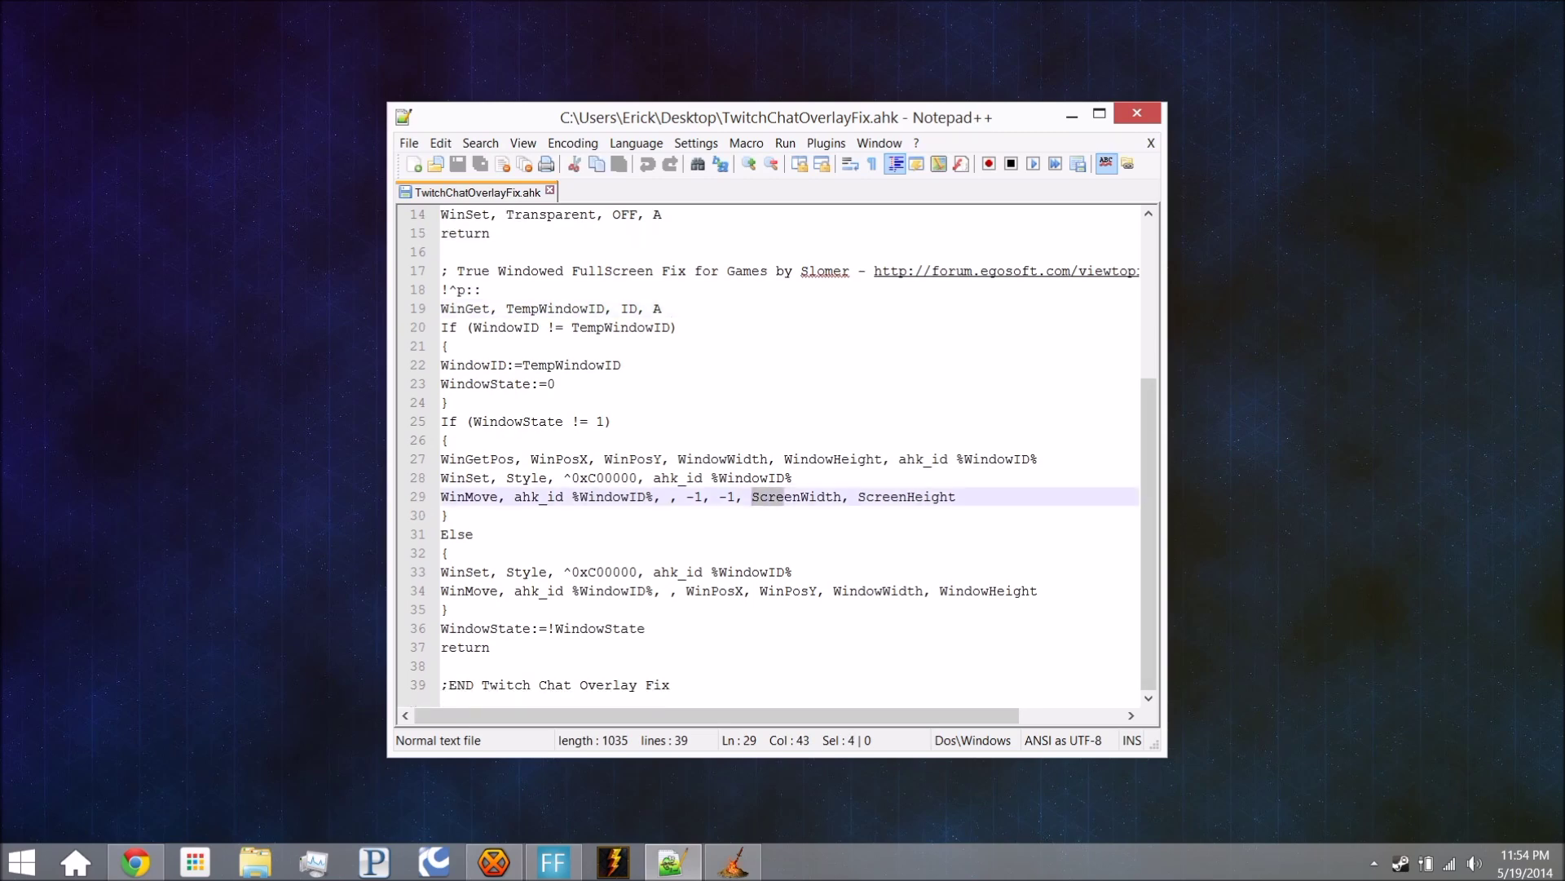
pyautogui.moveTo(751, 496); pyautogui.dragTo(957, 497)
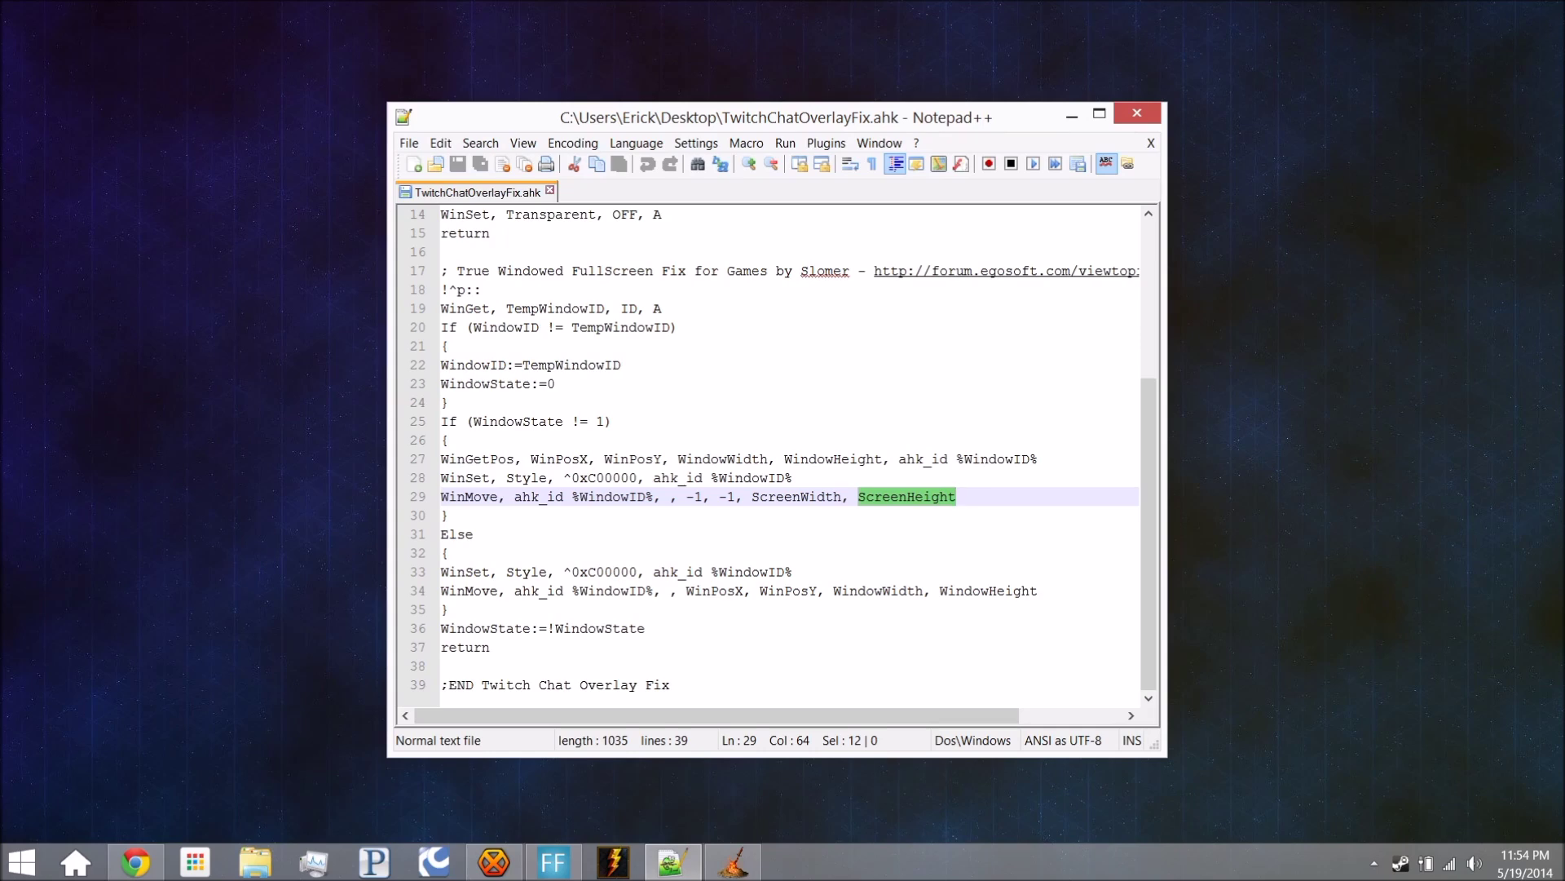
pyautogui.press('Down')
pyautogui.moveTo(752, 496); pyautogui.dragTo(843, 496)
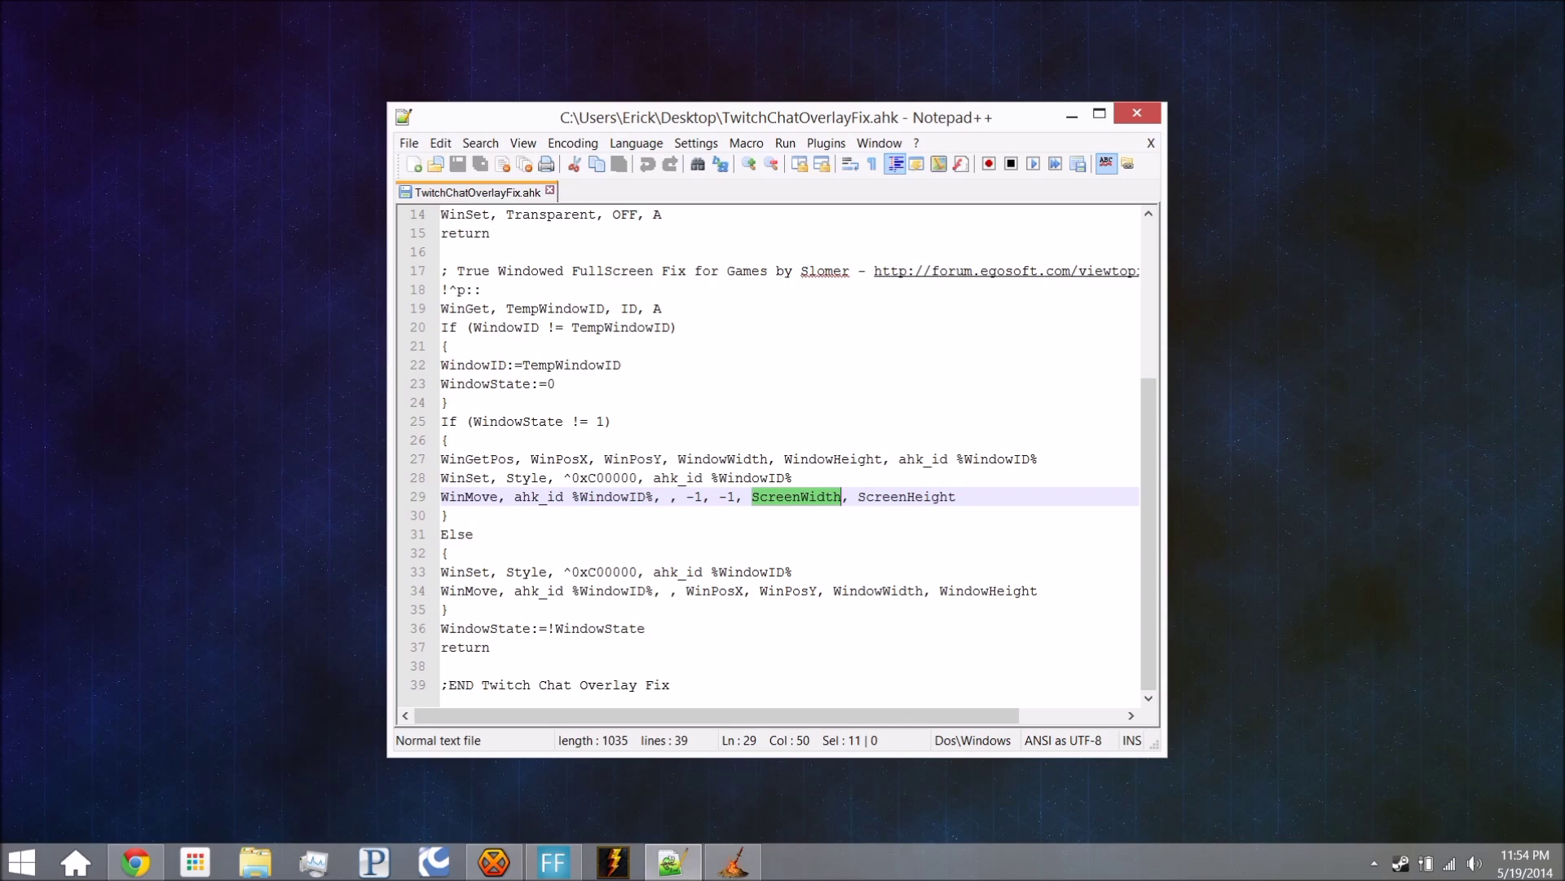
pyautogui.press('Down')
pyautogui.press('Down')
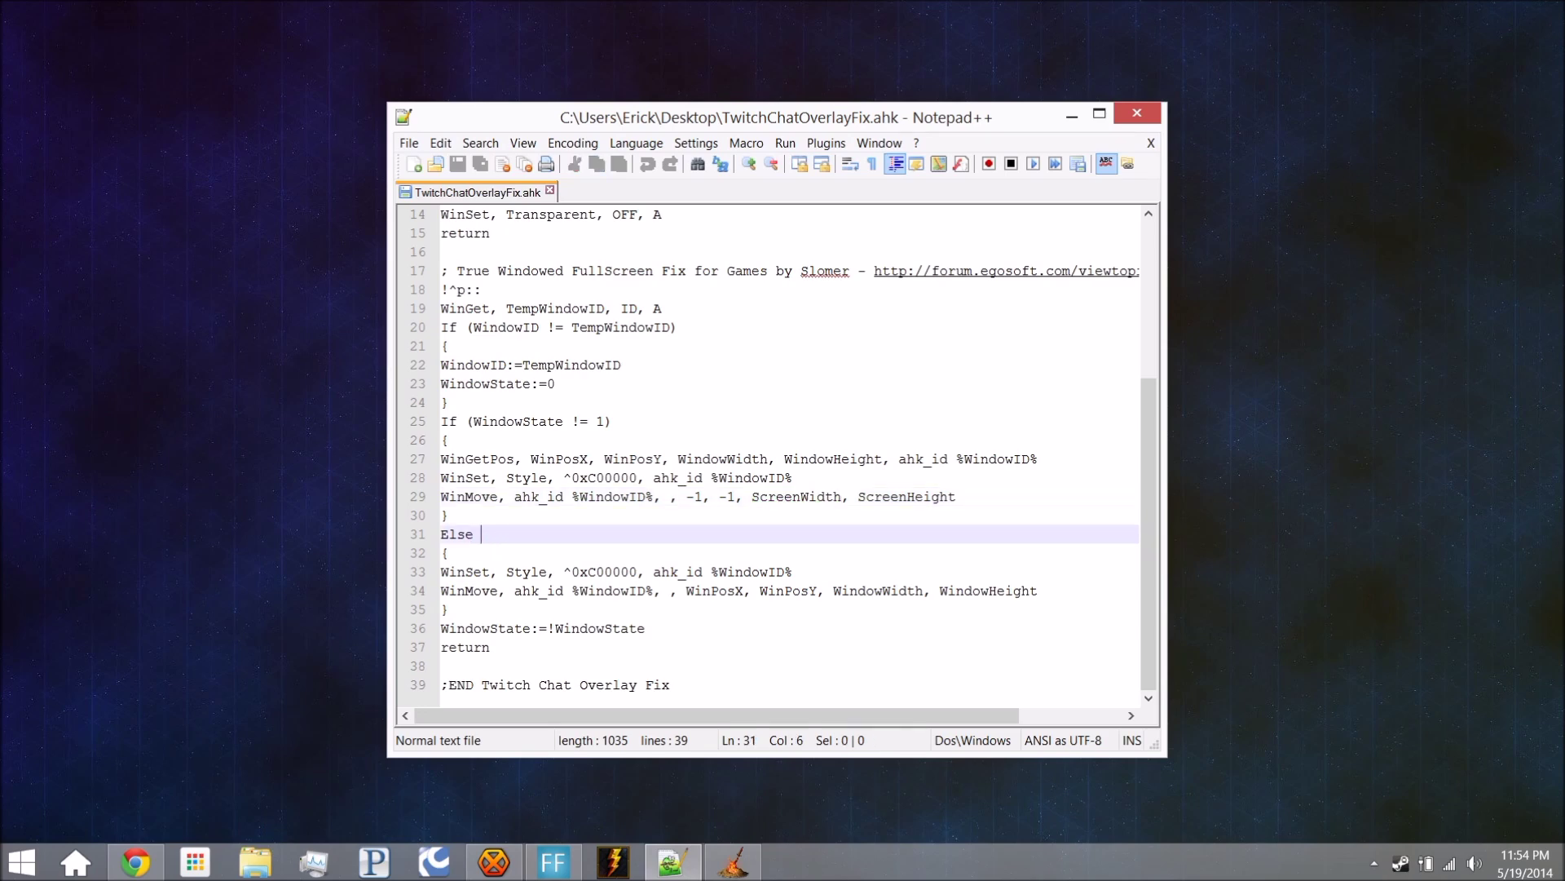
pyautogui.moveTo(736, 498); pyautogui.dragTo(684, 497)
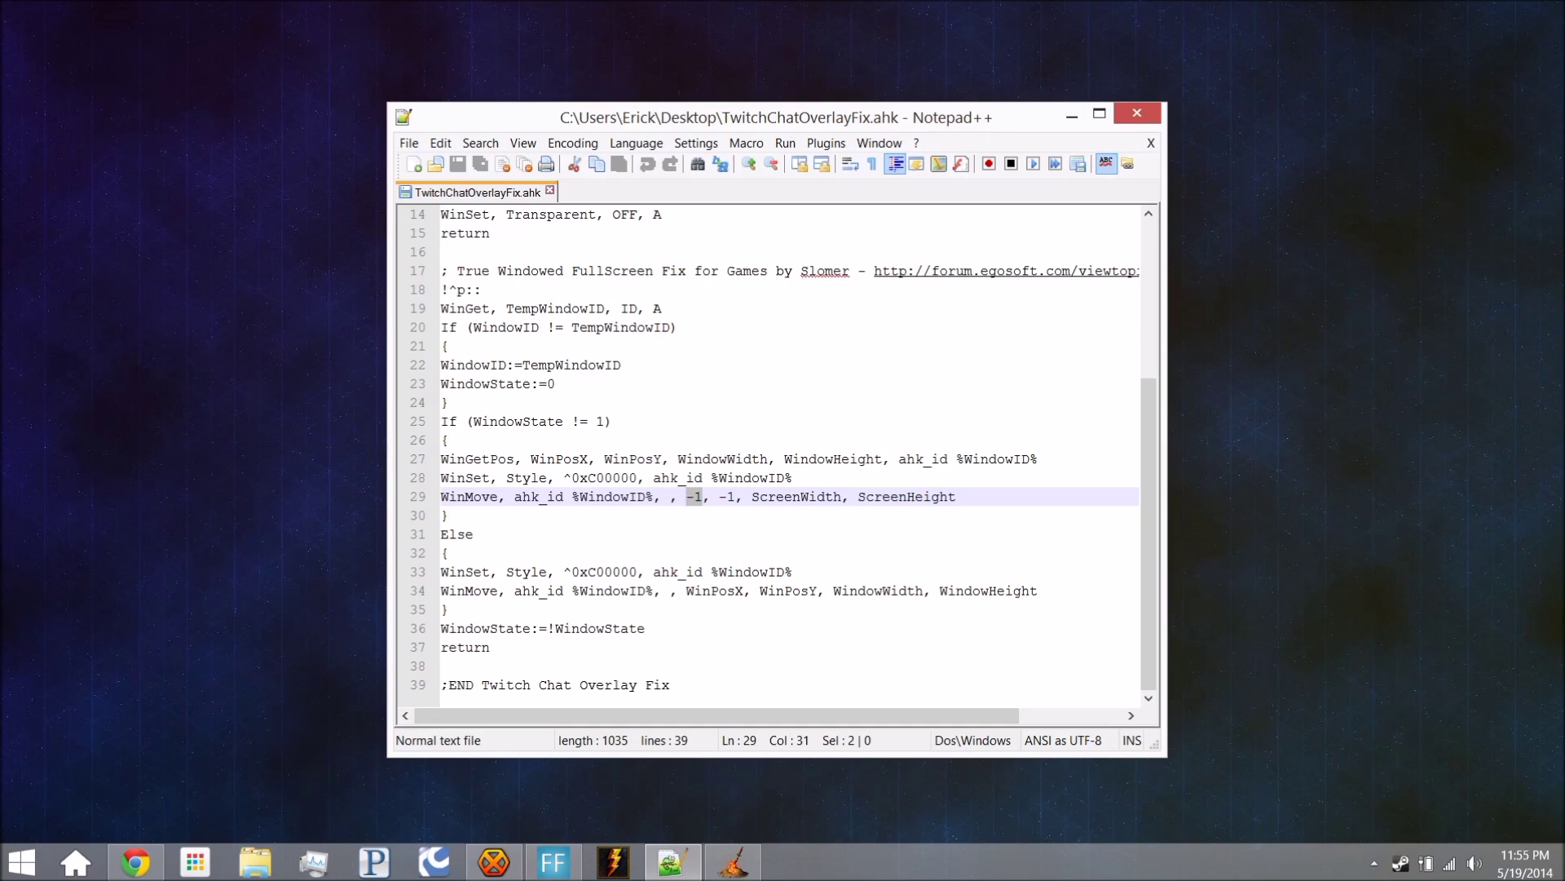
pyautogui.press('Up')
# Review the script's final state toggle and return lines, then close the script in Notepad++
pyautogui.press('End')
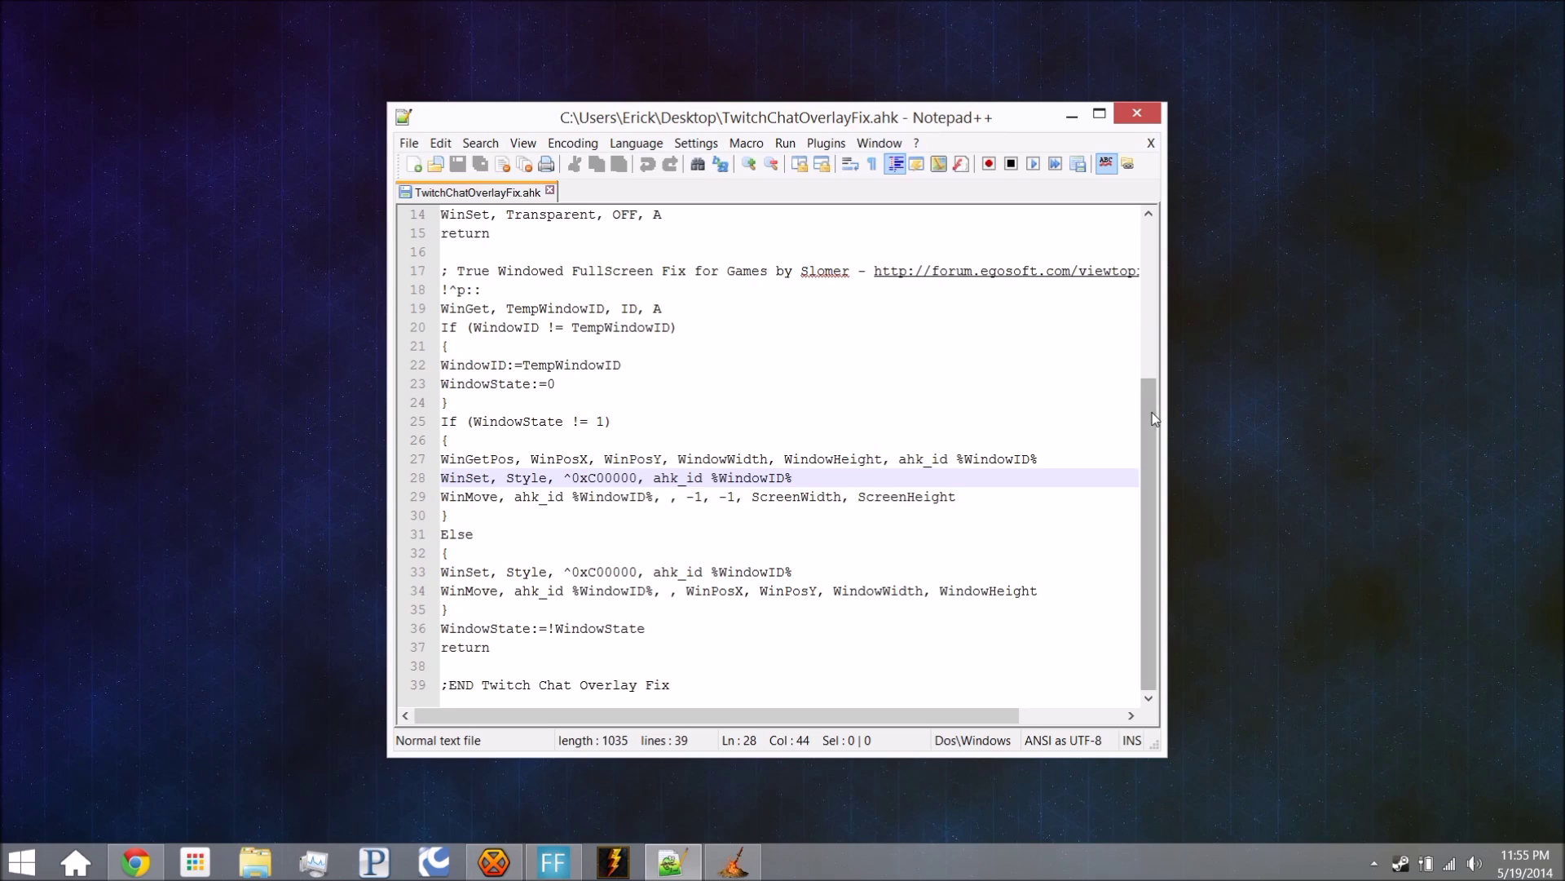
pyautogui.moveTo(1145, 416)
pyautogui.mouseDown()
pyautogui.moveTo(1146, 365)
pyautogui.moveTo(1145, 421)
pyautogui.mouseUp()
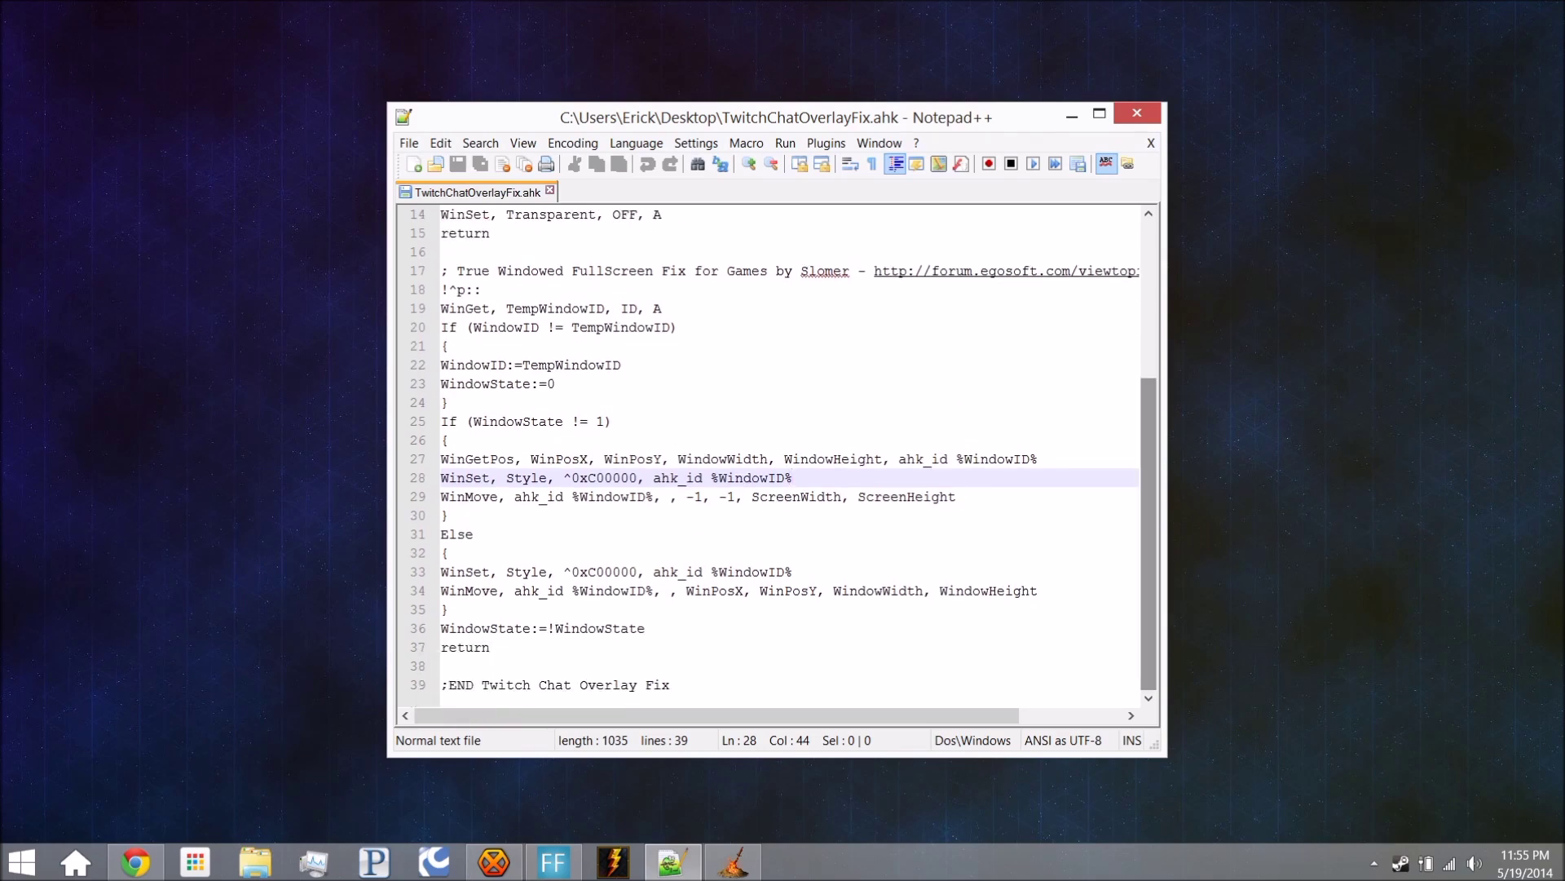
pyautogui.press('Down')
pyautogui.press('Down')
pyautogui.press('Down')
pyautogui.press('Up')
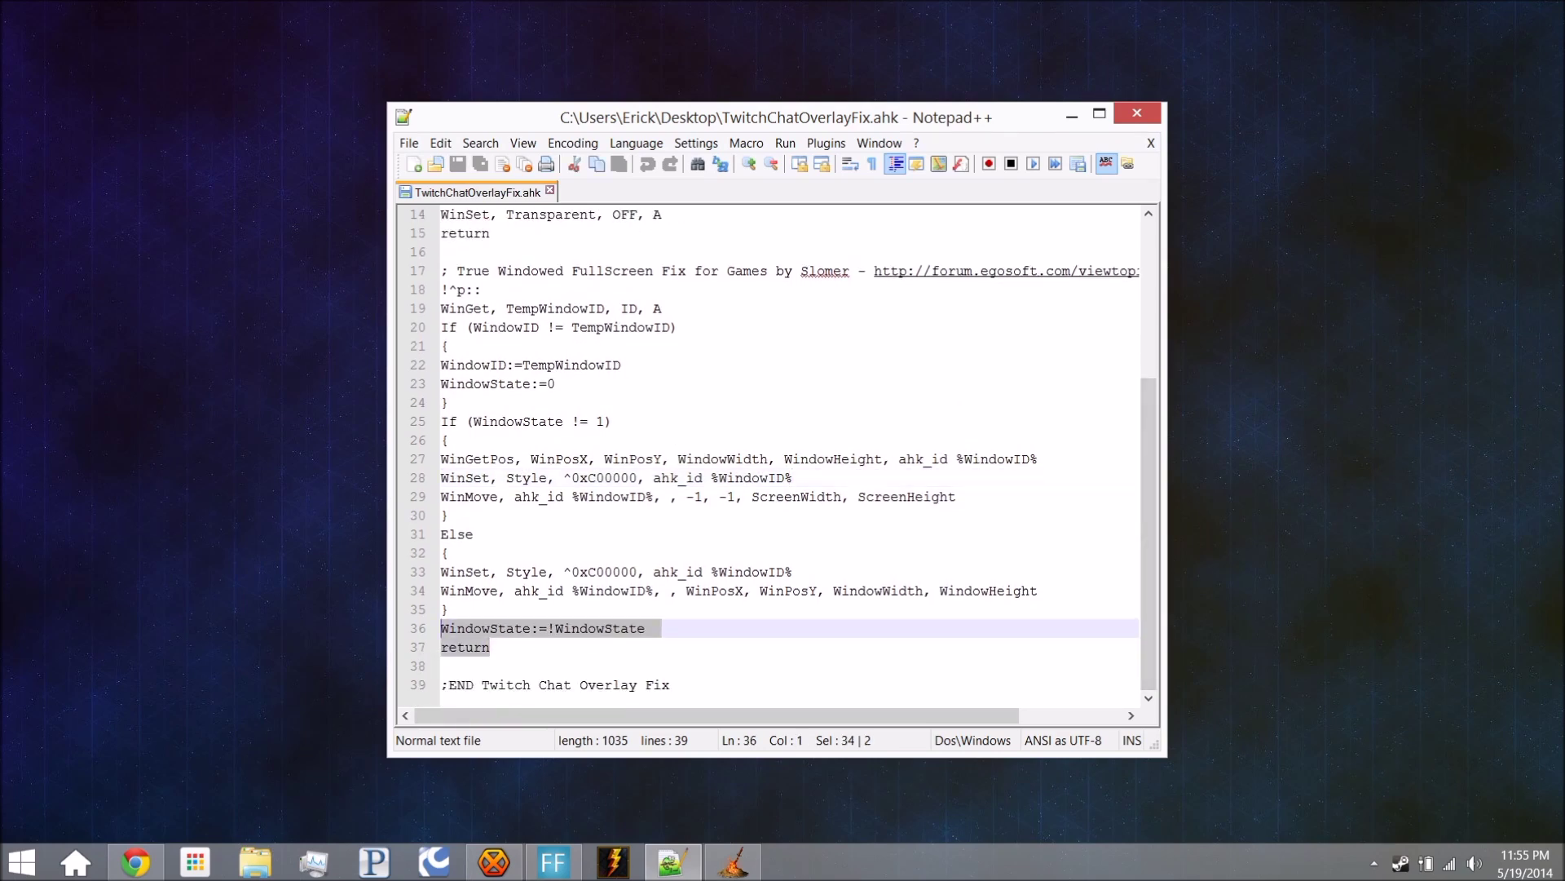
pyautogui.press('Up')
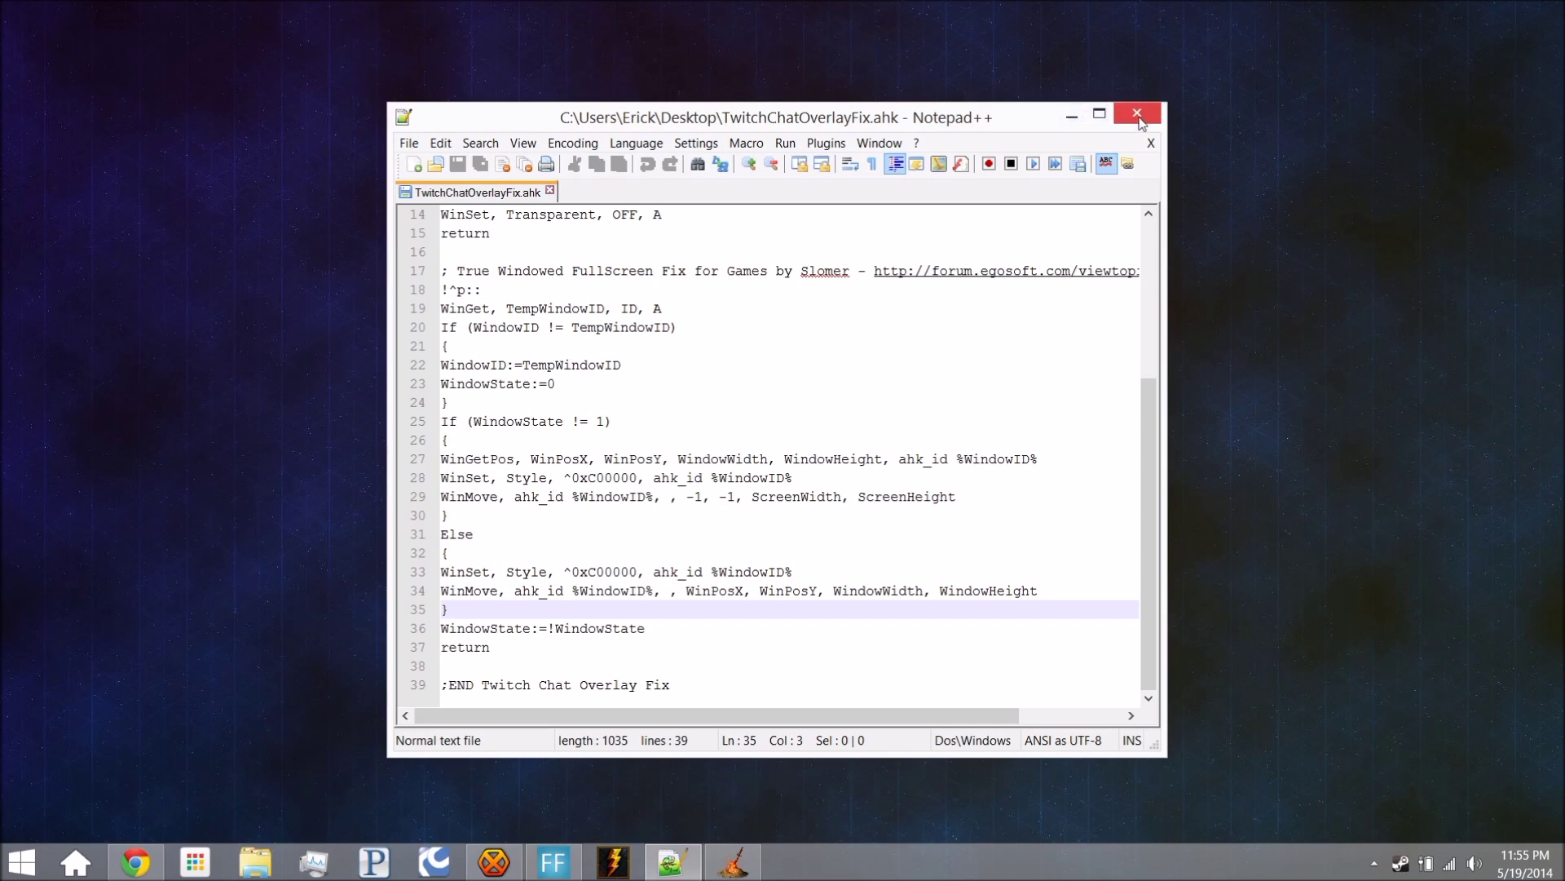
pyautogui.click(1139, 115)
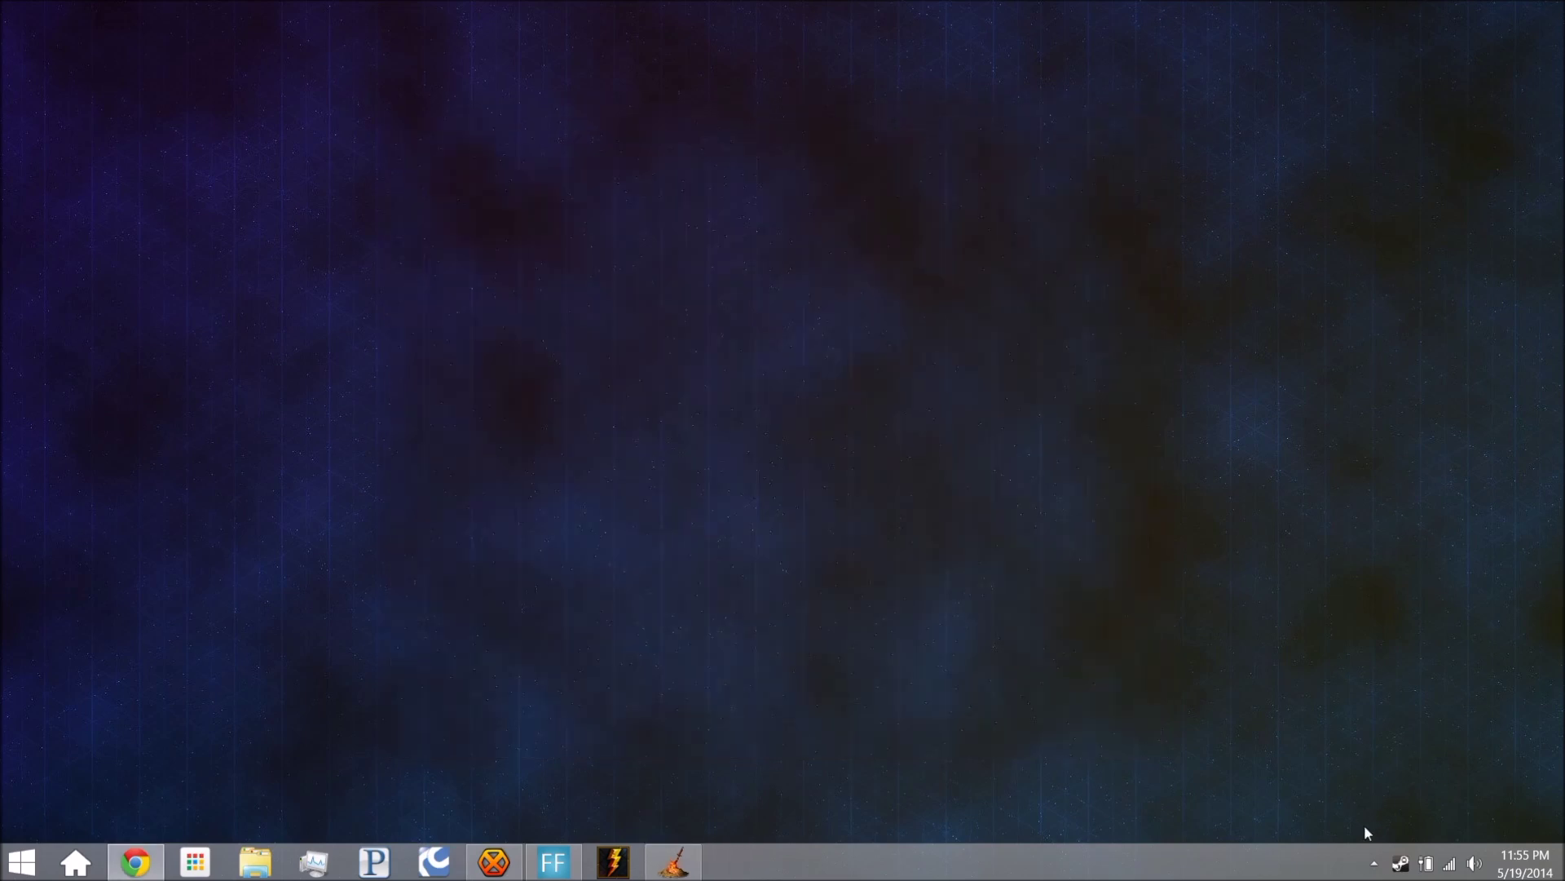
# Restore the #behemebash chat window and apply the overlay to remove its title bar and add transparency
pyautogui.click(493, 862)
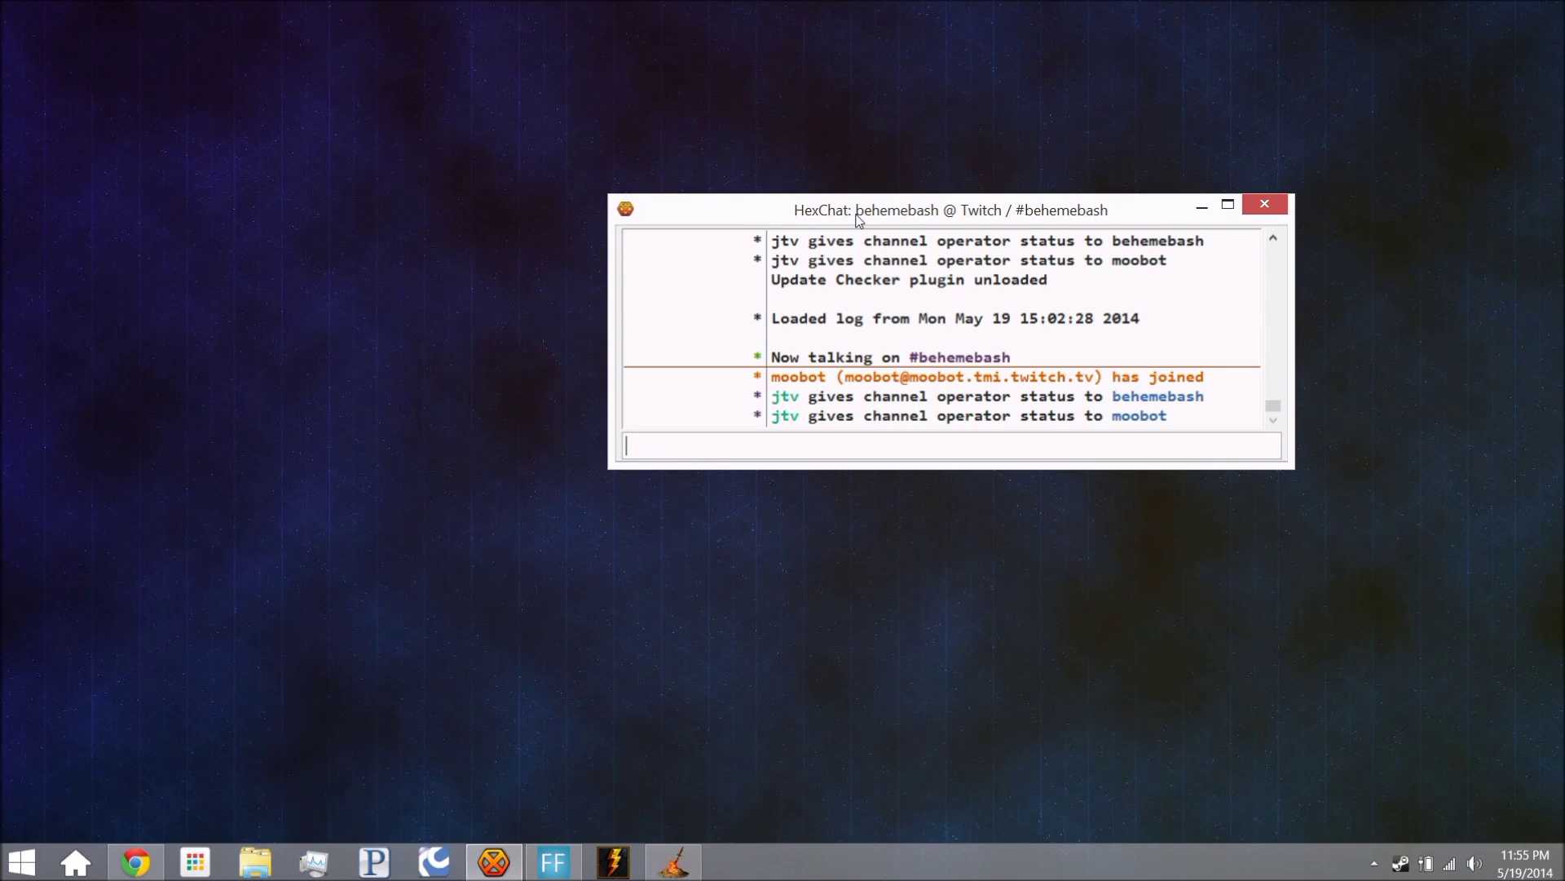
pyautogui.doubleClick(858, 219)
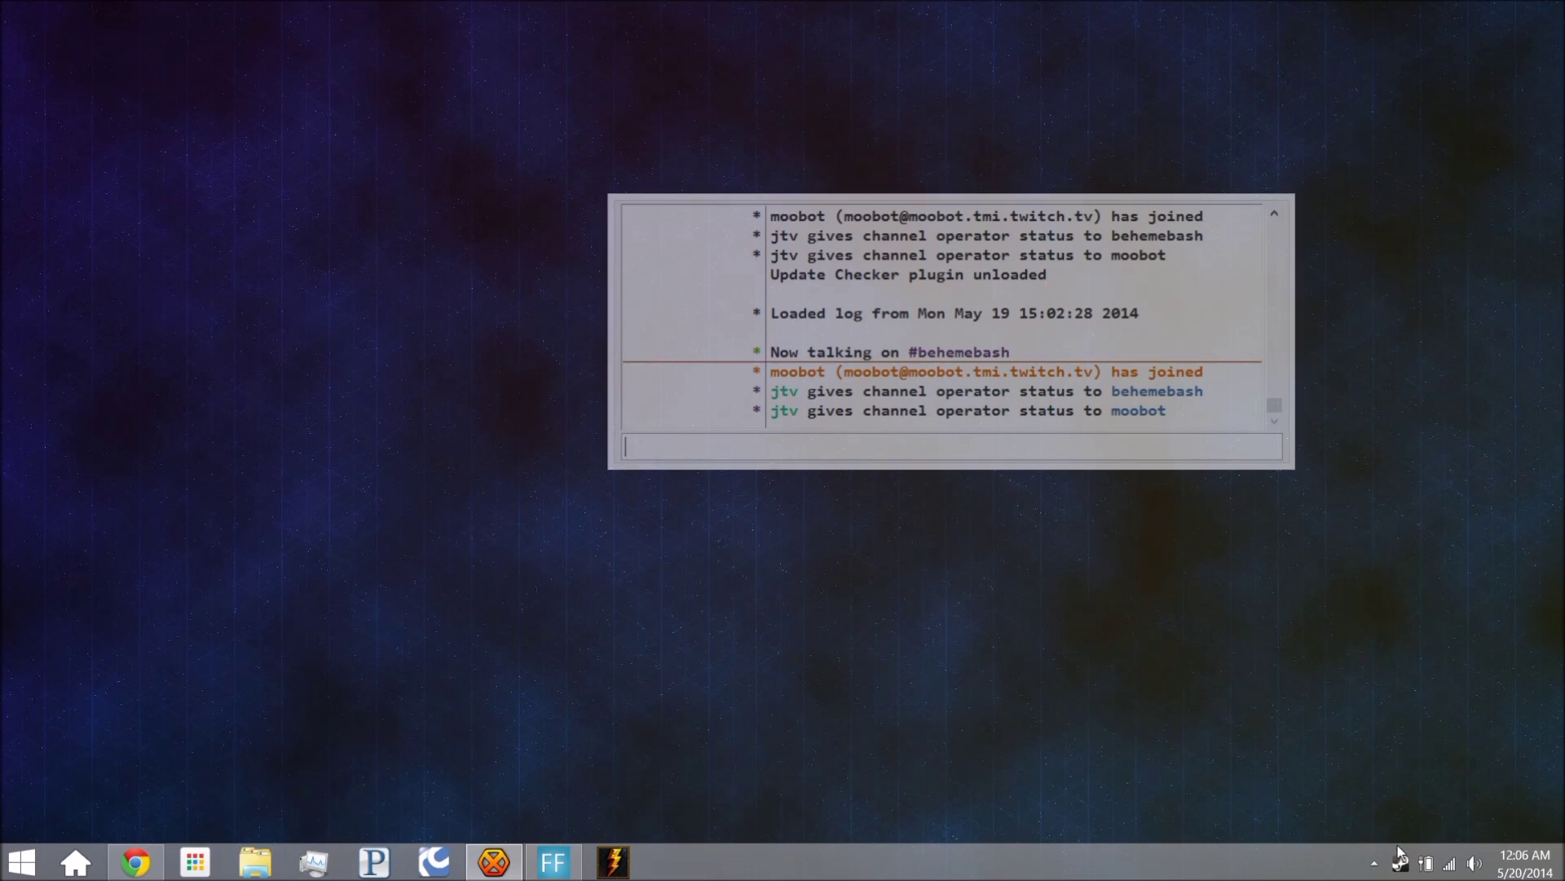
# Launch DARK SOULS II from the Steam tray, dismiss the autosave notice, and pass the title screen
pyautogui.rightClick(1400, 863)
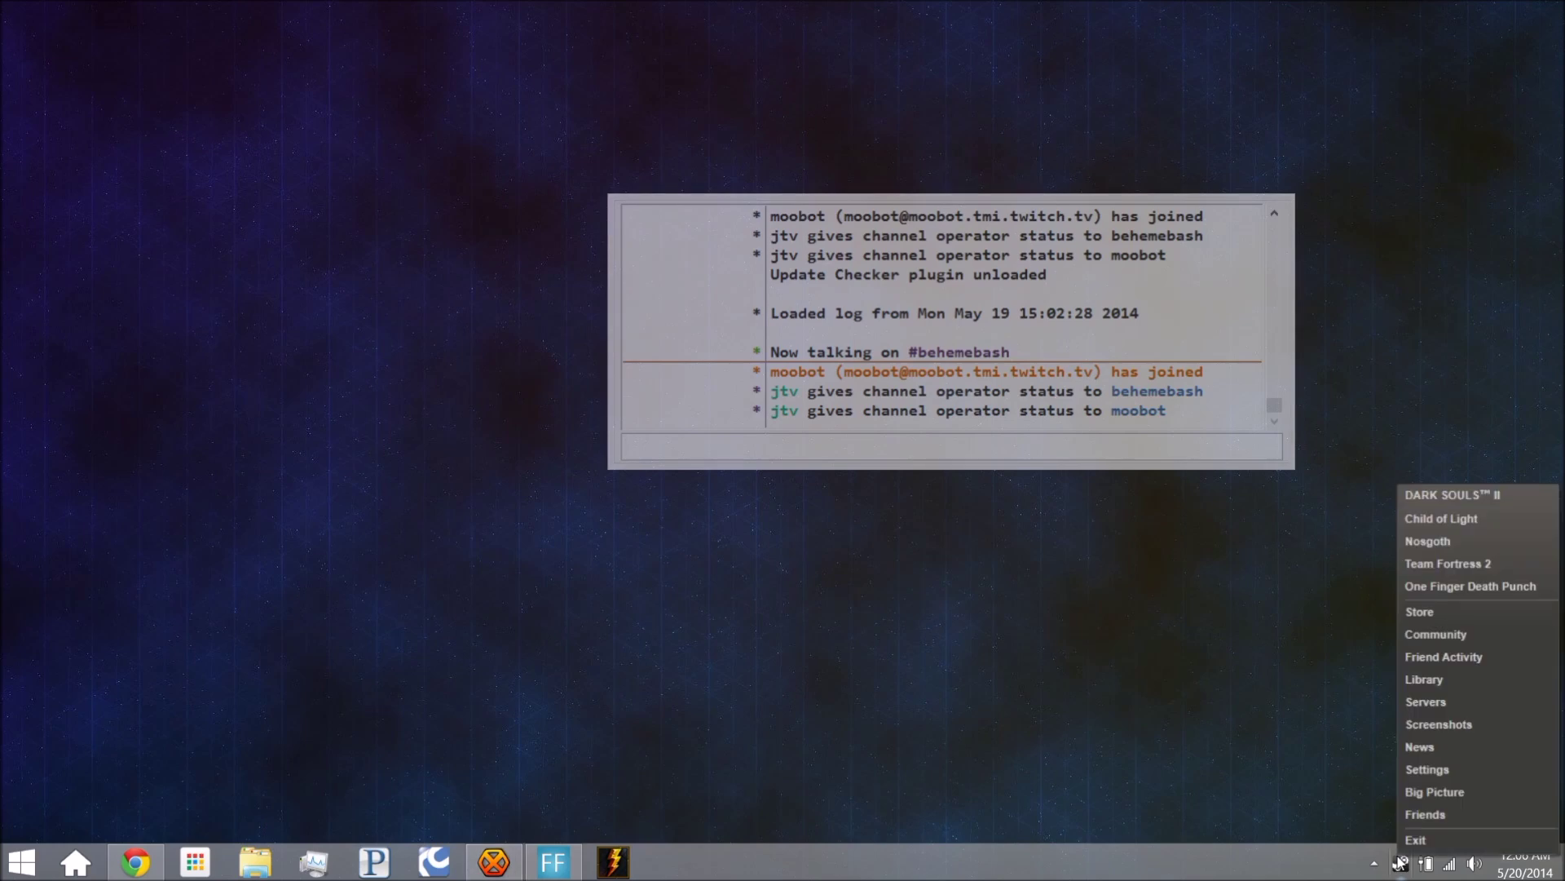
pyautogui.click(1427, 500)
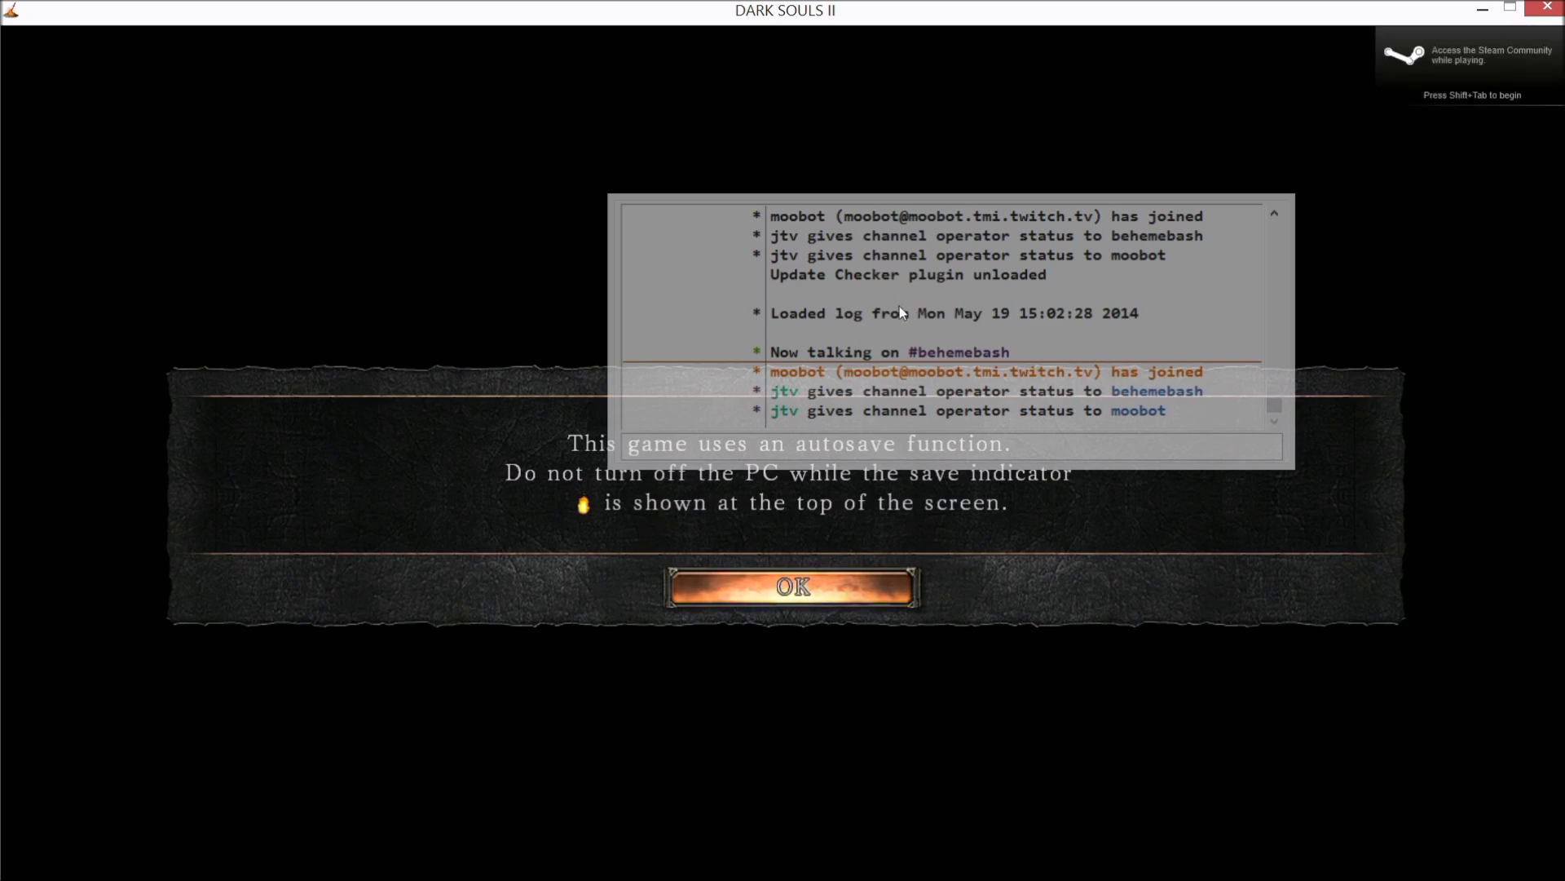
pyautogui.click(809, 593)
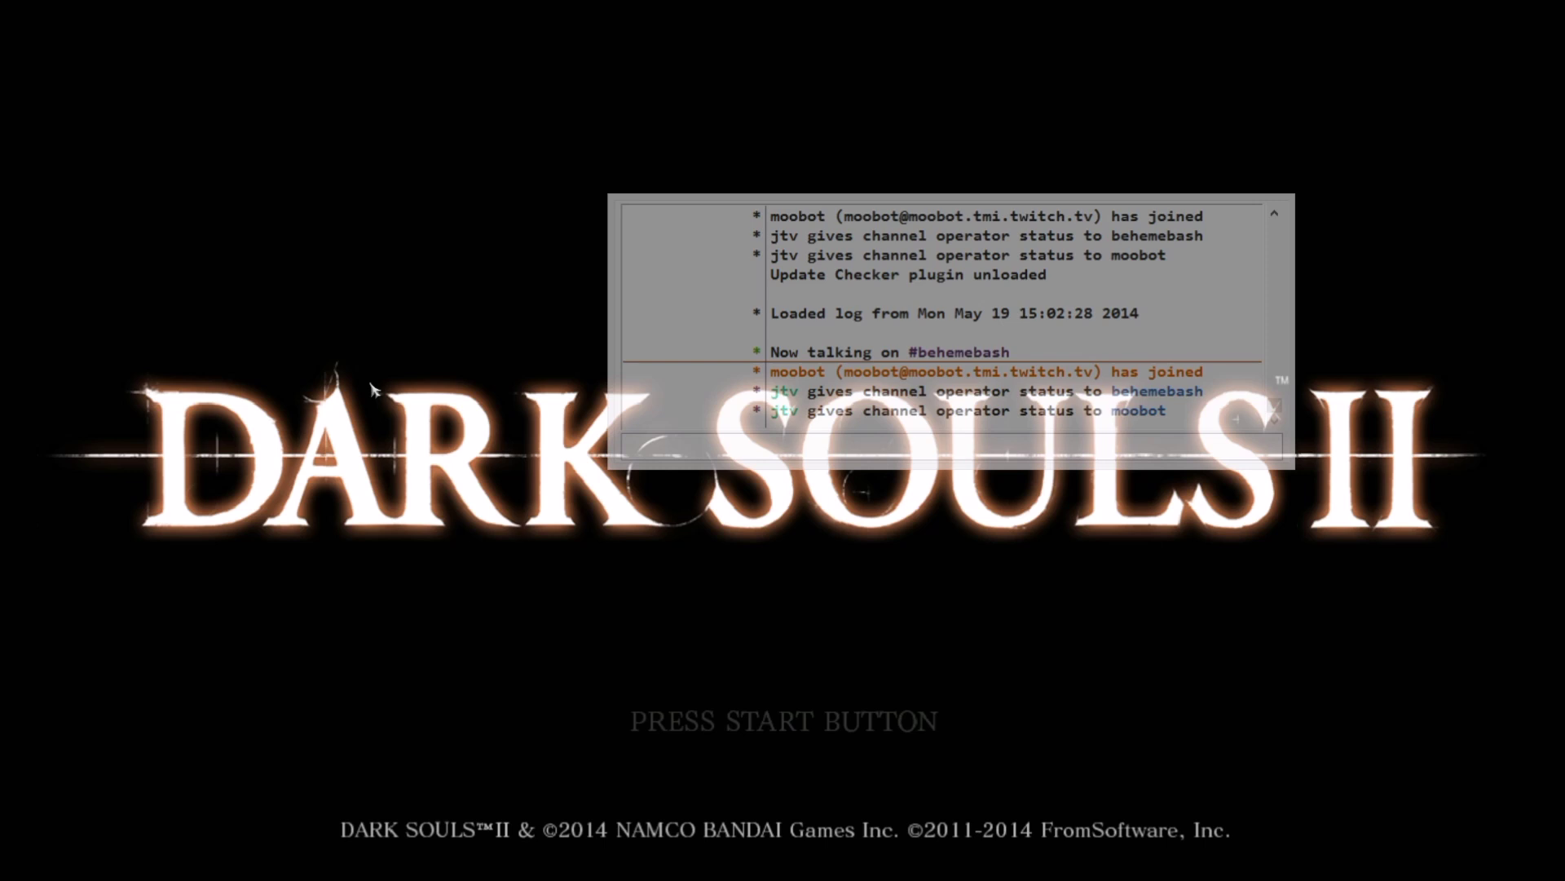
pyautogui.press('Return')
# Choose Continue and load the saved character into Things Betwixt
pyautogui.press('Return')
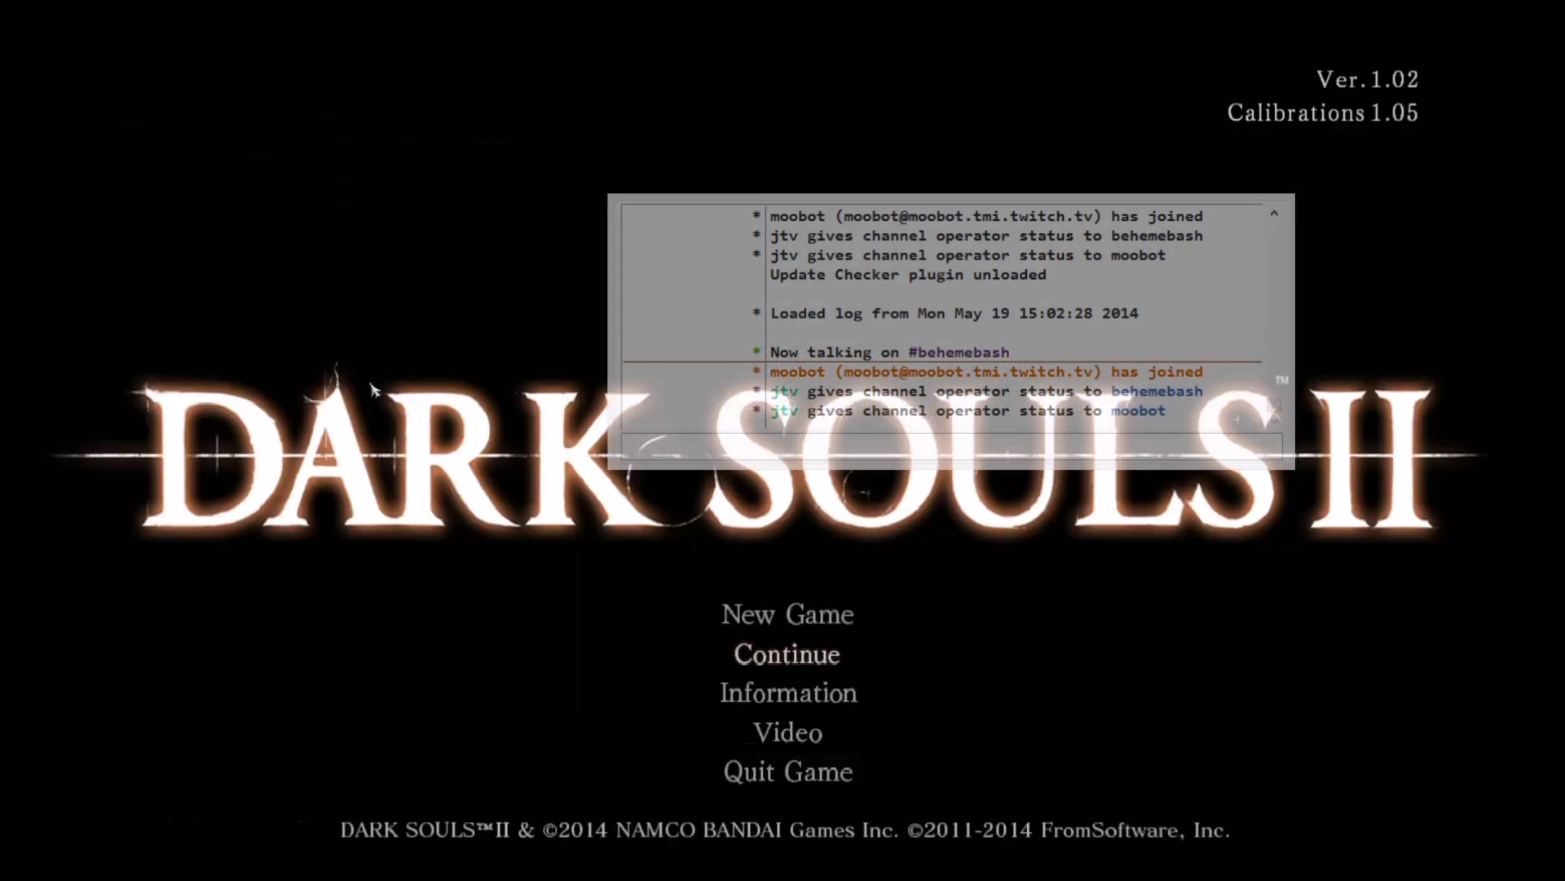
pyautogui.press('Return')
pyautogui.press('Return')
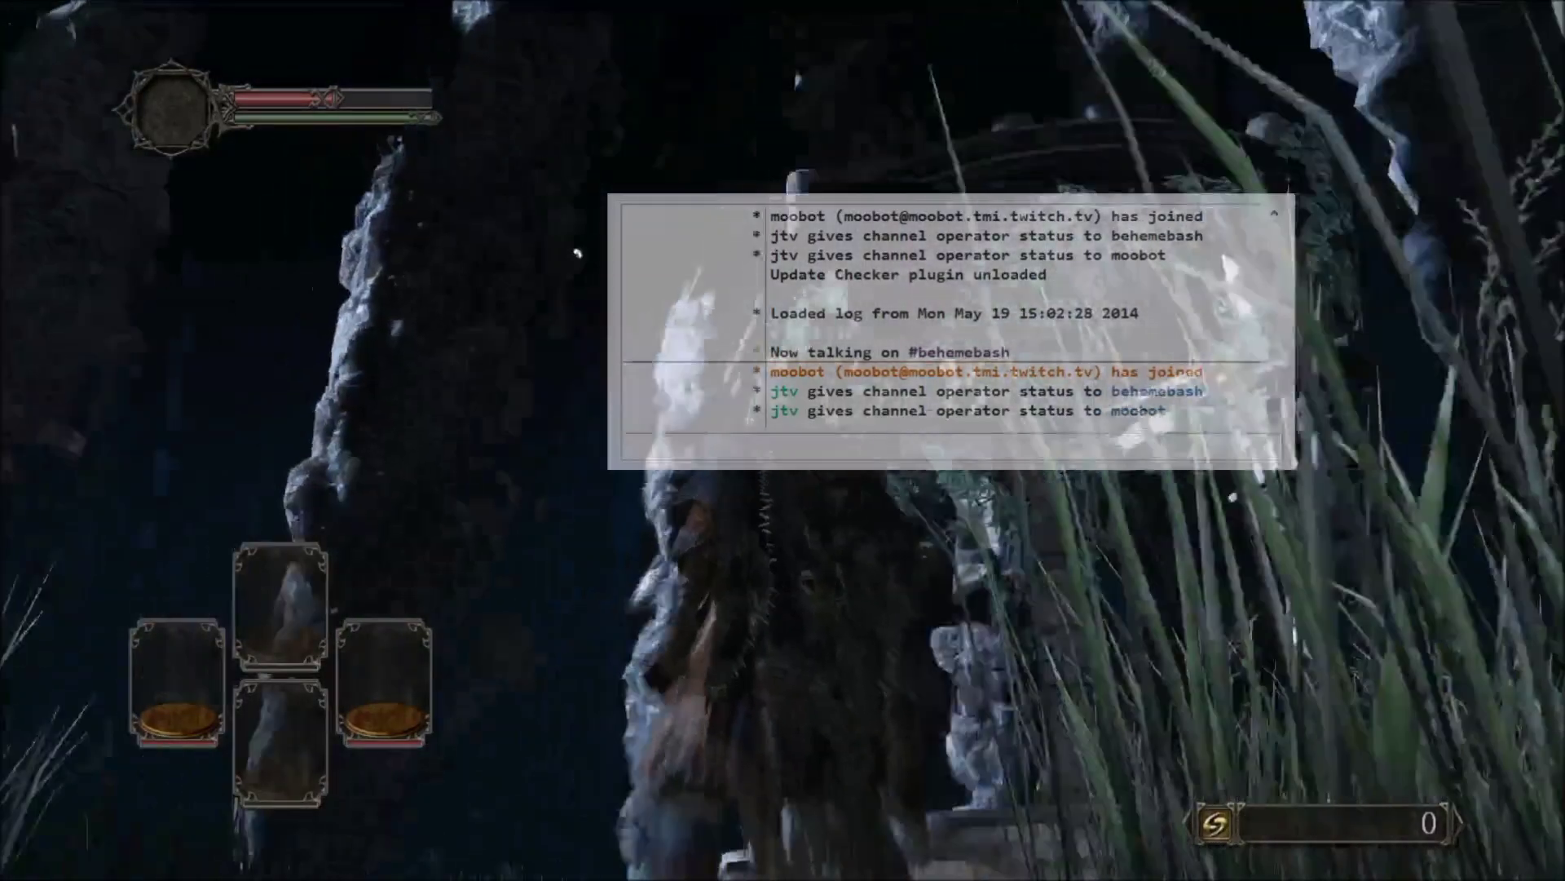
# Bring HexChat forward, drag the chat window to the left edge, and return to the game
pyautogui.hotkey('alt', 'Tab')
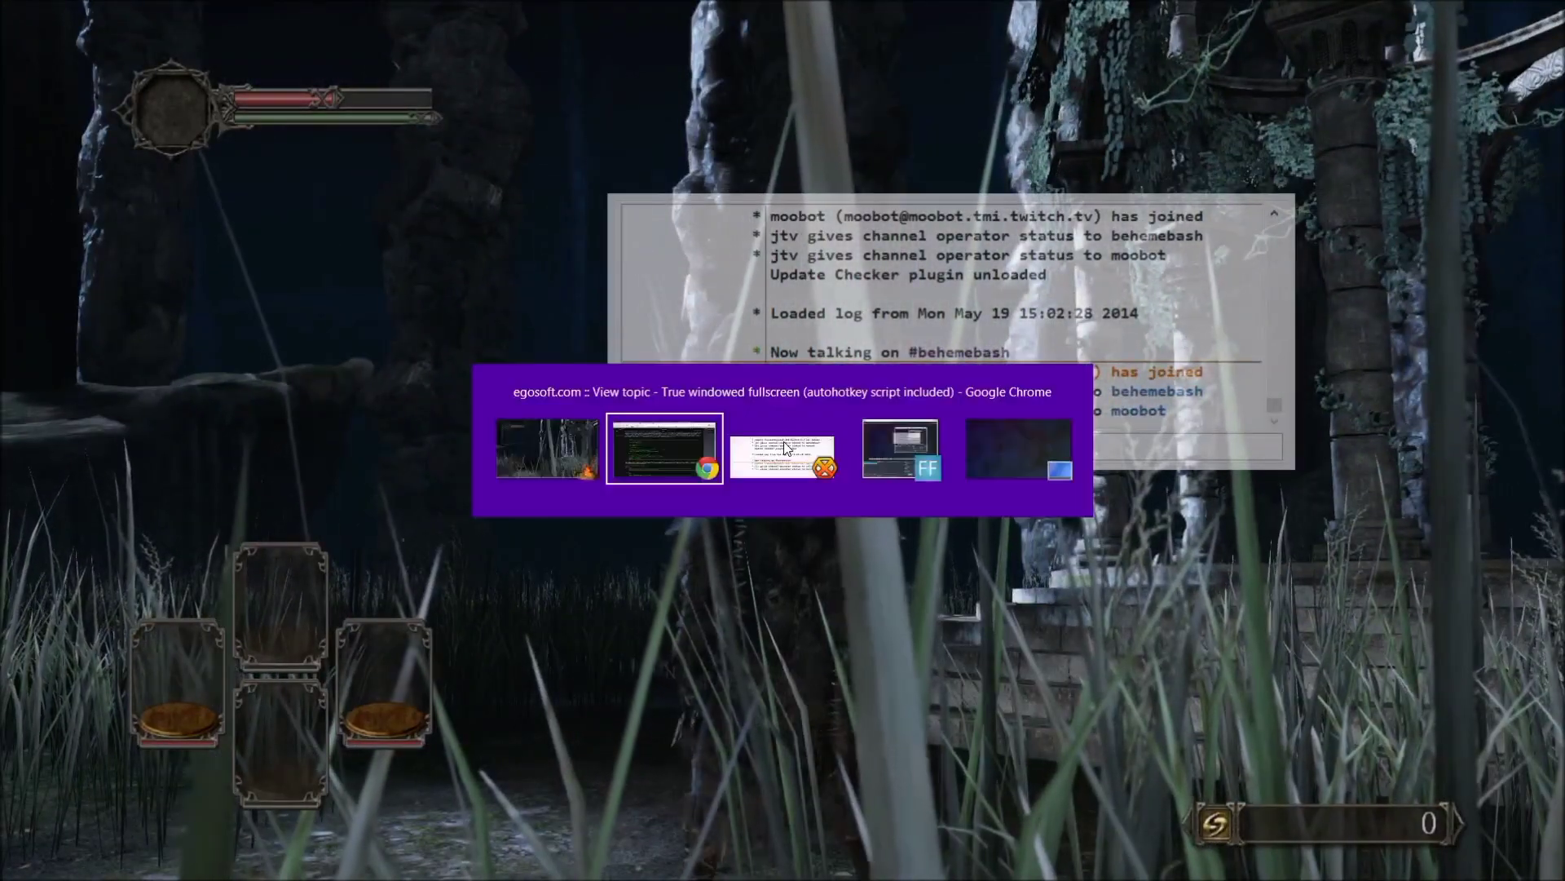
pyautogui.hotkey('alt', 'Tab')
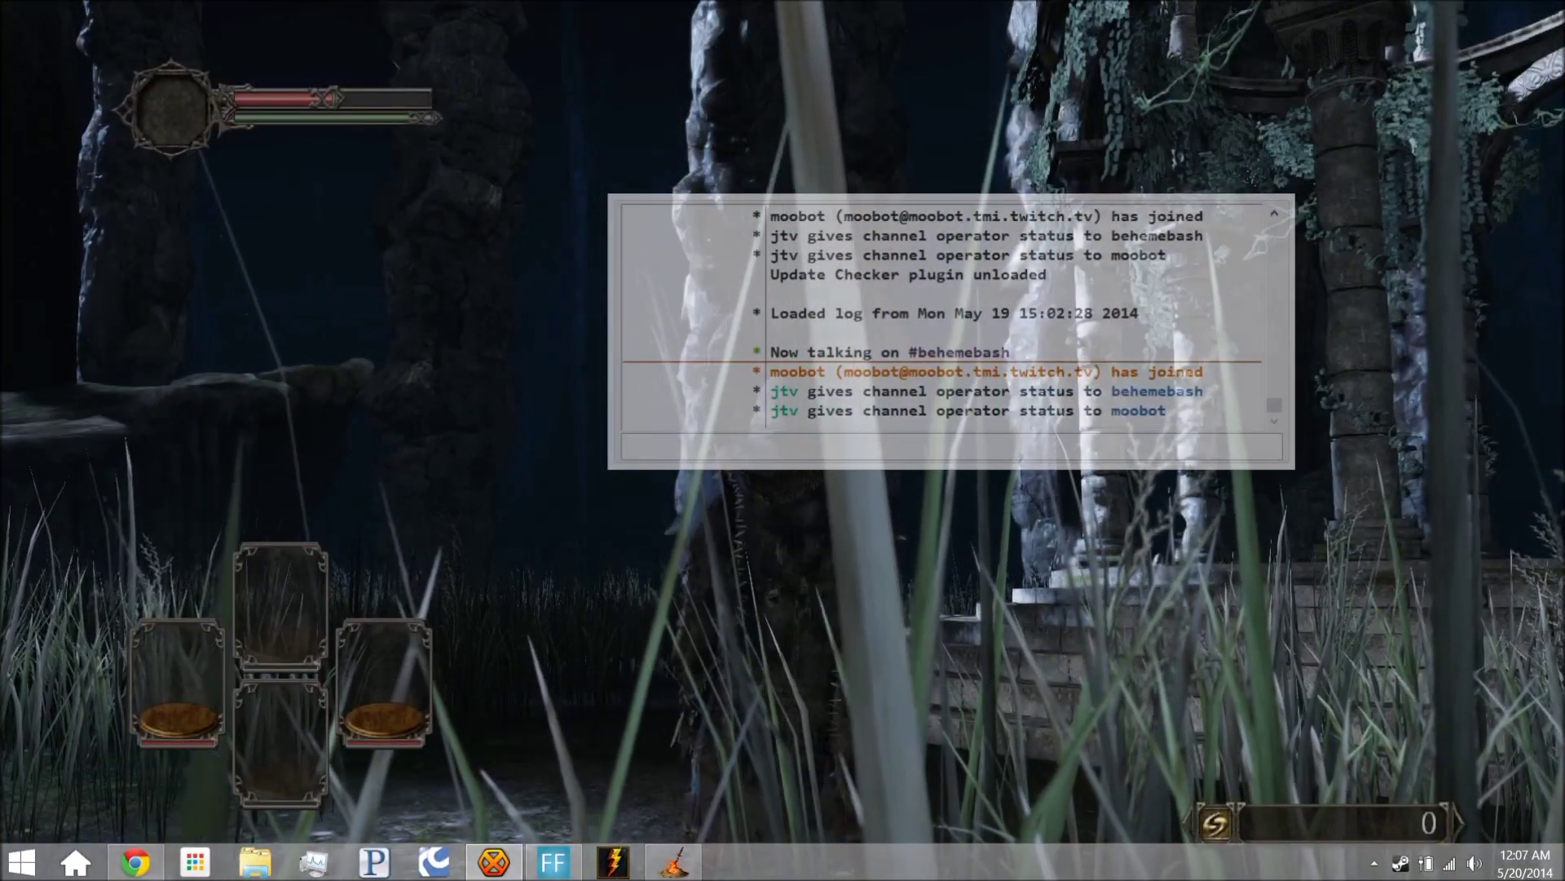
pyautogui.hotkey('alt', 'Tab')
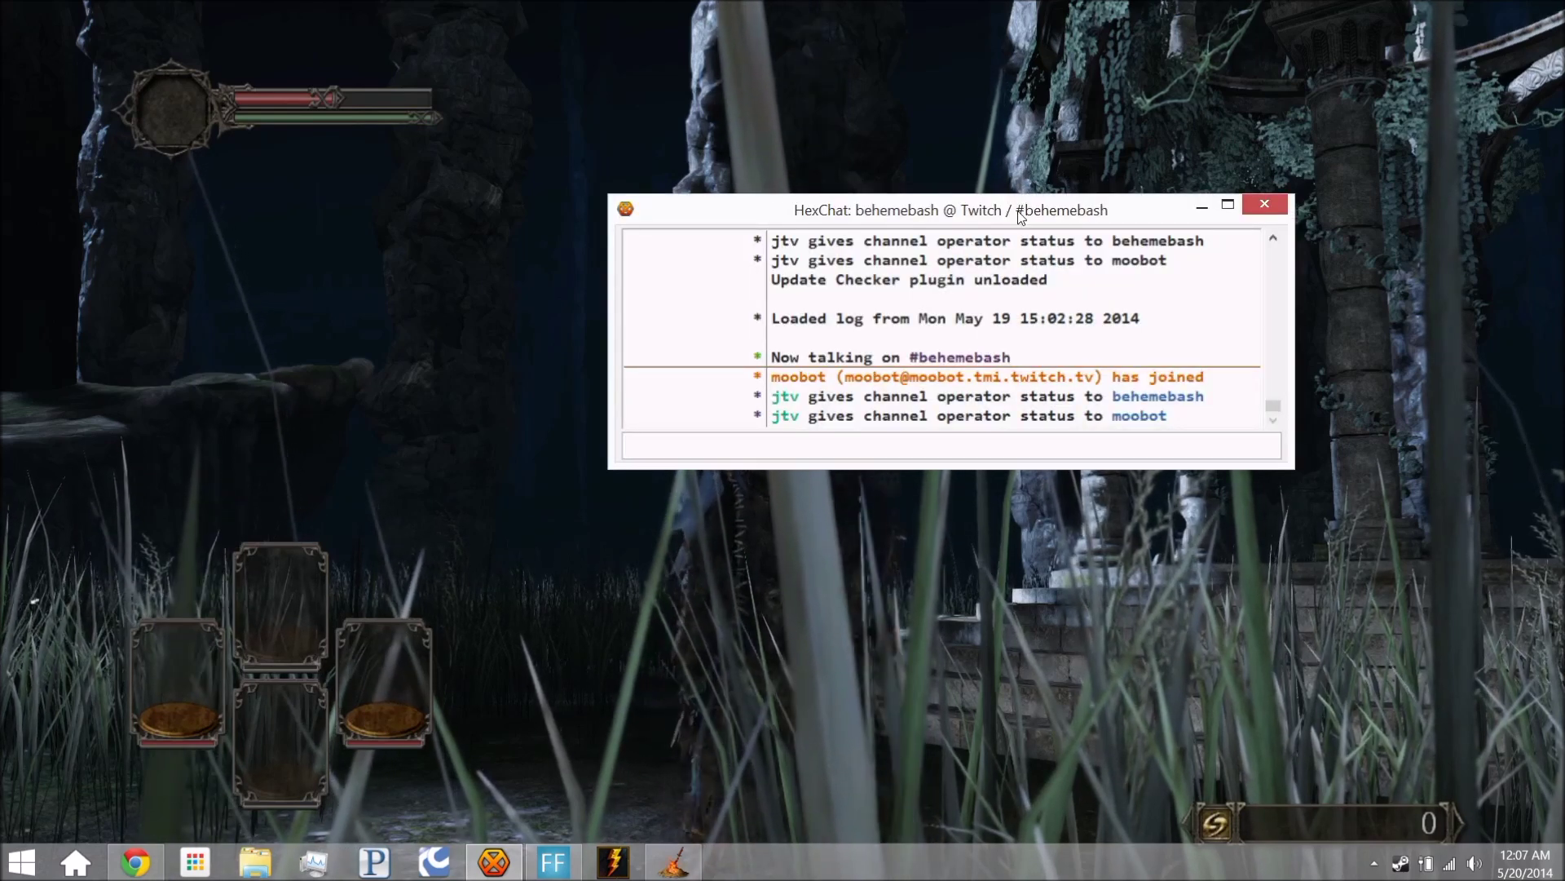
pyautogui.moveTo(1019, 217)
pyautogui.mouseDown()
pyautogui.moveTo(648, 323)
pyautogui.moveTo(474, 484)
pyautogui.moveTo(488, 206)
pyautogui.moveTo(425, 239)
pyautogui.mouseUp()
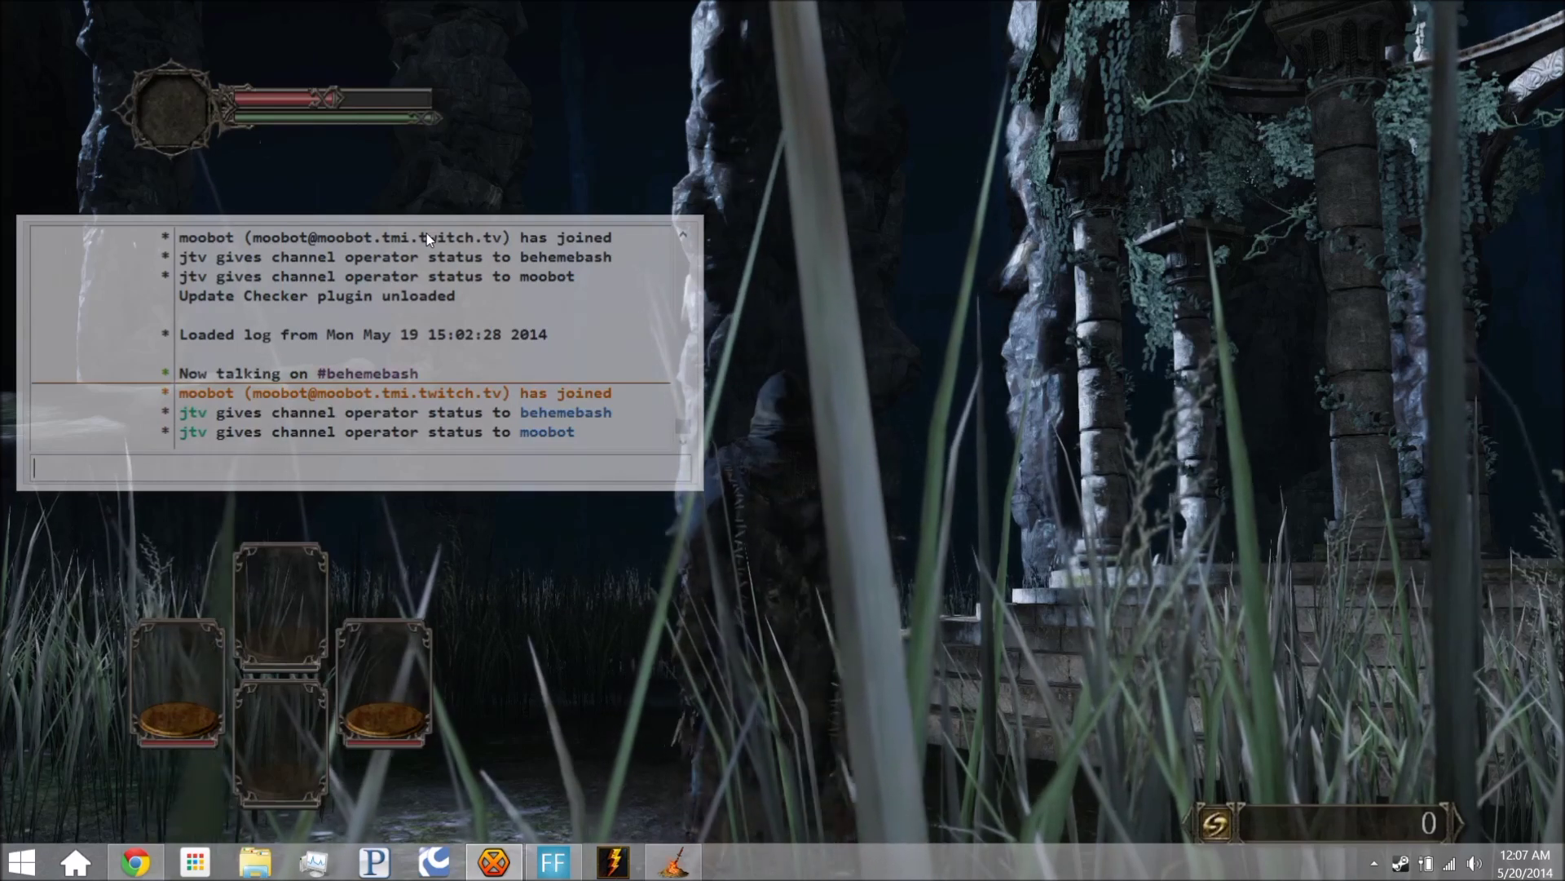
pyautogui.hotkey('alt', 'Tab')
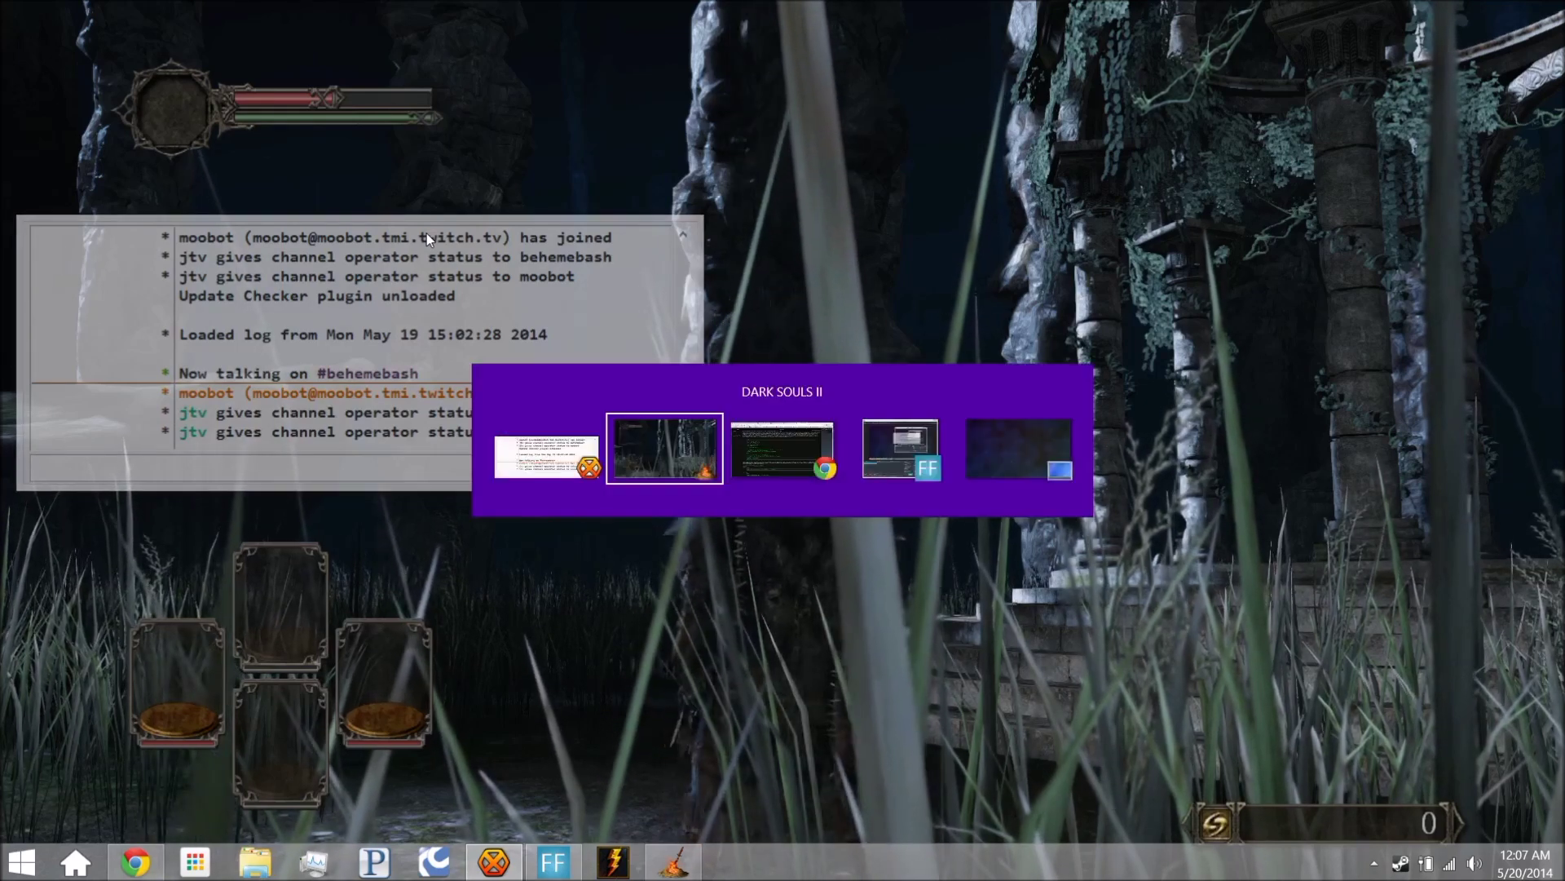